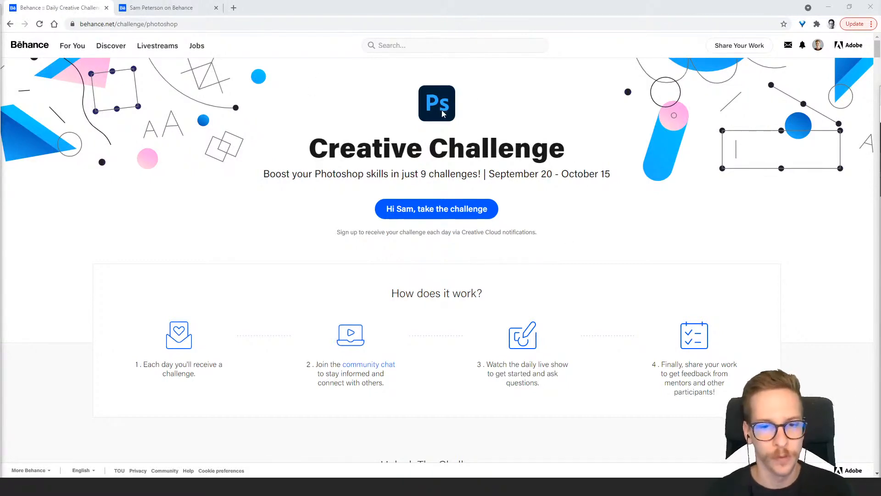
Look through the daily challenge cards on the Photoshop Creative Challenge page, from Perspective Match to Process GIF
{"action": "scroll", "coordinate": [153, 171], "scroll_direction": "down", "scroll_amount": 10}
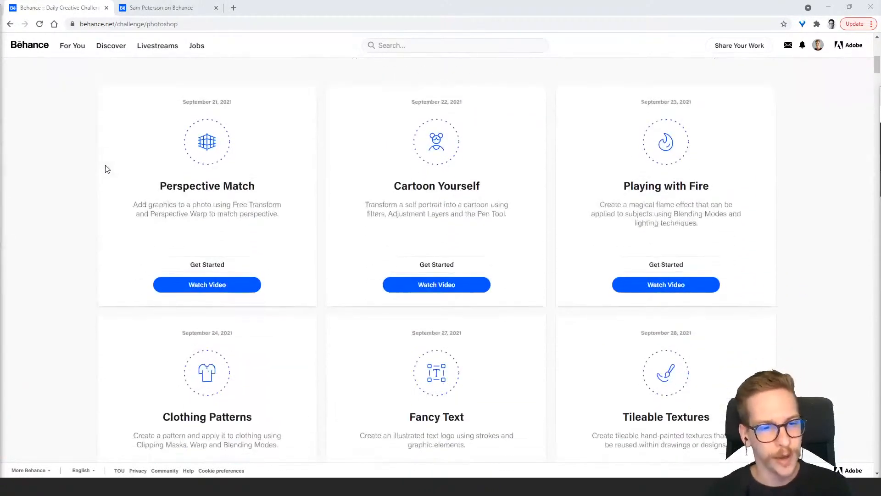
{"action": "scroll", "coordinate": [324, 178], "scroll_direction": "down", "scroll_amount": 6}
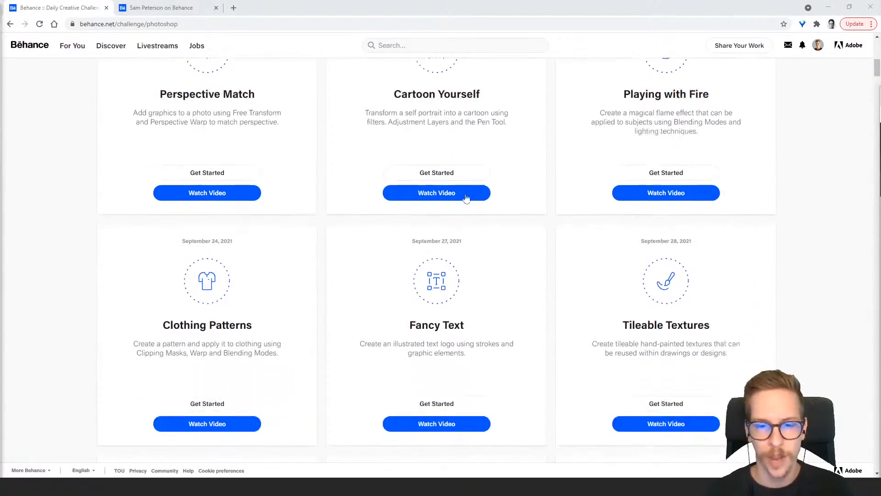
{"action": "scroll", "coordinate": [335, 188], "scroll_direction": "down", "scroll_amount": 2}
{"action": "scroll", "coordinate": [507, 229], "scroll_direction": "up", "scroll_amount": 1}
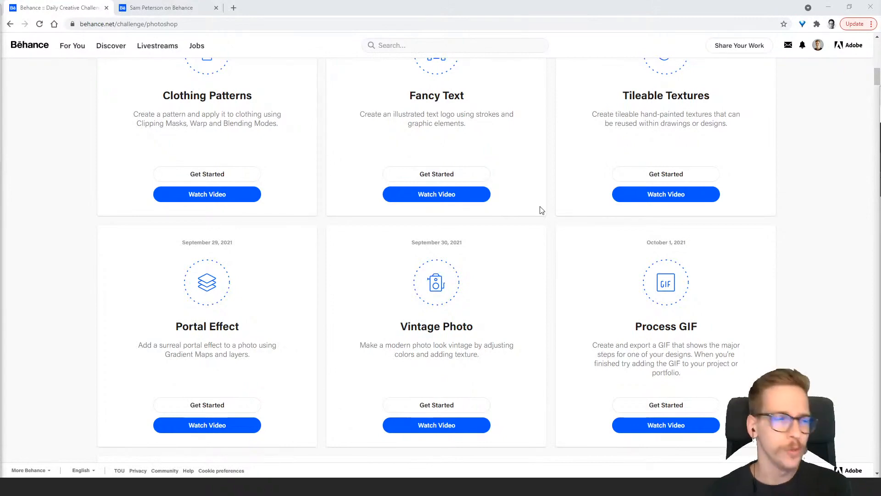
{"action": "scroll", "coordinate": [528, 202], "scroll_direction": "up", "scroll_amount": 15}
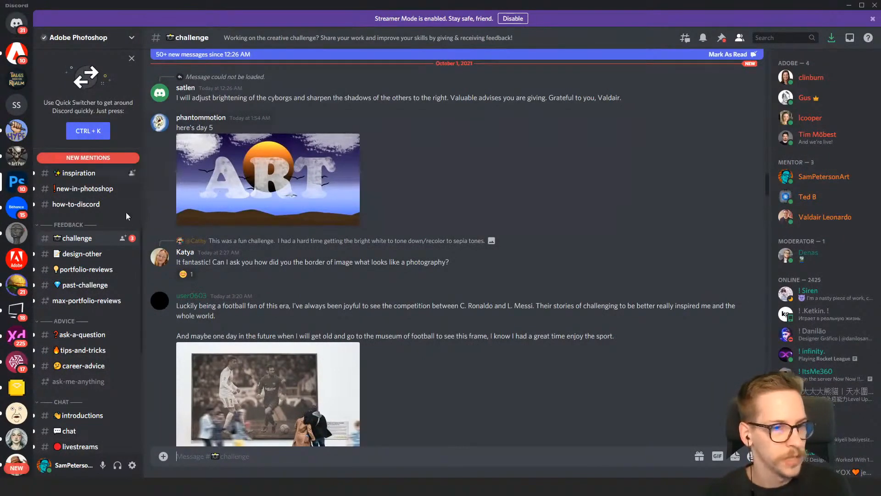
Switch to Discord and browse the recent artwork and feedback posts in the Adobe Photoshop server's challenge channel
{"action": "scroll", "coordinate": [199, 247], "scroll_direction": "up", "scroll_amount": 1}
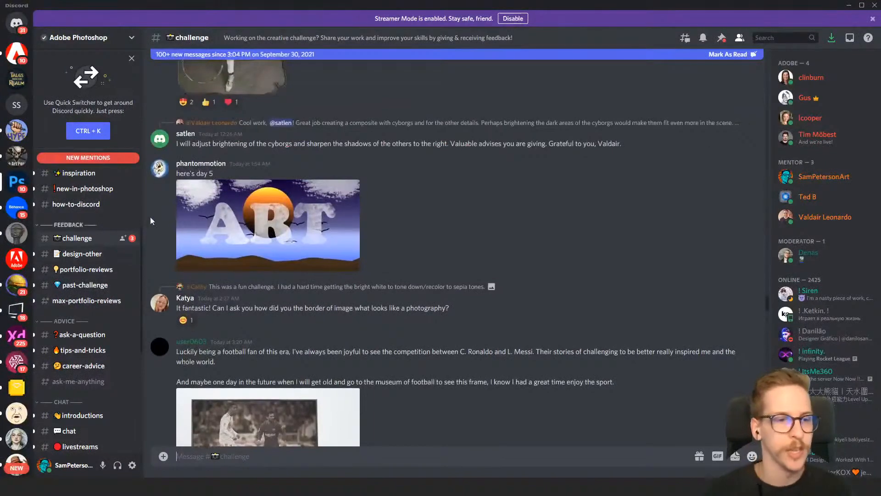
{"action": "scroll", "coordinate": [324, 261], "scroll_direction": "down", "scroll_amount": 15}
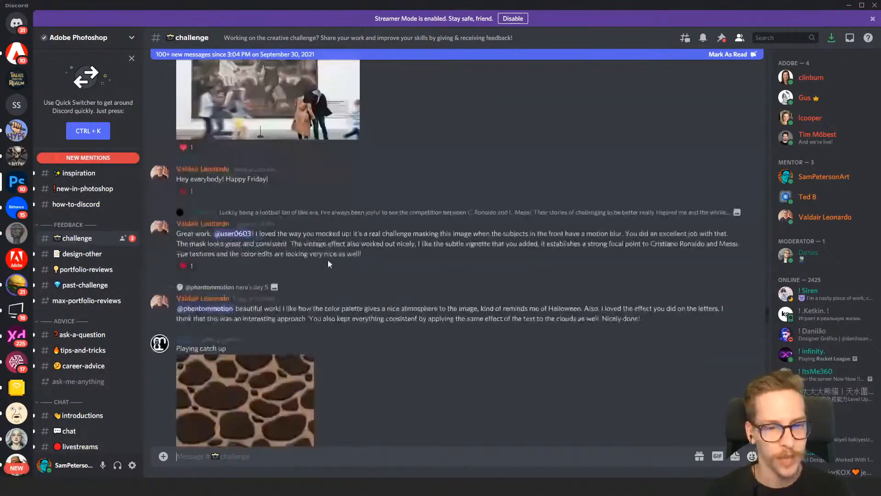
{"action": "scroll", "coordinate": [356, 265], "scroll_direction": "down", "scroll_amount": 10}
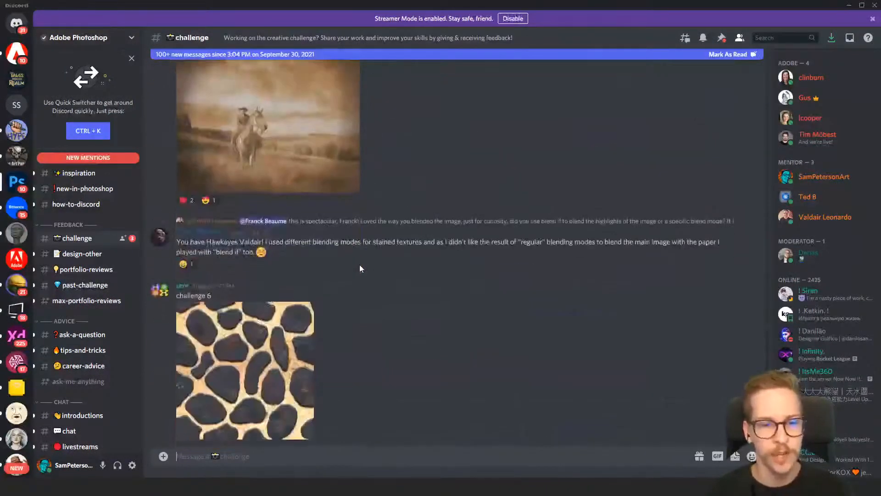
{"action": "scroll", "coordinate": [361, 265], "scroll_direction": "down", "scroll_amount": 15}
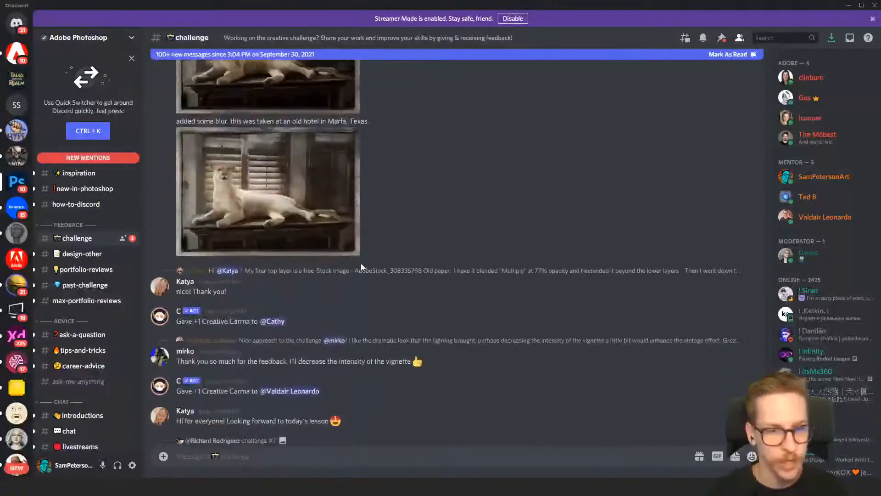
{"action": "scroll", "coordinate": [361, 263], "scroll_direction": "down", "scroll_amount": 10}
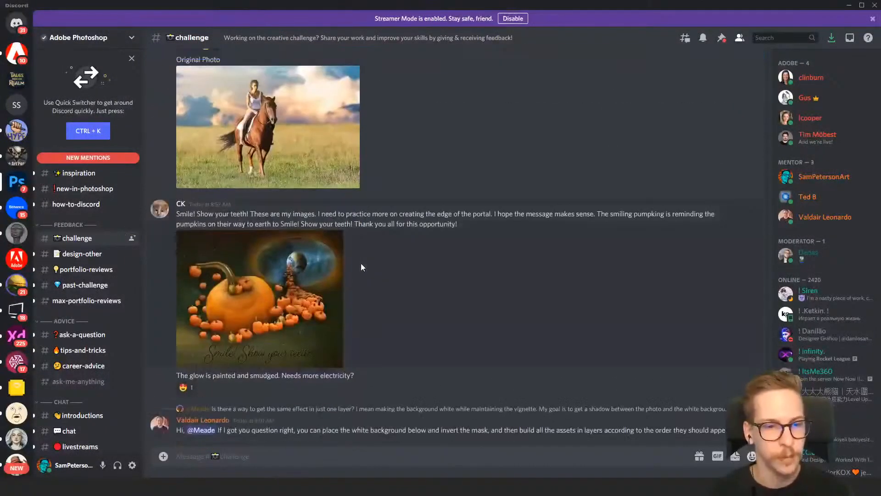
{"action": "scroll", "coordinate": [378, 249], "scroll_direction": "up", "scroll_amount": 3}
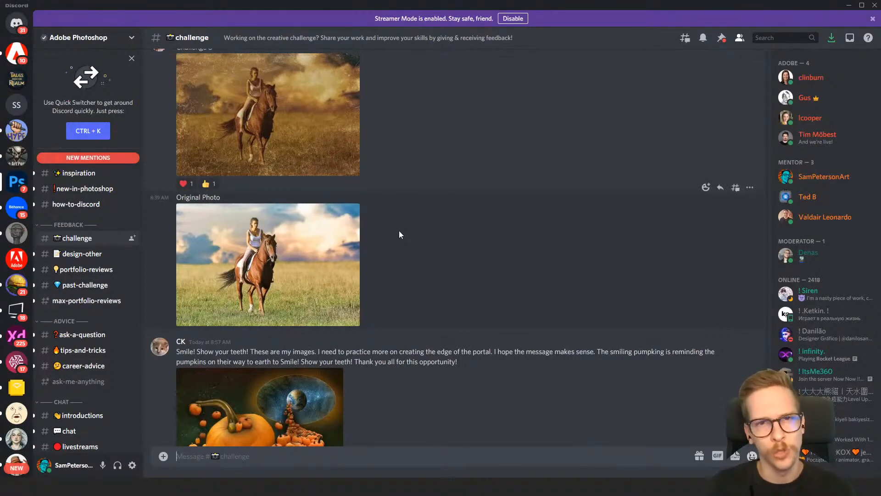
{"action": "scroll", "coordinate": [399, 235], "scroll_direction": "up", "scroll_amount": 10}
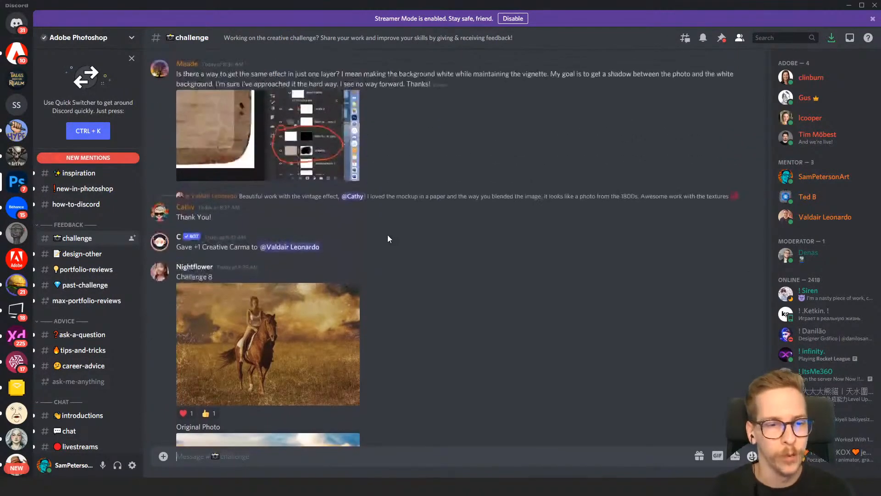
{"action": "scroll", "coordinate": [387, 235], "scroll_direction": "up", "scroll_amount": 15}
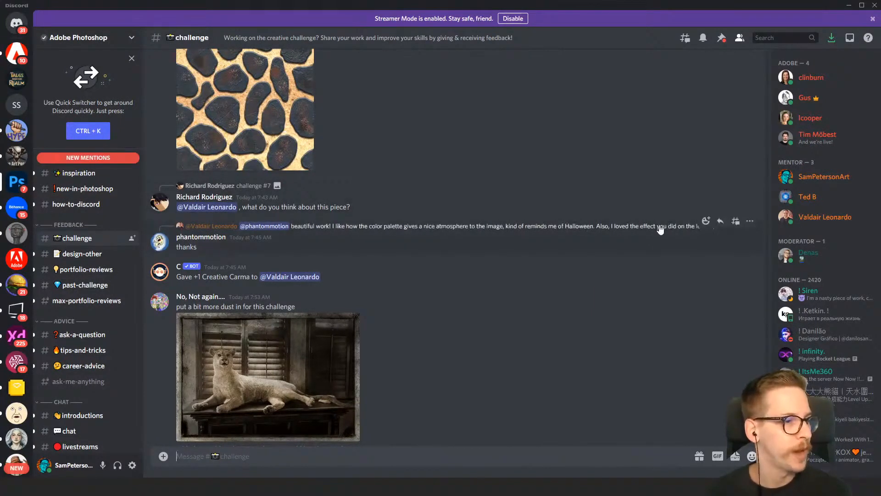
Compare the "challenge 8 original" and "challenge 8 final" photos of the horse rider in the challenge channel
{"action": "scroll", "coordinate": [503, 246], "scroll_direction": "down", "scroll_amount": 2}
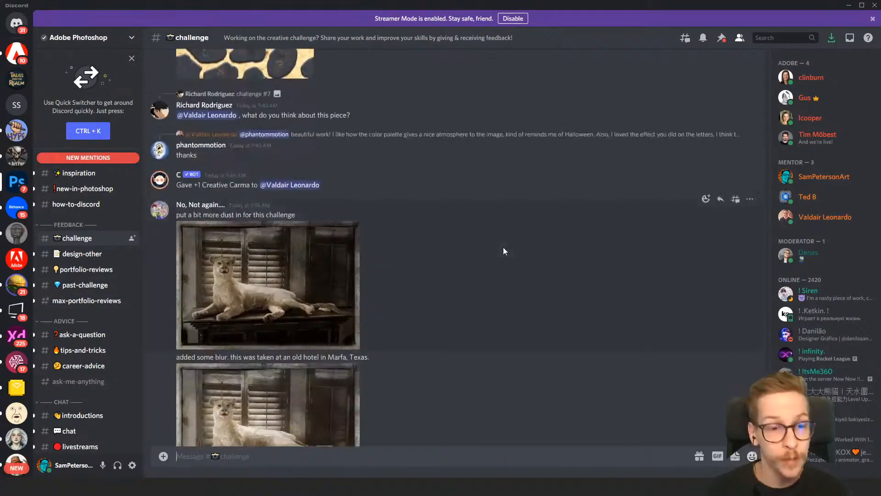
{"action": "scroll", "coordinate": [491, 250], "scroll_direction": "up", "scroll_amount": 4}
{"action": "scroll", "coordinate": [486, 248], "scroll_direction": "up", "scroll_amount": 4}
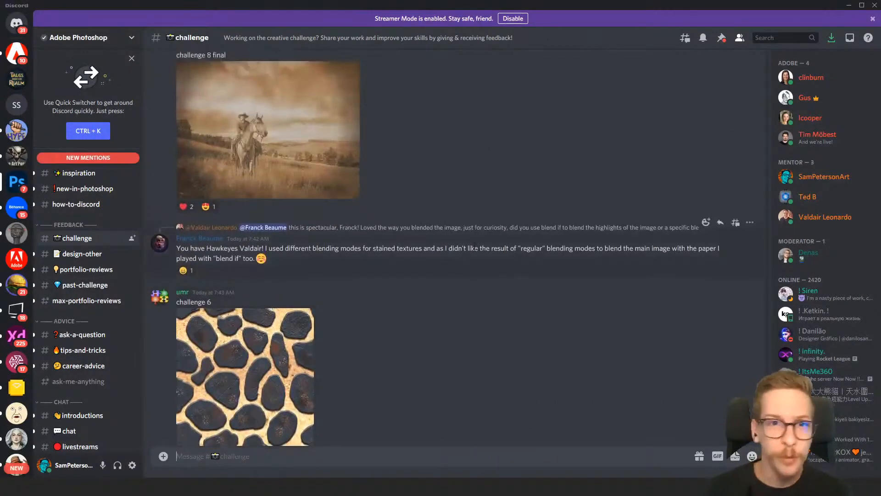
{"action": "scroll", "coordinate": [451, 255], "scroll_direction": "up", "scroll_amount": 5}
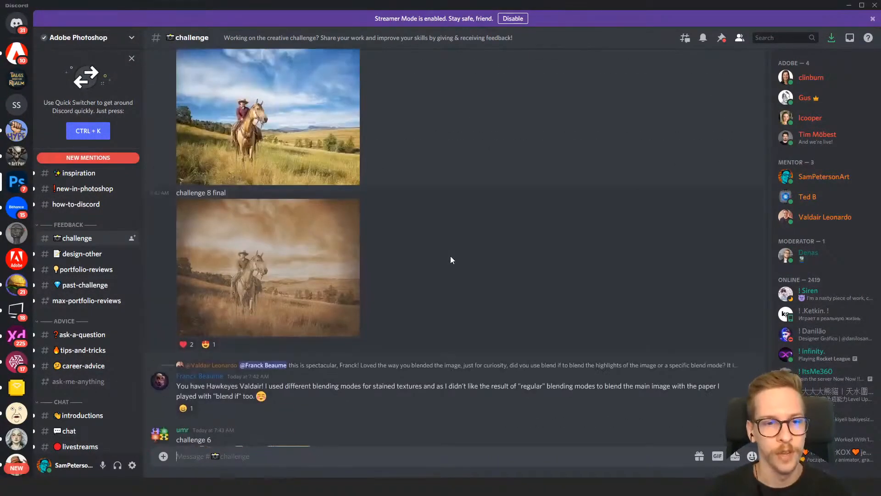
{"action": "scroll", "coordinate": [450, 260], "scroll_direction": "down", "scroll_amount": 1}
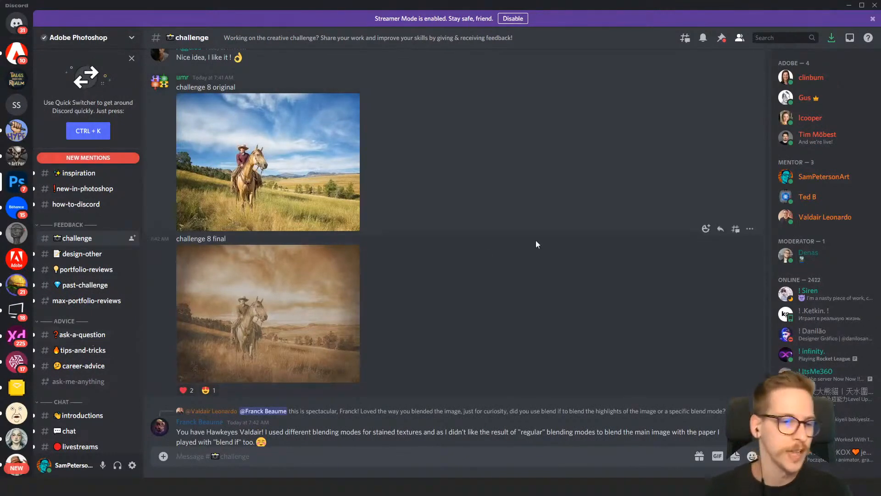
{"action": "scroll", "coordinate": [466, 244], "scroll_direction": "up", "scroll_amount": 5}
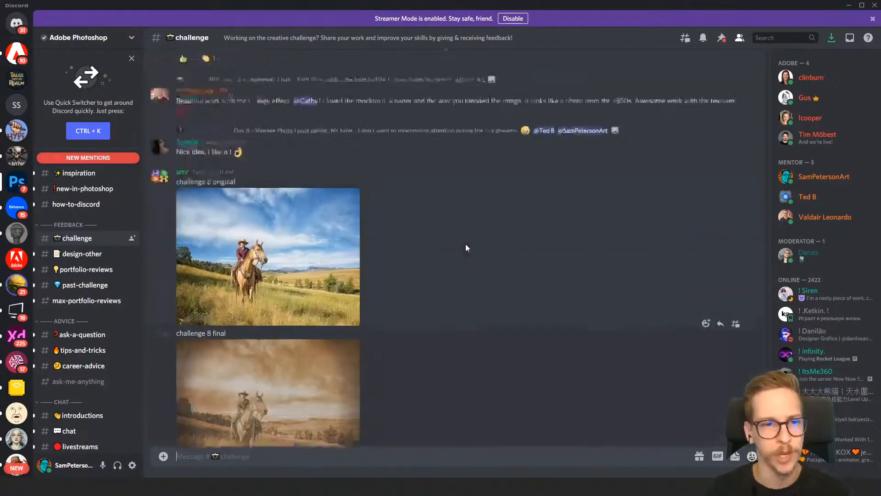
Find the "Follow the cobble stone road" artwork among the earlier posts, view it enlarged, and return to the channel
{"action": "scroll", "coordinate": [466, 247], "scroll_direction": "up", "scroll_amount": 10}
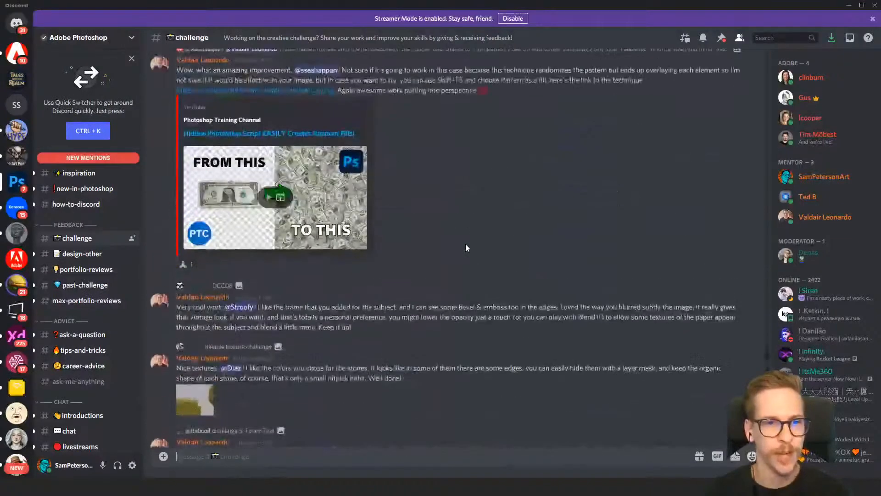
{"action": "scroll", "coordinate": [465, 248], "scroll_direction": "up", "scroll_amount": 8}
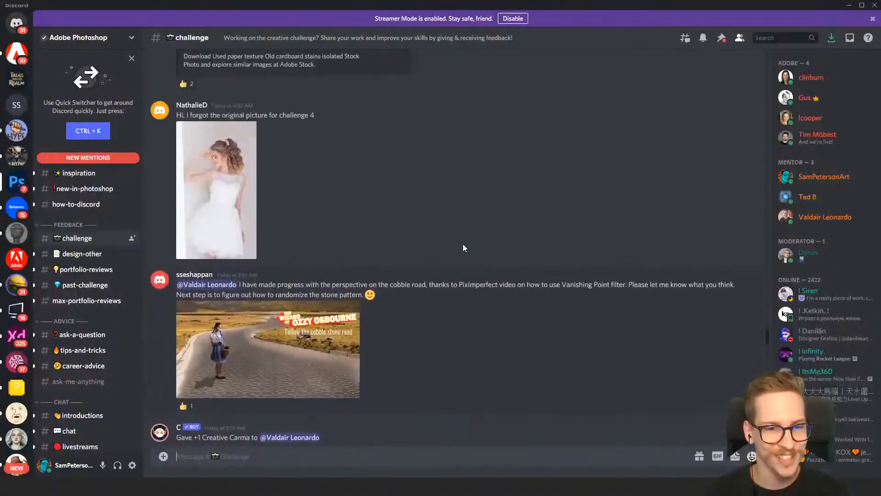
{"action": "scroll", "coordinate": [462, 248], "scroll_direction": "down", "scroll_amount": 1}
{"action": "left_click", "coordinate": [278, 314]}
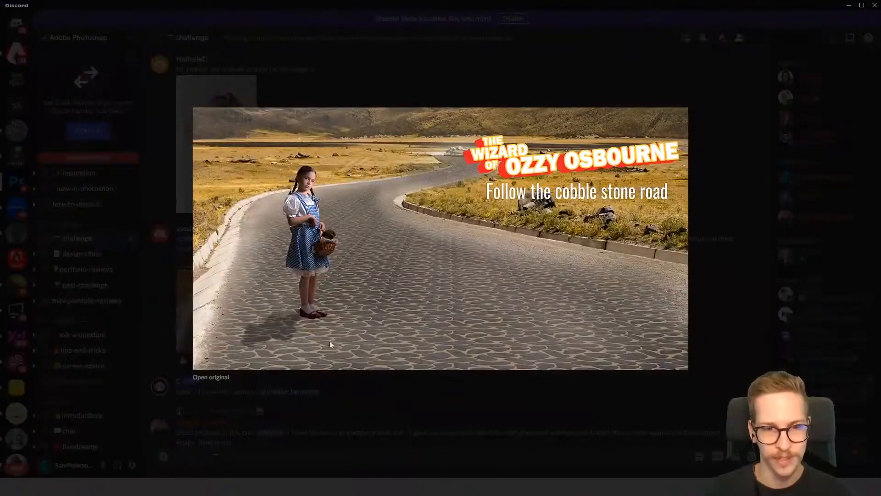
{"action": "left_click", "coordinate": [445, 405]}
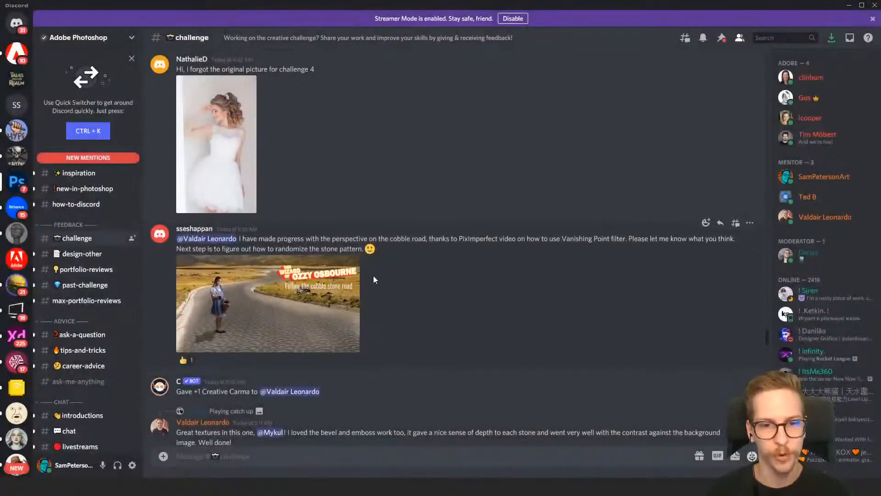
{"action": "scroll", "coordinate": [401, 222], "scroll_direction": "up", "scroll_amount": 10}
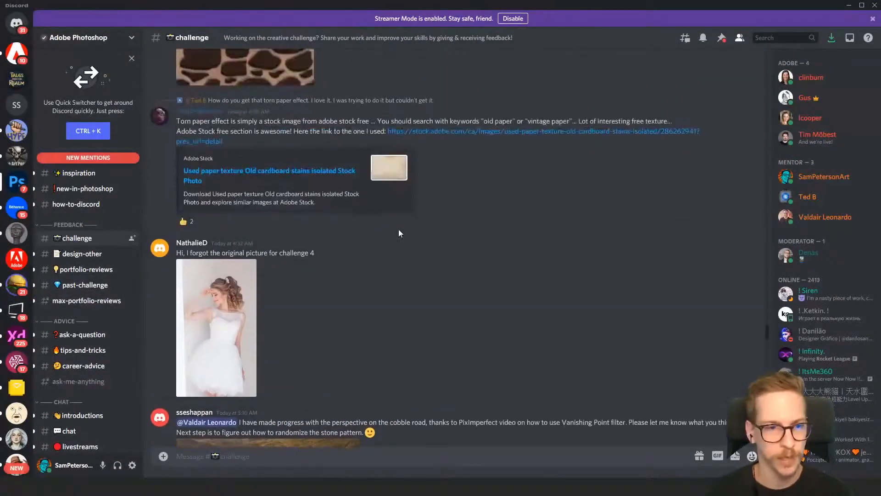
{"action": "scroll", "coordinate": [425, 234], "scroll_direction": "up", "scroll_amount": 15}
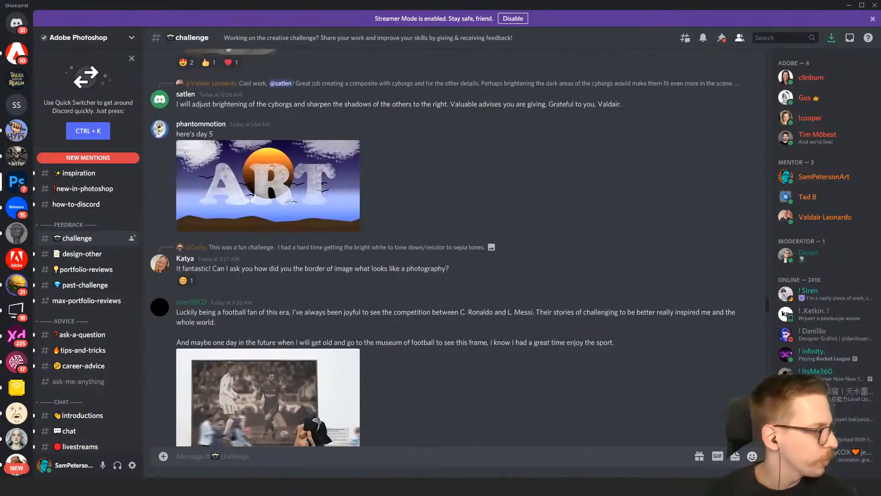
Switch back to the Behance challenge page in the browser and examine the Explore Past Challenges section
{"action": "key", "text": "alt+Tab"}
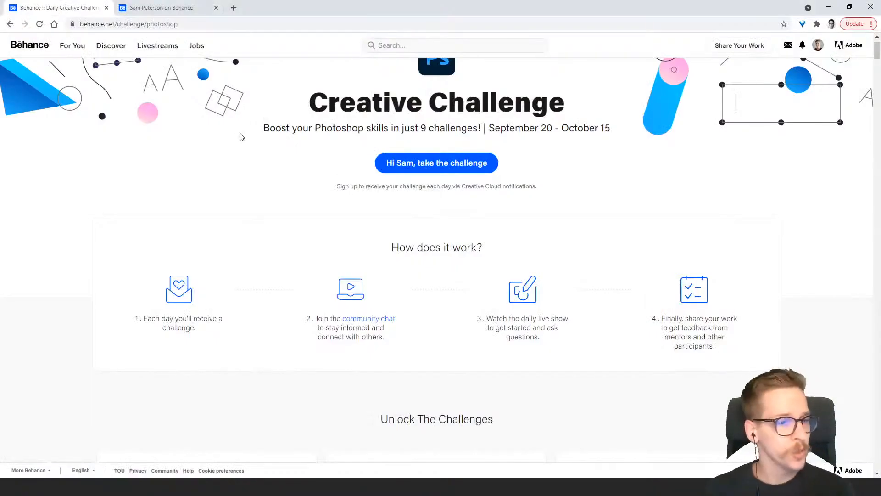
{"action": "scroll", "coordinate": [230, 202], "scroll_direction": "down", "scroll_amount": 20}
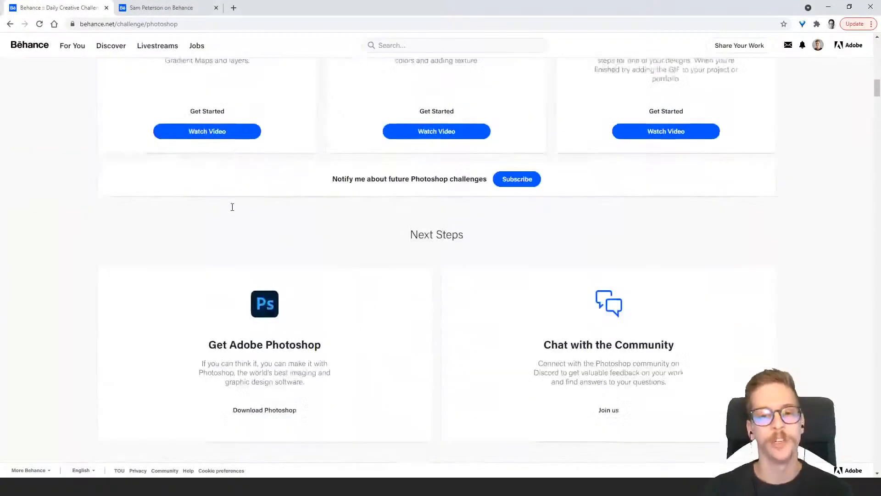
{"action": "scroll", "coordinate": [232, 207], "scroll_direction": "down", "scroll_amount": 12}
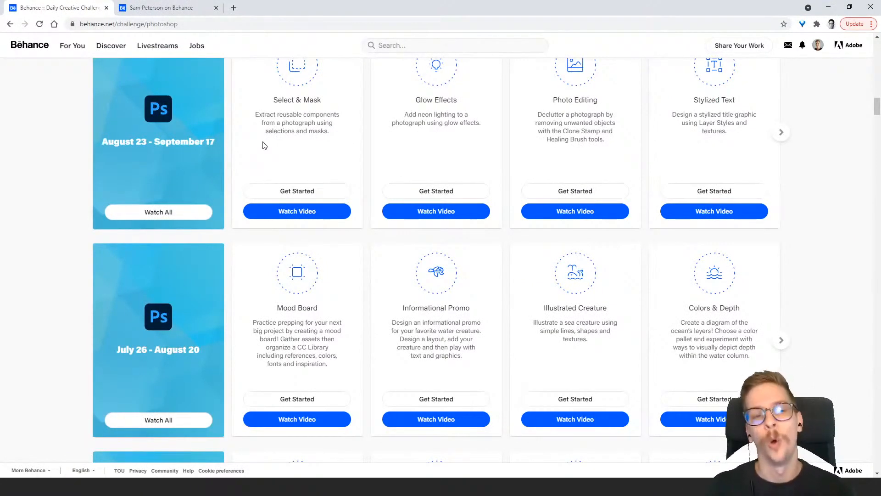
{"action": "scroll", "coordinate": [264, 145], "scroll_direction": "down", "scroll_amount": 9}
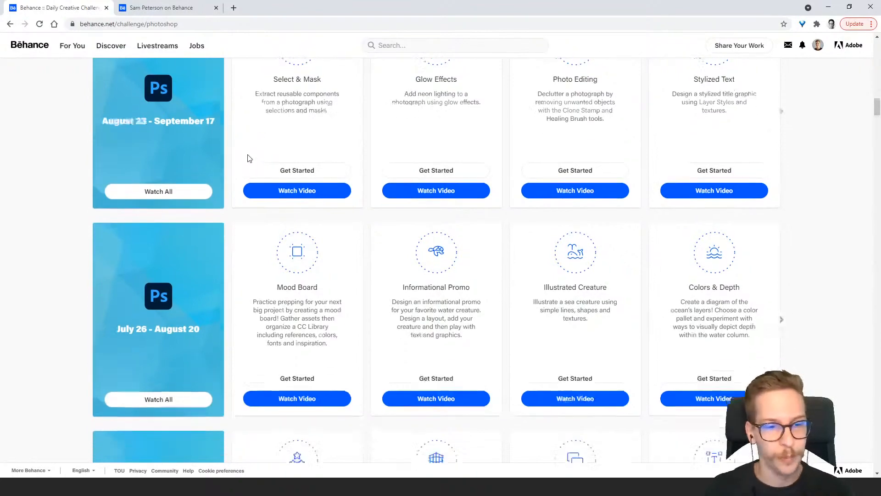
{"action": "scroll", "coordinate": [249, 180], "scroll_direction": "up", "scroll_amount": 12}
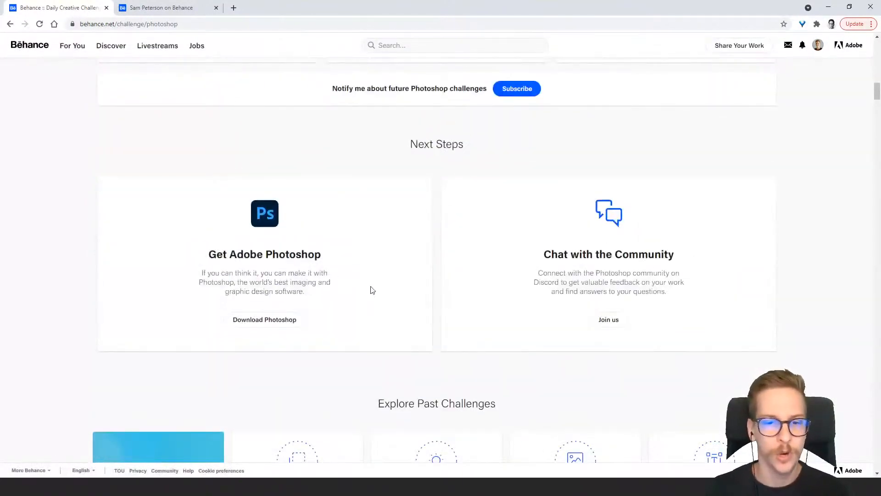
Highlight the Get Adobe Photoshop and Chat with the Community headings under Next Steps, and return to the challenge overview
{"action": "left_click_drag", "start_coordinate": [217, 255], "coordinate": [328, 255]}
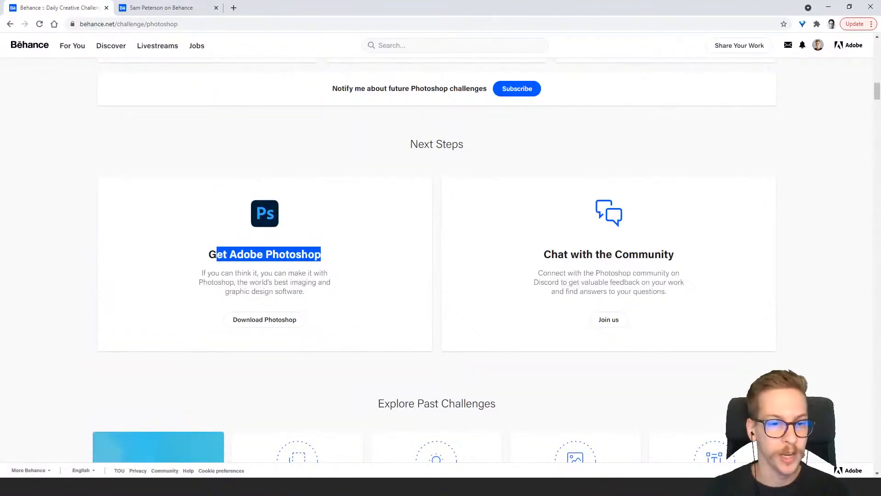
{"action": "left_click", "coordinate": [312, 255]}
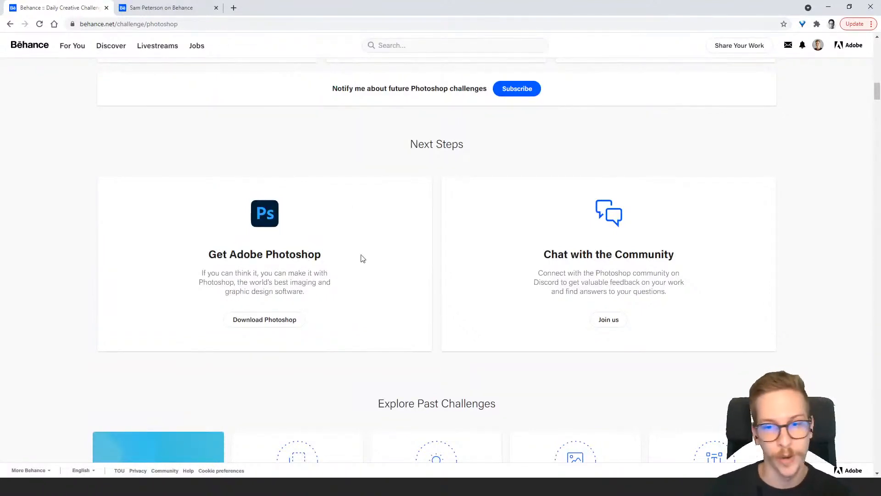
{"action": "left_click_drag", "start_coordinate": [540, 257], "coordinate": [676, 273]}
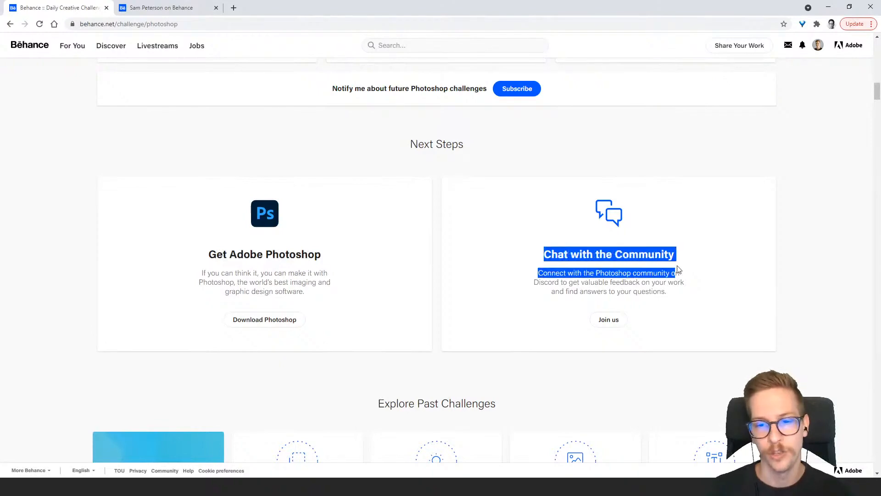
{"action": "left_click", "coordinate": [590, 250]}
{"action": "scroll", "coordinate": [592, 257], "scroll_direction": "up", "scroll_amount": 10}
{"action": "scroll", "coordinate": [592, 263], "scroll_direction": "up", "scroll_amount": 10}
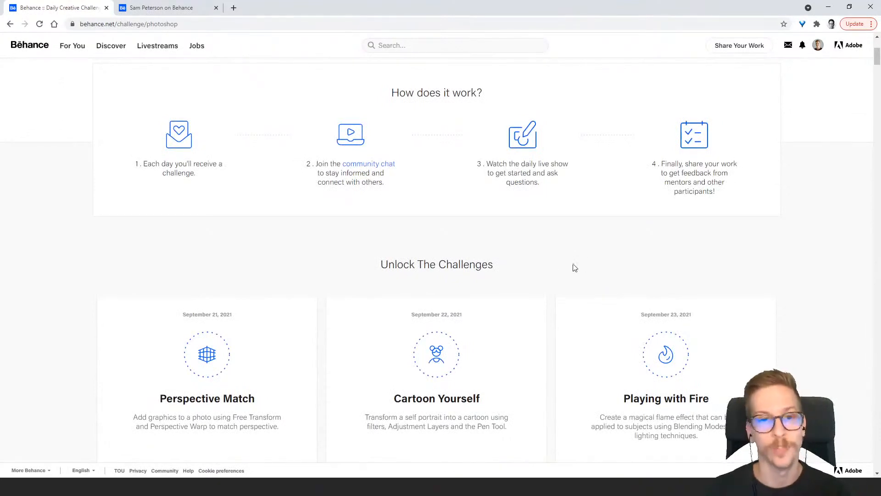
{"action": "scroll", "coordinate": [583, 263], "scroll_direction": "up", "scroll_amount": 4}
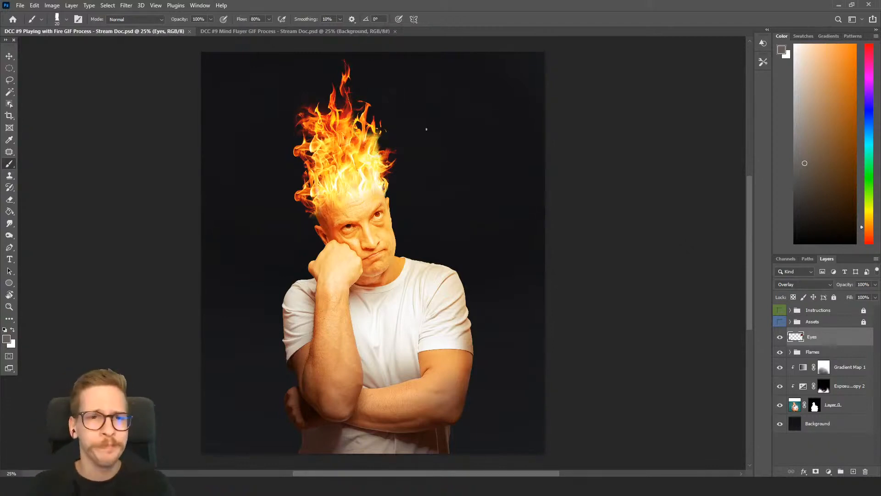
In Photoshop, view the Mind Flayer GIF process document and return to the Playing with Fire GIF process document
{"action": "left_click", "coordinate": [279, 31]}
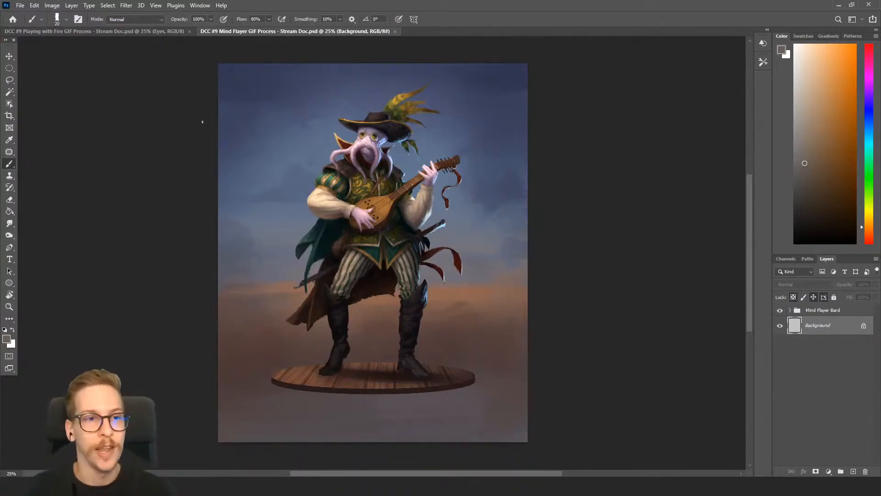
{"action": "left_click", "coordinate": [161, 31]}
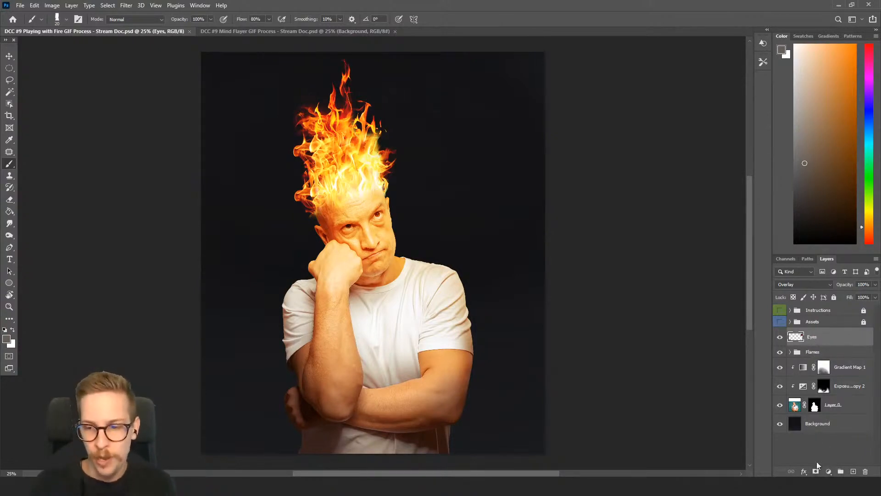
Group all layers from Eyes down to Background, and expand the group to show its contents
{"action": "left_click", "coordinate": [824, 428], "text": "shift"}
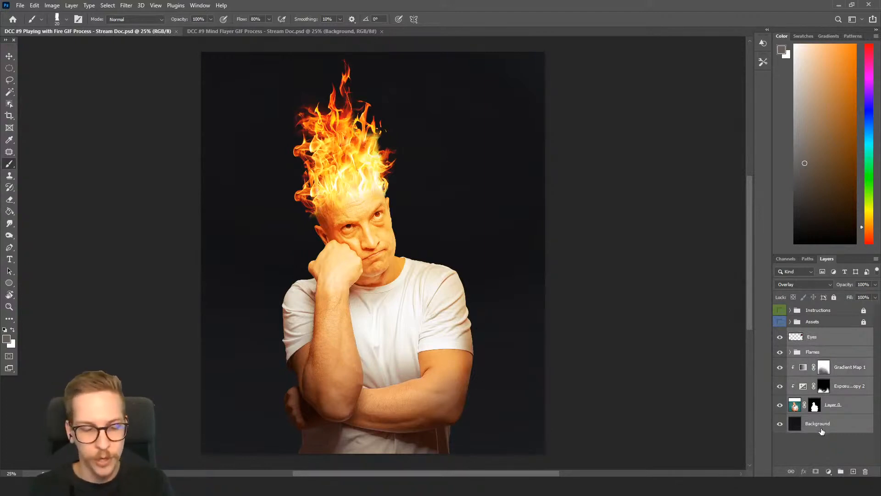
{"action": "key", "text": "ctrl+g"}
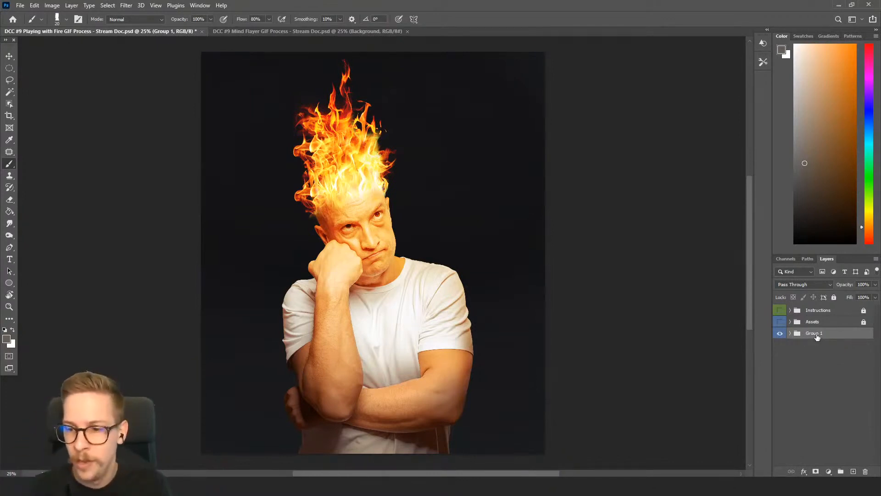
{"action": "left_click", "coordinate": [790, 333]}
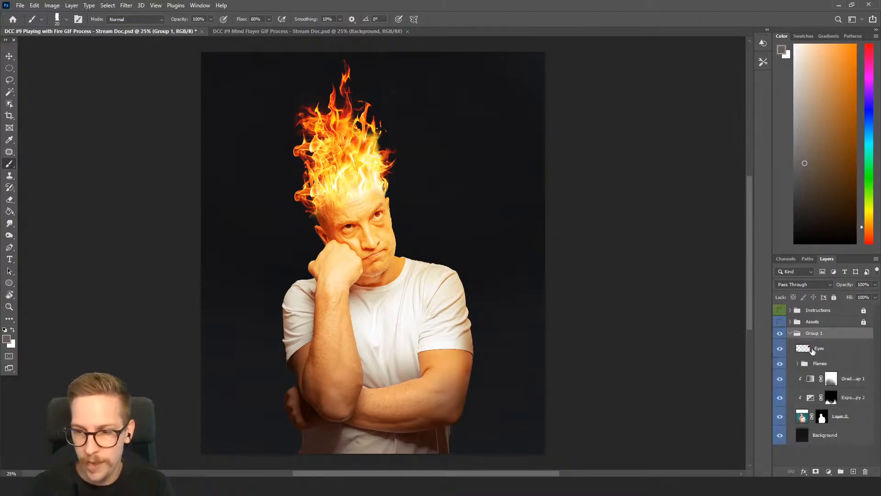
{"action": "left_click", "coordinate": [811, 352]}
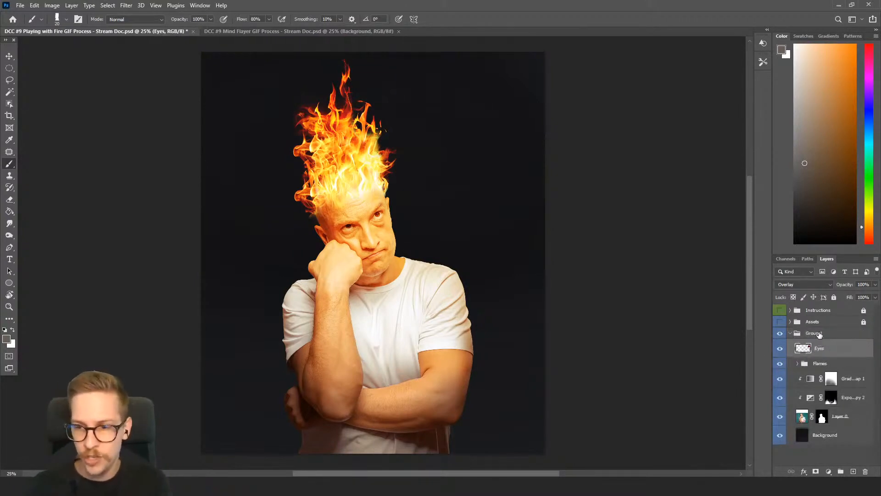
{"action": "left_click", "coordinate": [822, 334]}
Stamp the visible artwork, with the Eyes layer shown, into a merged layer above the group and hide that merged layer
{"action": "left_click", "coordinate": [780, 349]}
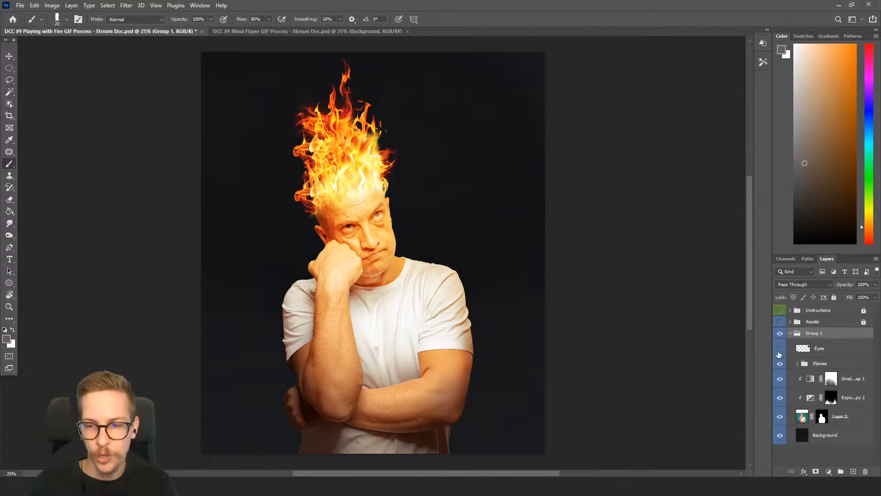
{"action": "left_click", "coordinate": [821, 350]}
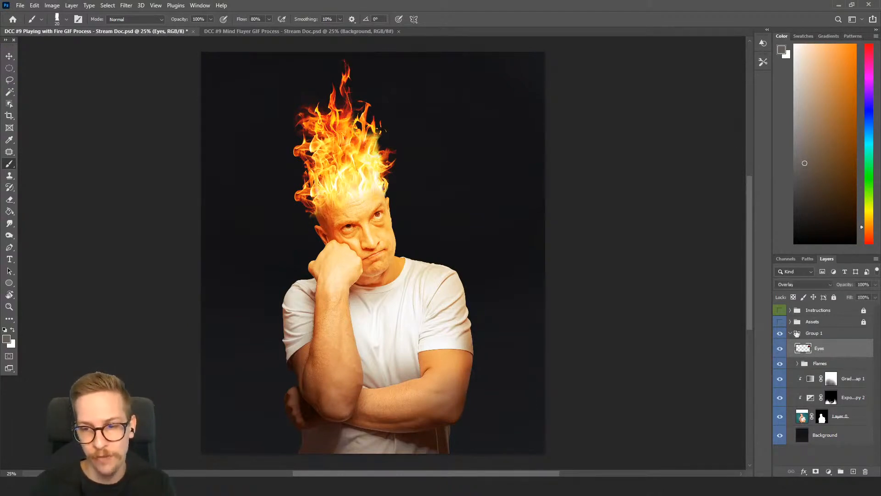
{"action": "left_click", "coordinate": [812, 336]}
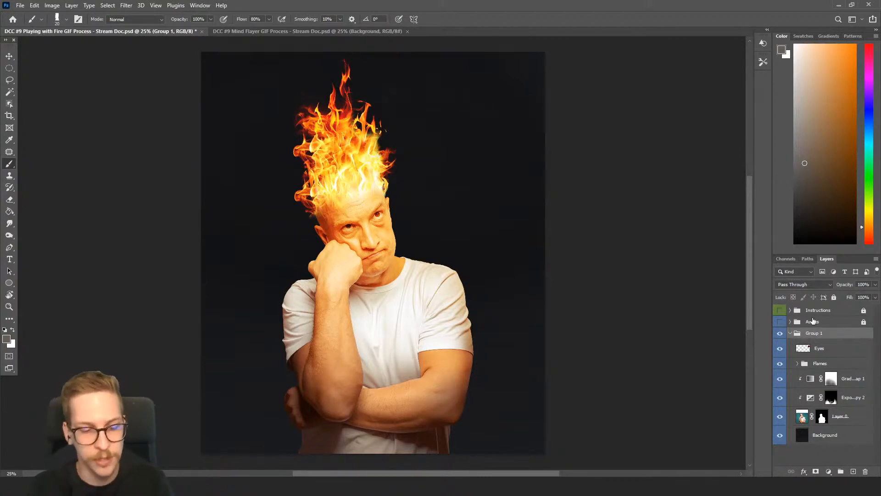
{"action": "key", "text": "ctrl+shift+alt+e"}
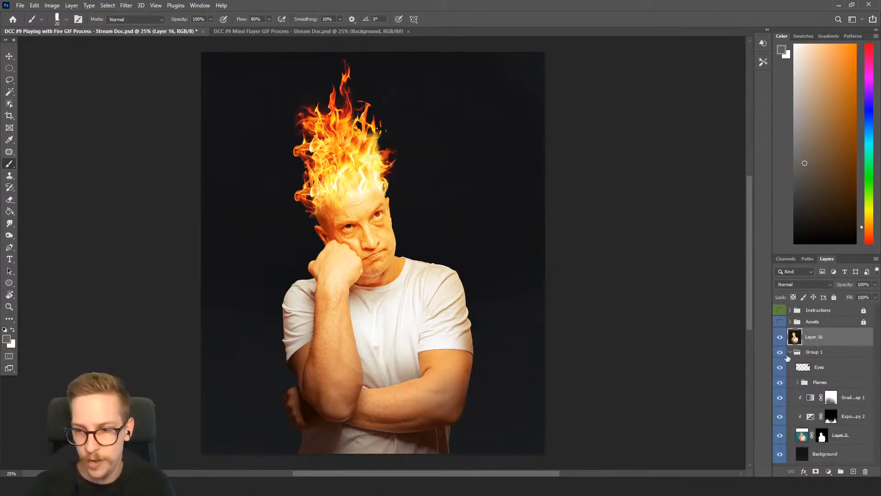
{"action": "left_click", "coordinate": [780, 338]}
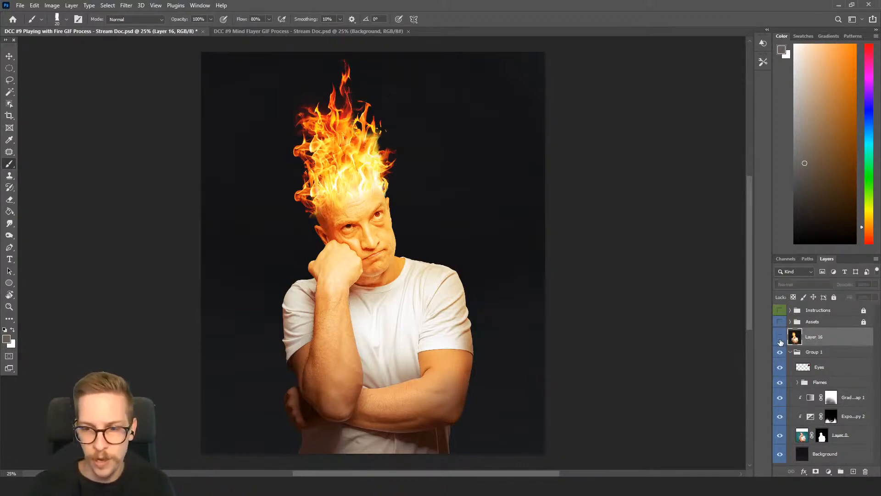
Hide the Eyes layer and Layers 15, 14, 13 and 12 inside the Flames group
{"action": "left_click", "coordinate": [779, 372]}
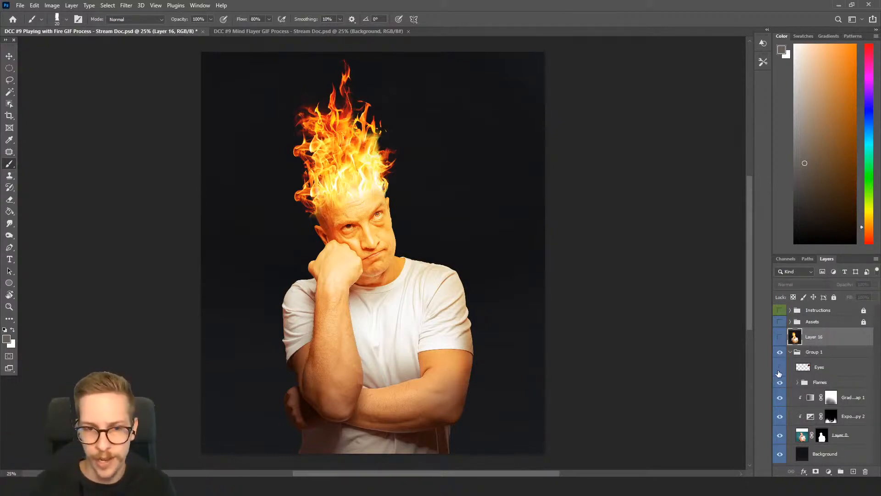
{"action": "left_click", "coordinate": [779, 368]}
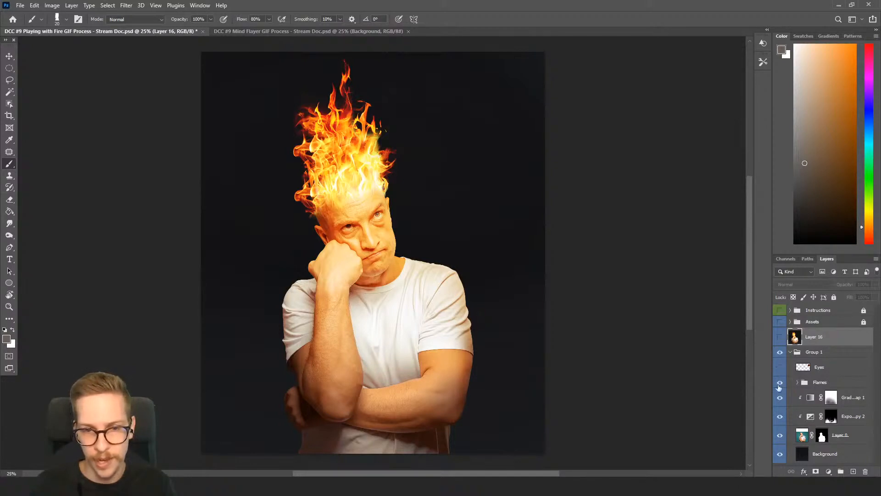
{"action": "left_click", "coordinate": [799, 383]}
{"action": "scroll", "coordinate": [800, 385], "scroll_direction": "down", "scroll_amount": 3}
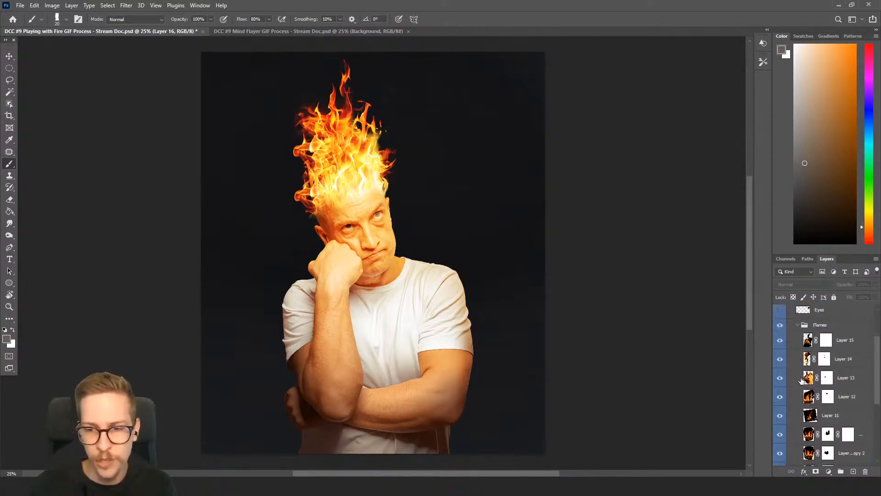
{"action": "left_click", "coordinate": [780, 358]}
{"action": "left_click", "coordinate": [780, 377]}
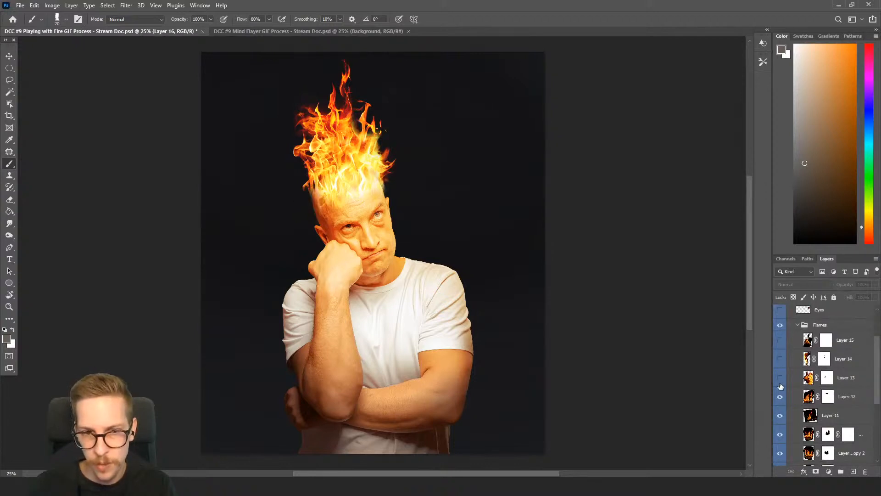
{"action": "left_click", "coordinate": [781, 398]}
{"action": "left_click", "coordinate": [781, 398]}
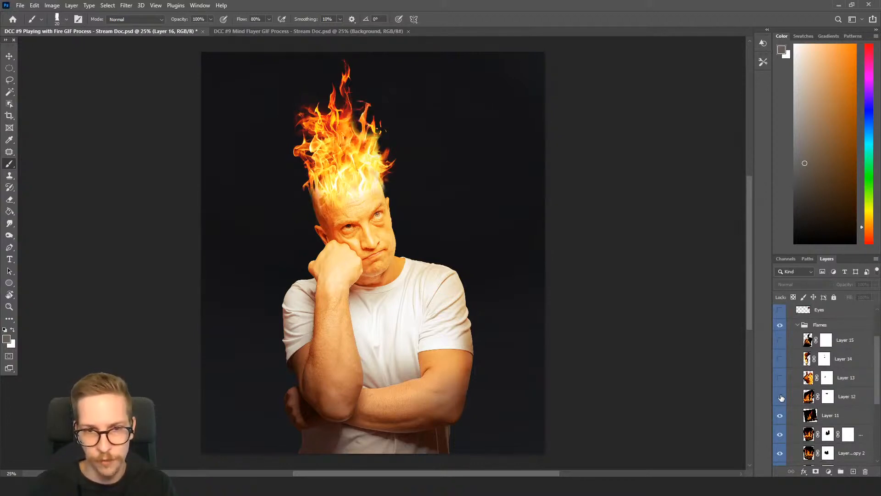
{"action": "left_click", "coordinate": [781, 397]}
{"action": "scroll", "coordinate": [810, 373], "scroll_direction": "up", "scroll_amount": 3}
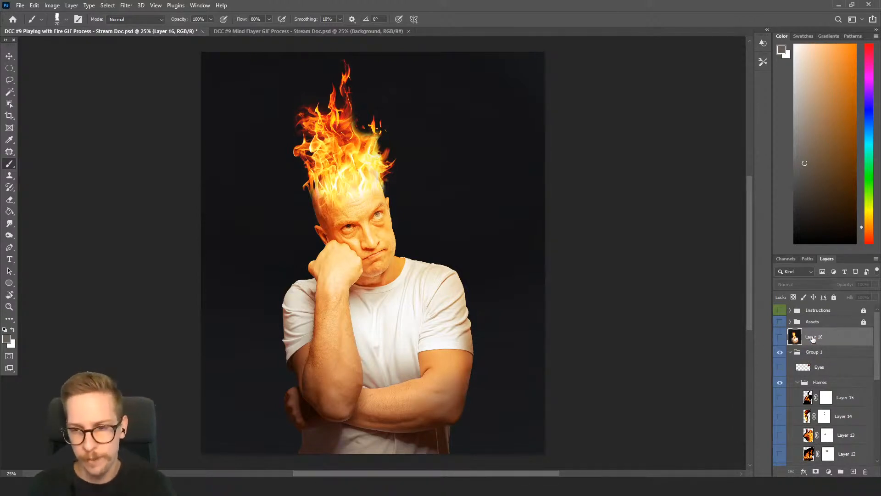
Revert the Playing with Fire document to its last saved state
{"action": "left_click", "coordinate": [14, 6]}
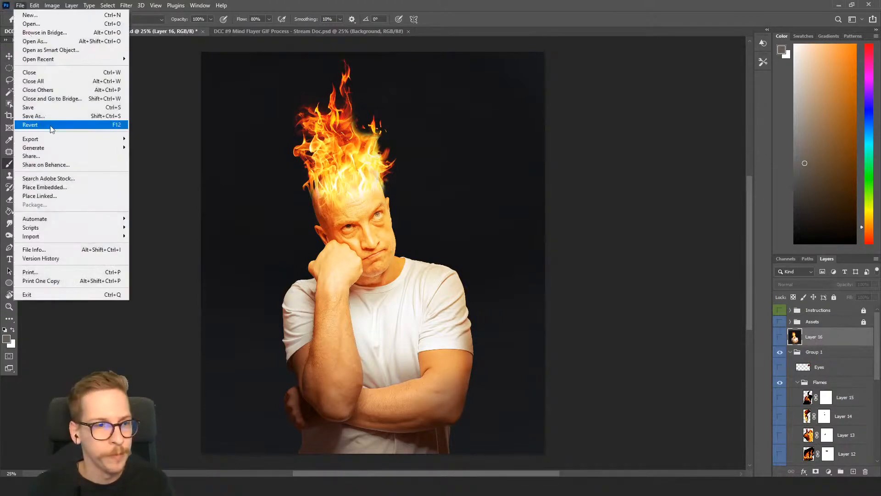
{"action": "left_click", "coordinate": [54, 126]}
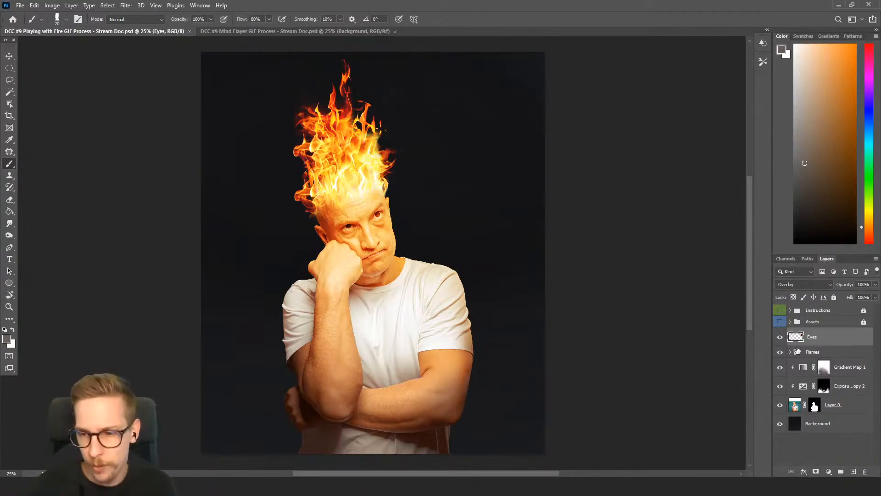
Hide the Eyes layer, the Flames group, and the Gradient Map and Exposure adjustments, leaving Layer 0 and Background shown
{"action": "left_click", "coordinate": [780, 338]}
{"action": "left_click_drag", "start_coordinate": [780, 358], "coordinate": [781, 408]}
{"action": "left_click", "coordinate": [781, 406]}
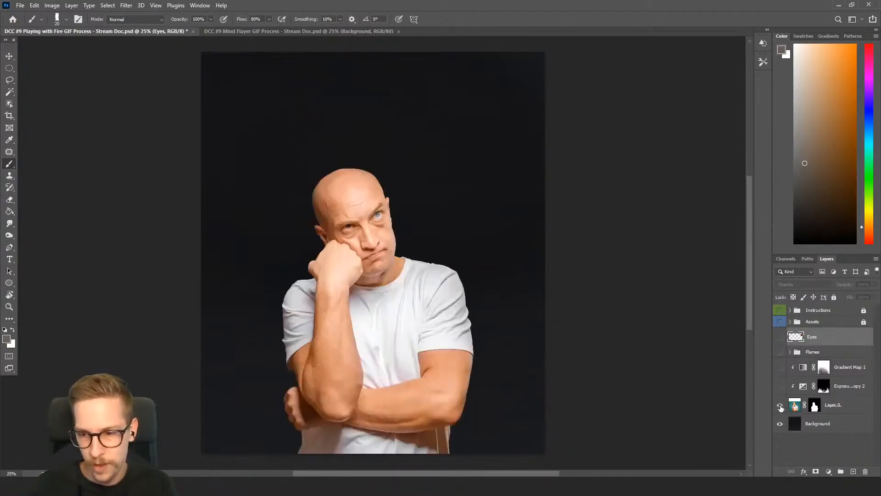
Disable the layer mask on Layer 0 to bring back the photo's original teal backdrop
{"action": "right_click", "coordinate": [817, 406]}
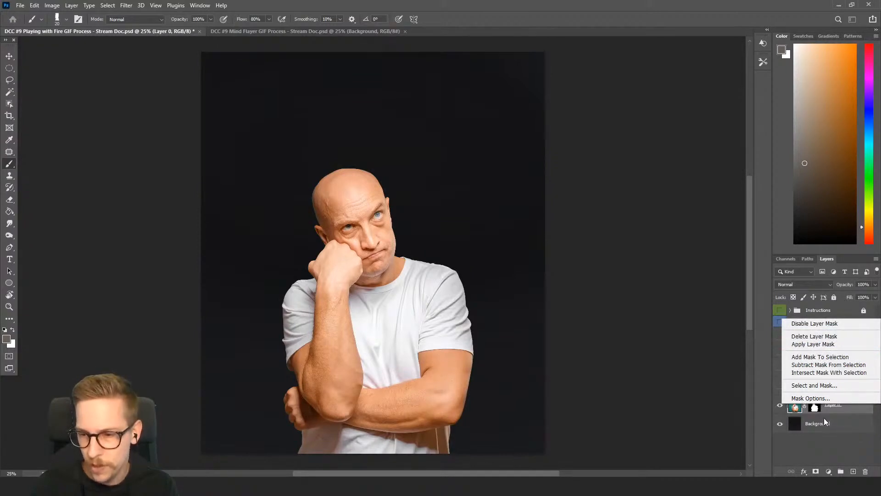
{"action": "left_click", "coordinate": [817, 408]}
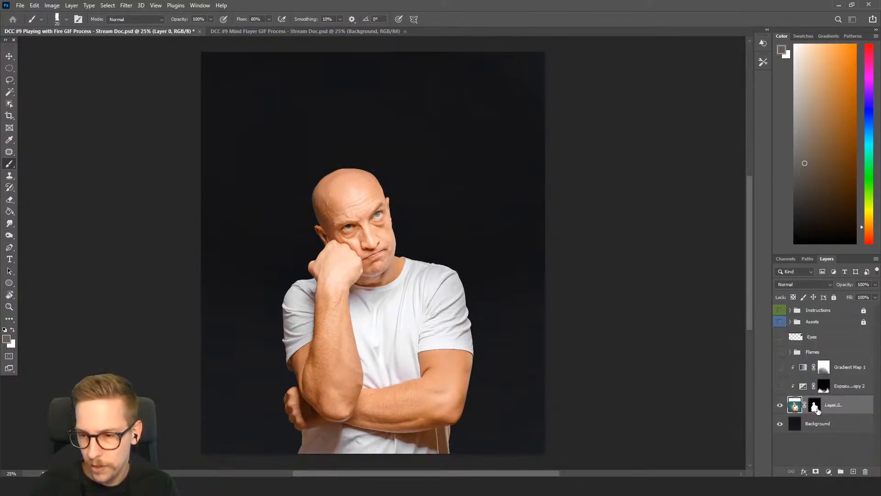
{"action": "left_click", "coordinate": [816, 408]}
{"action": "right_click", "coordinate": [817, 408]}
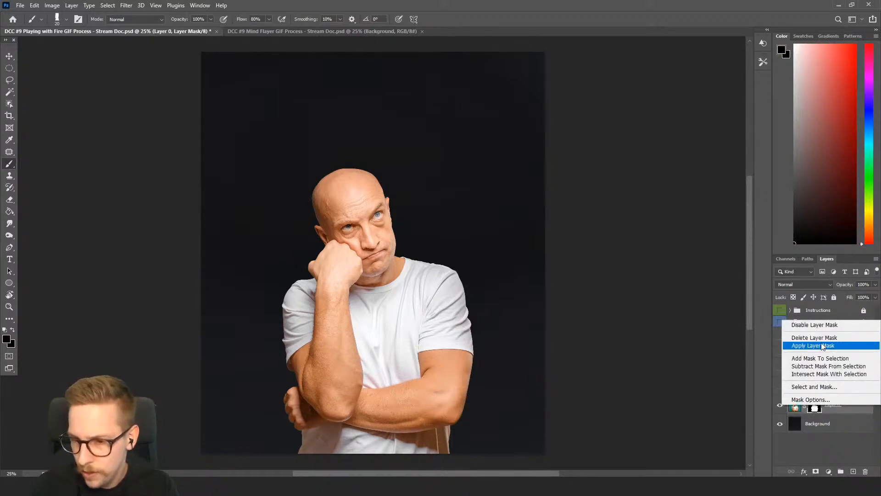
{"action": "left_click", "coordinate": [826, 326]}
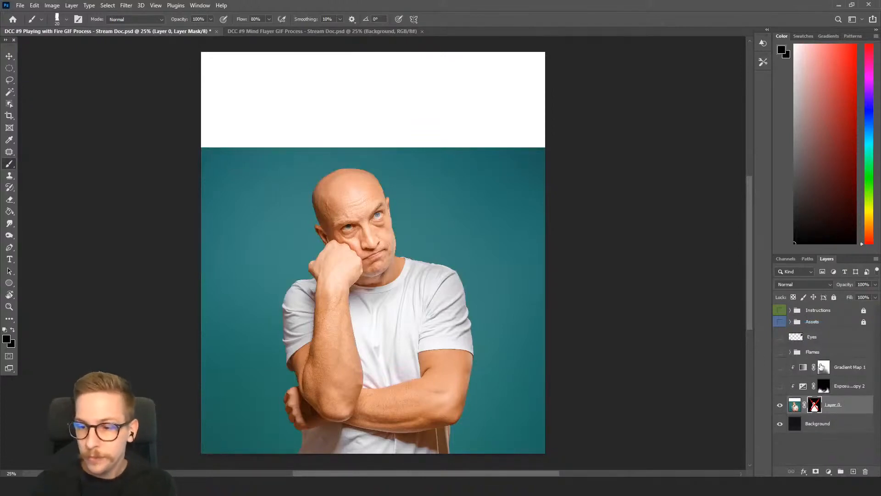
Group all layers from Background up to Eyes, and expand the group
{"action": "left_click", "coordinate": [811, 427]}
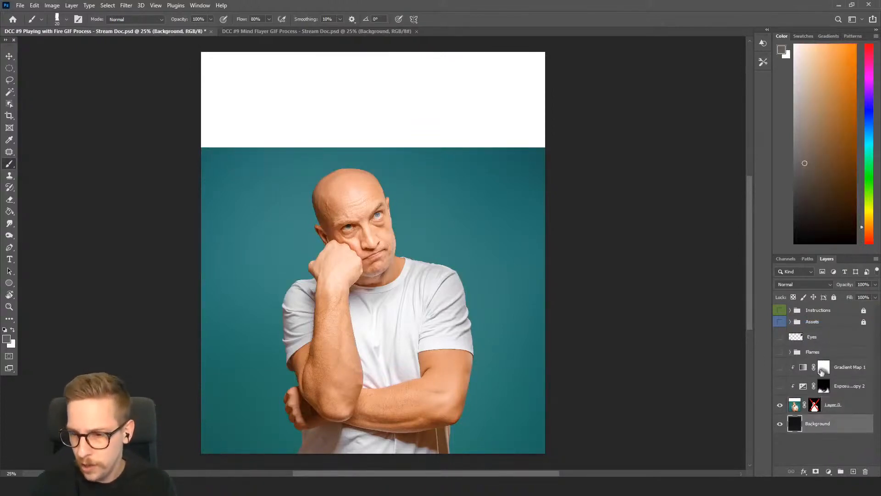
{"action": "left_click", "coordinate": [820, 338], "text": "shift"}
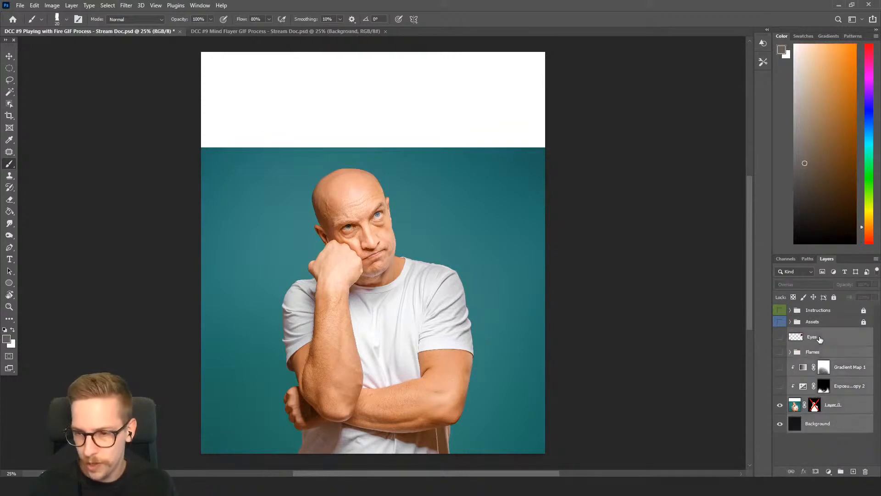
{"action": "key", "text": "ctrl+g"}
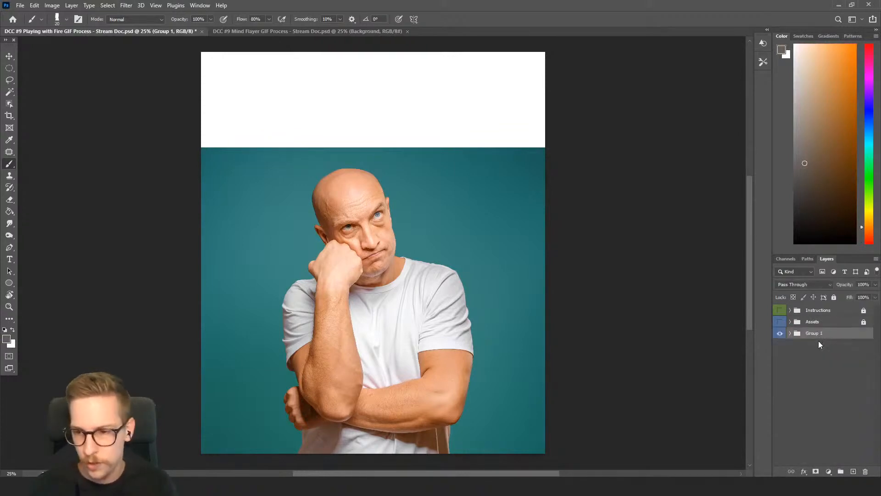
{"action": "left_click", "coordinate": [791, 333]}
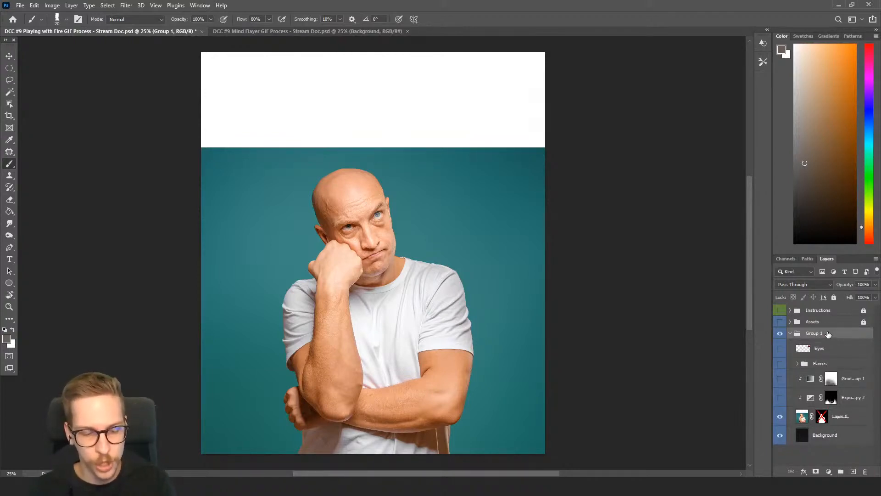
Stamp the unmasked photo into a merged layer above the group, hide that merged layer, and briefly preview the Exposure adjustment
{"action": "key", "text": "ctrl+shift+alt+e"}
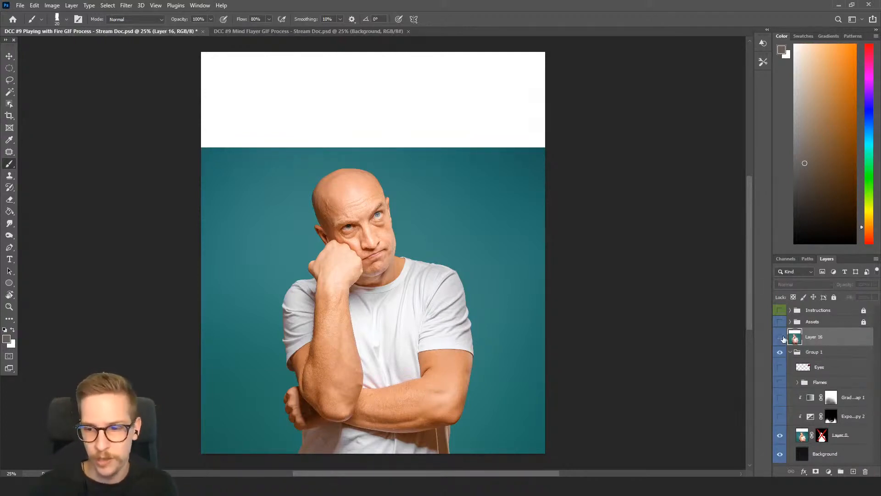
{"action": "left_click", "coordinate": [779, 336]}
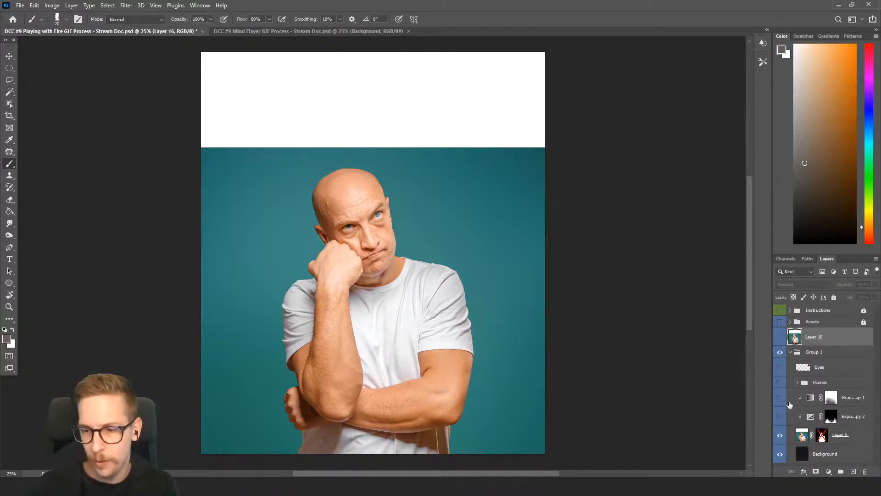
{"action": "left_click", "coordinate": [780, 418]}
{"action": "left_click", "coordinate": [780, 417]}
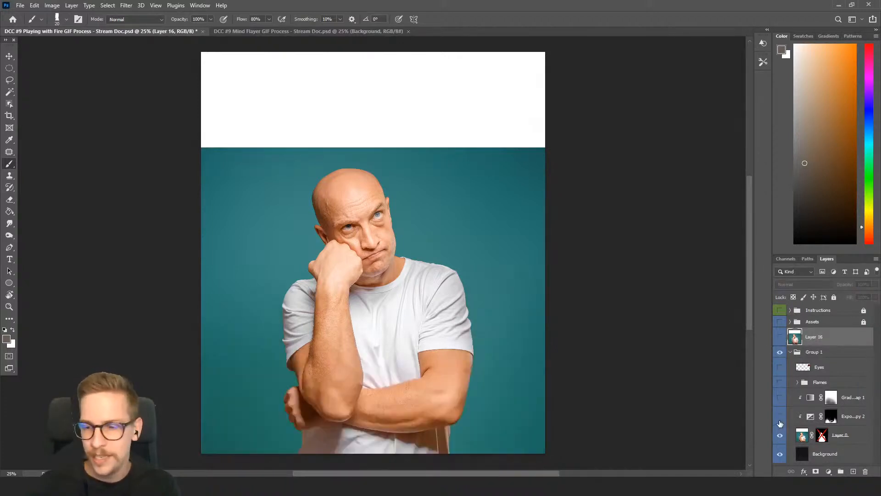
{"action": "right_click", "coordinate": [821, 439]}
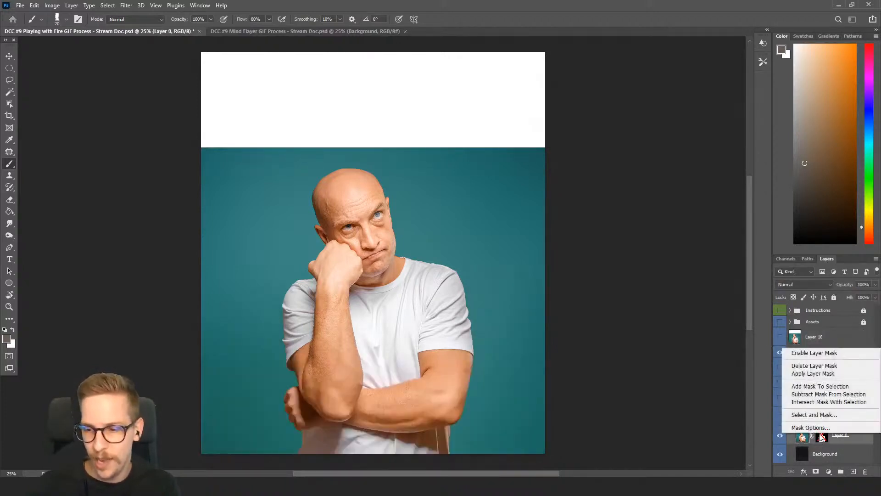
{"action": "left_click", "coordinate": [813, 374]}
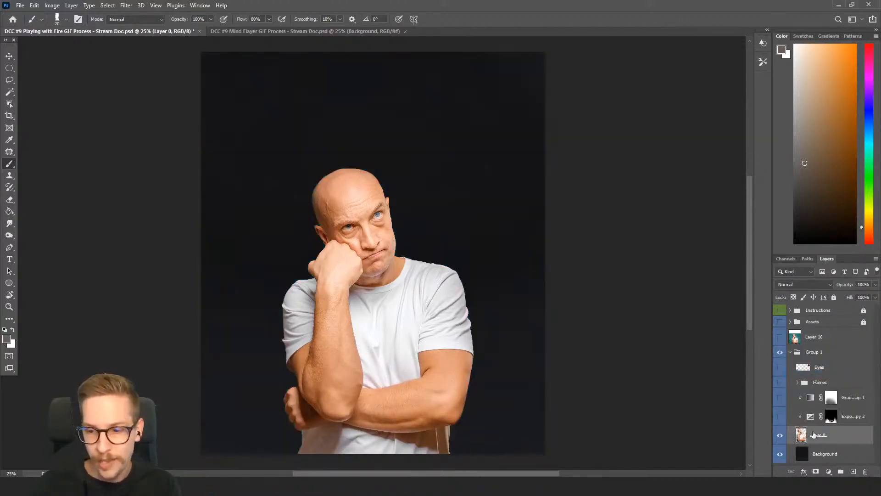
{"action": "key", "text": "ctrl+z"}
Re-enable the layer mask on Layer 0 so the man is cut out over the dark background
{"action": "right_click", "coordinate": [825, 438]}
{"action": "left_click", "coordinate": [826, 440]}
{"action": "left_click", "coordinate": [826, 438]}
{"action": "left_click", "coordinate": [824, 438], "text": "shift"}
{"action": "right_click", "coordinate": [825, 438]}
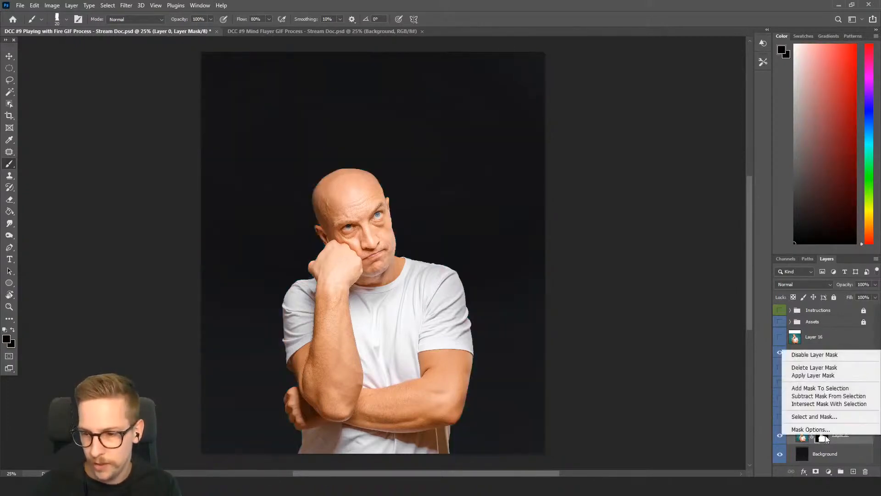
{"action": "left_click", "coordinate": [853, 441]}
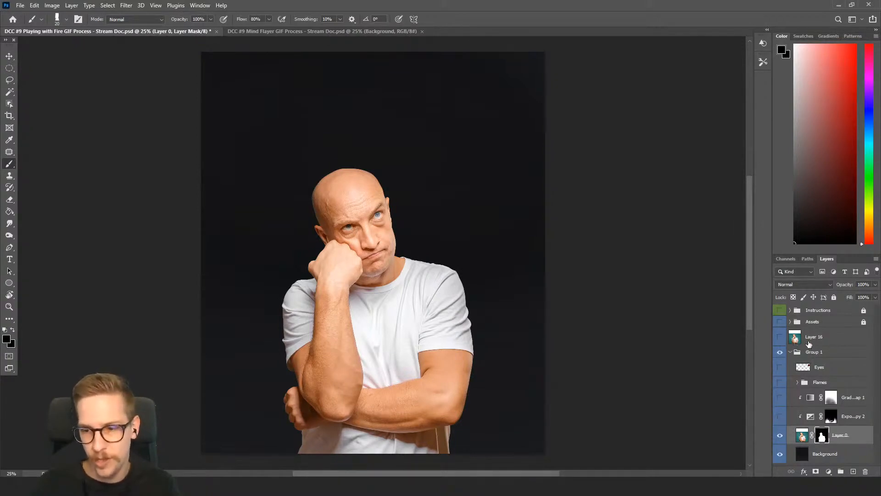
Stamp the masked portrait into a merged layer, place it above Layer 16, and hide it
{"action": "left_click", "coordinate": [812, 355]}
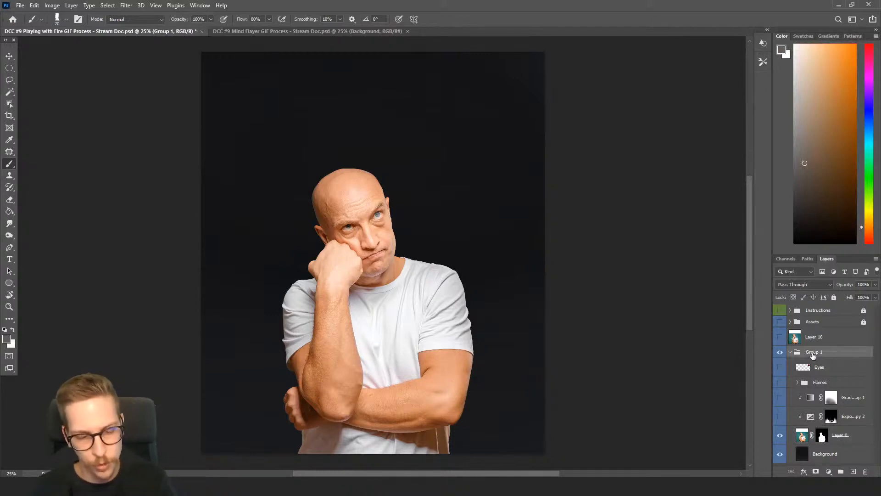
{"action": "key", "text": "ctrl+shift+alt+e"}
{"action": "left_click_drag", "start_coordinate": [812, 357], "coordinate": [811, 331]}
{"action": "left_click", "coordinate": [779, 337]}
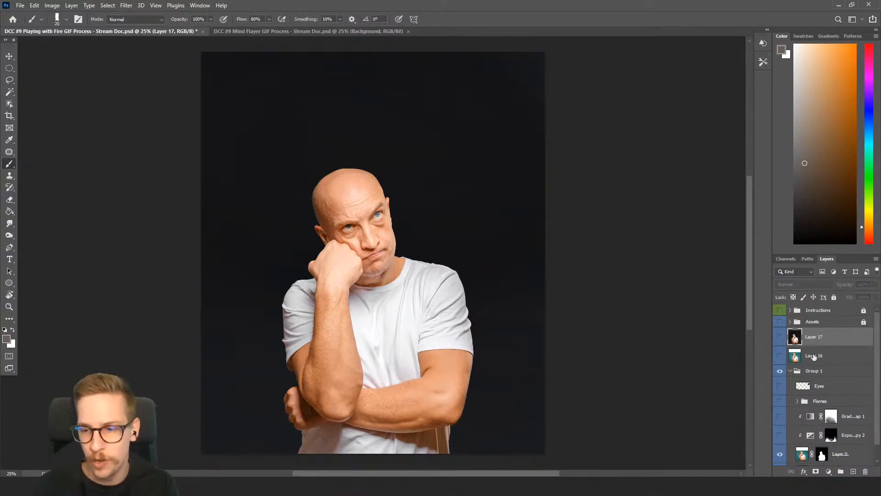
Preview the Exposure and Gradient Map adjustments on the portrait by toggling them, leaving both hidden
{"action": "left_click", "coordinate": [780, 435]}
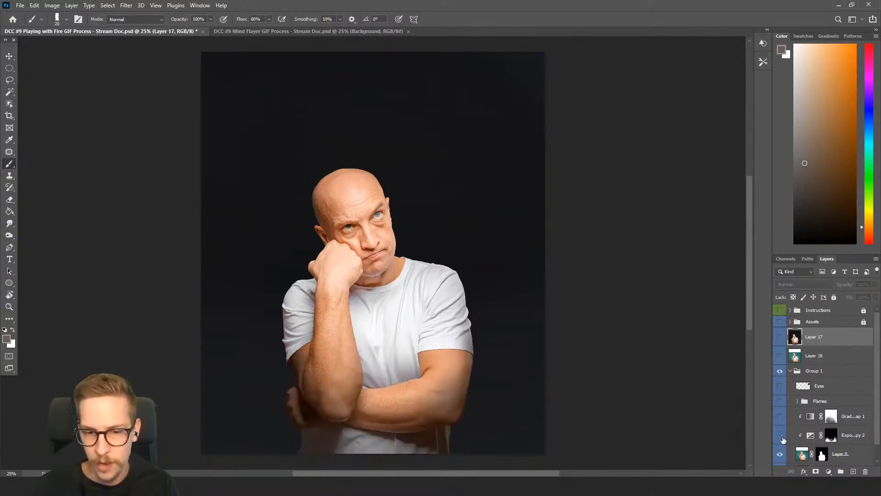
{"action": "left_click", "coordinate": [782, 437]}
{"action": "left_click", "coordinate": [783, 437]}
{"action": "left_click", "coordinate": [782, 437]}
{"action": "left_click", "coordinate": [781, 416]}
{"action": "left_click", "coordinate": [781, 416]}
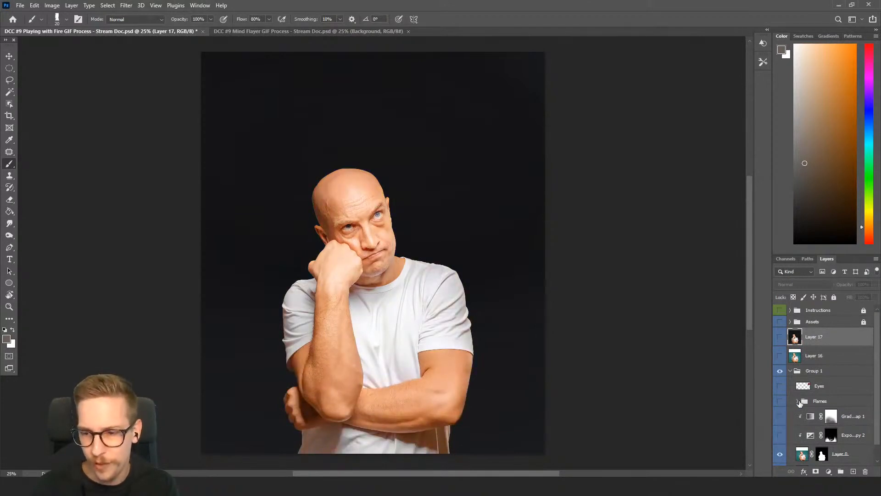
Expand and show the Flames group with its upper flame layers hidden, leaving only the first flames on the man's head
{"action": "left_click", "coordinate": [799, 402]}
{"action": "left_click", "coordinate": [791, 404]}
{"action": "left_click", "coordinate": [781, 401]}
{"action": "scroll", "coordinate": [783, 360], "scroll_direction": "down", "scroll_amount": 3}
{"action": "left_click_drag", "start_coordinate": [779, 326], "coordinate": [779, 390]}
{"action": "scroll", "coordinate": [779, 367], "scroll_direction": "down", "scroll_amount": 3}
{"action": "left_click_drag", "start_coordinate": [779, 342], "coordinate": [783, 404]}
{"action": "left_click", "coordinate": [779, 437]}
{"action": "scroll", "coordinate": [803, 395], "scroll_direction": "up", "scroll_amount": 5}
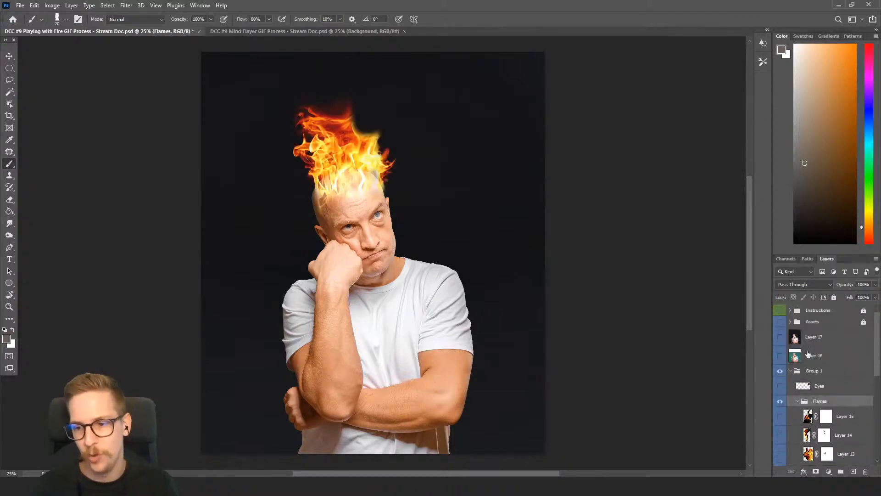
Stamp the portrait with the first flames into a merged layer, place it above Layer 17, and hide it
{"action": "left_click", "coordinate": [816, 373]}
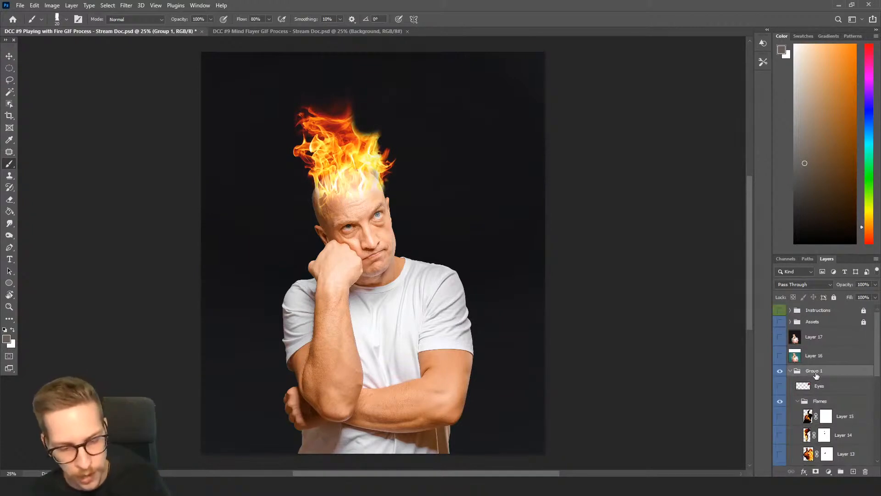
{"action": "key", "text": "ctrl+alt+shift+e"}
{"action": "left_click_drag", "start_coordinate": [820, 374], "coordinate": [820, 332]}
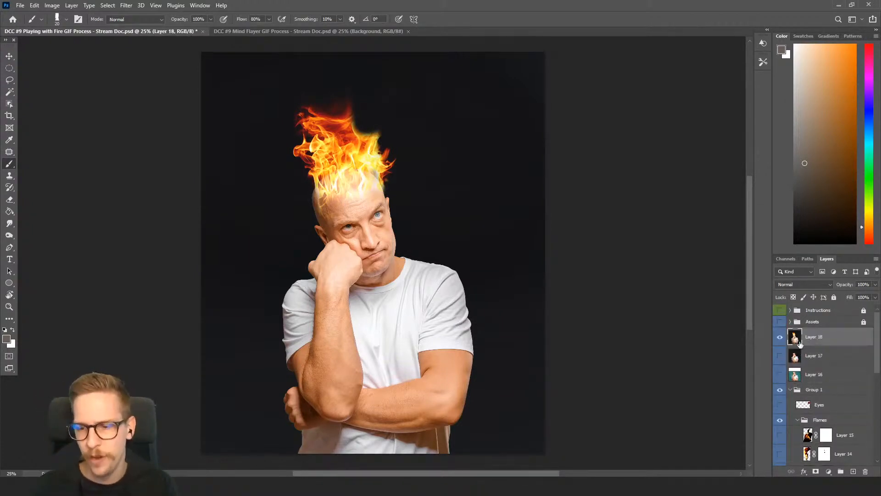
{"action": "left_click", "coordinate": [780, 338]}
Show the flame layers up through Layer 11 in the Flames group, briefly previewing Layer 12 and hiding it again
{"action": "scroll", "coordinate": [786, 358], "scroll_direction": "down", "scroll_amount": 2}
{"action": "scroll", "coordinate": [792, 388], "scroll_direction": "down", "scroll_amount": 4}
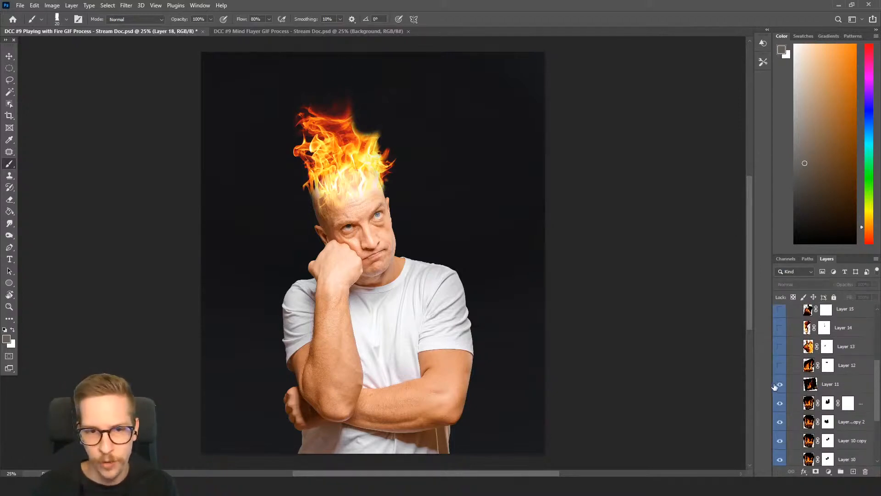
{"action": "left_click", "coordinate": [779, 365]}
{"action": "scroll", "coordinate": [794, 369], "scroll_direction": "up", "scroll_amount": 1}
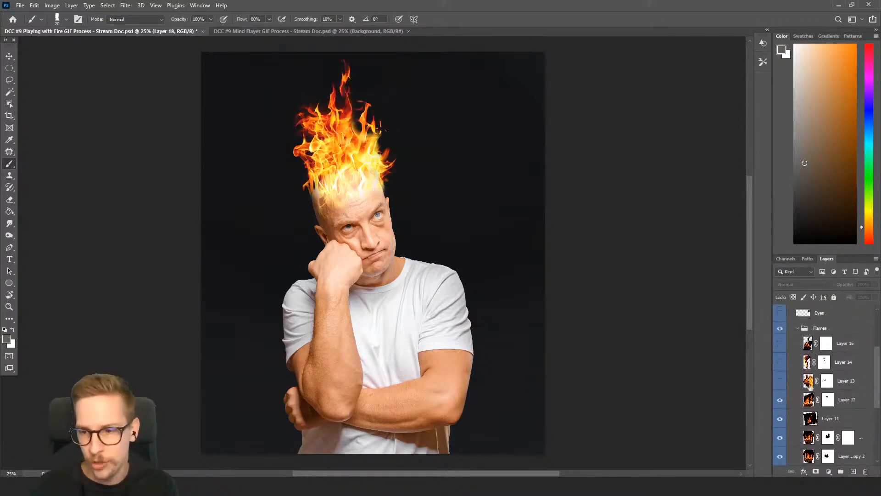
{"action": "left_click", "coordinate": [780, 400]}
{"action": "scroll", "coordinate": [811, 389], "scroll_direction": "up", "scroll_amount": 3}
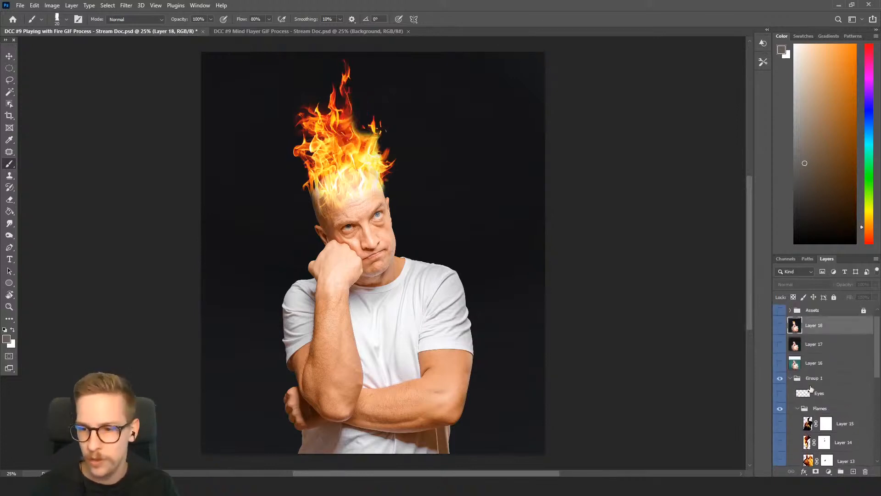
{"action": "scroll", "coordinate": [816, 362], "scroll_direction": "up", "scroll_amount": 1}
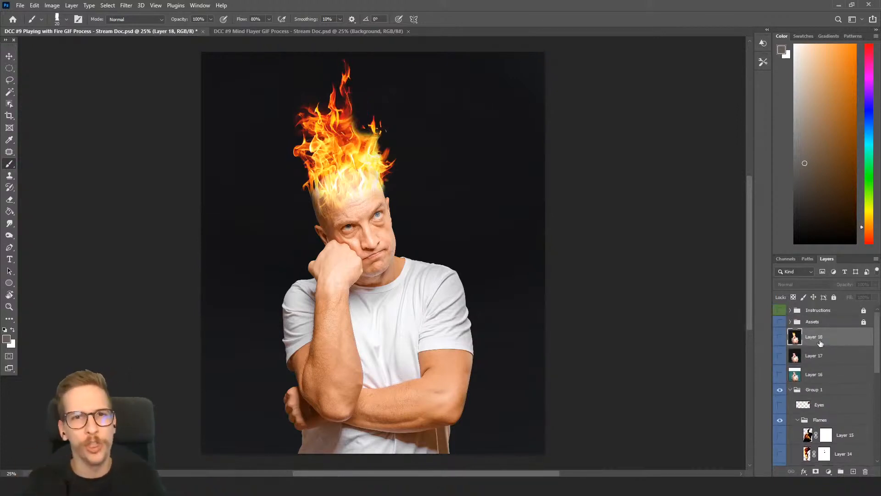
Stamp the taller flames stage into a merged layer above Layer 18 and hide that merged layer
{"action": "left_click", "coordinate": [829, 389]}
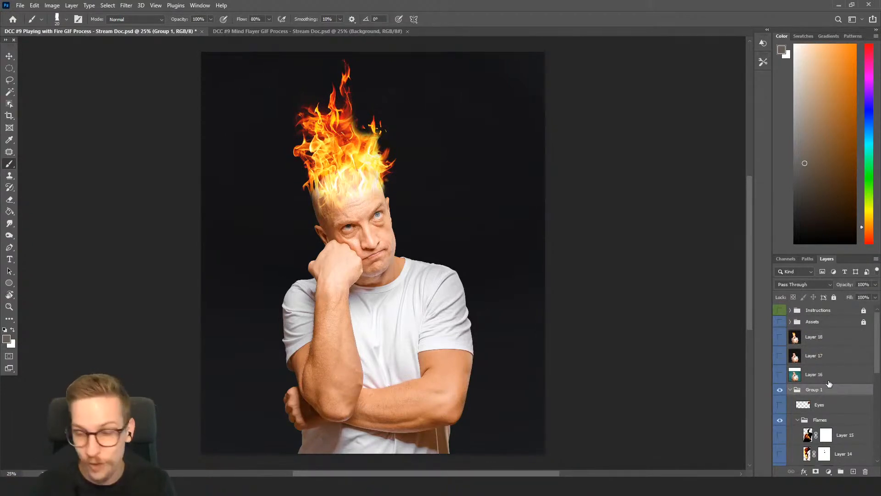
{"action": "left_click", "coordinate": [821, 337]}
{"action": "key", "text": "ctrl+shift+alt+e"}
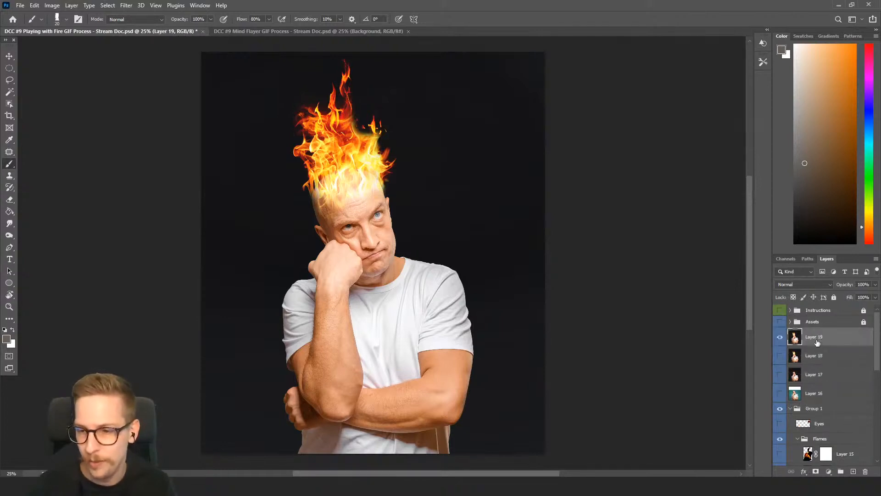
{"action": "left_click", "coordinate": [779, 337]}
Show flame Layers 12, 13, 14 and 15 in the Flames group to complete the fire
{"action": "scroll", "coordinate": [804, 358], "scroll_direction": "down", "scroll_amount": 3}
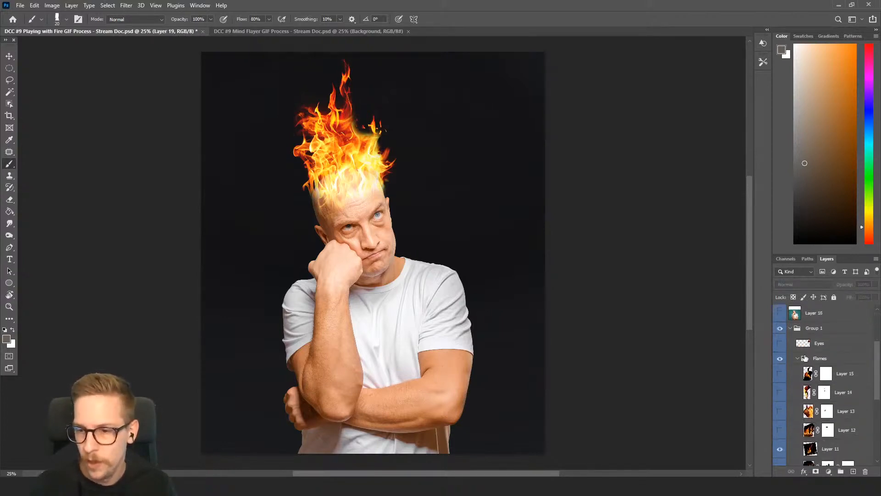
{"action": "scroll", "coordinate": [804, 358], "scroll_direction": "down", "scroll_amount": 2}
{"action": "left_click", "coordinate": [781, 375]}
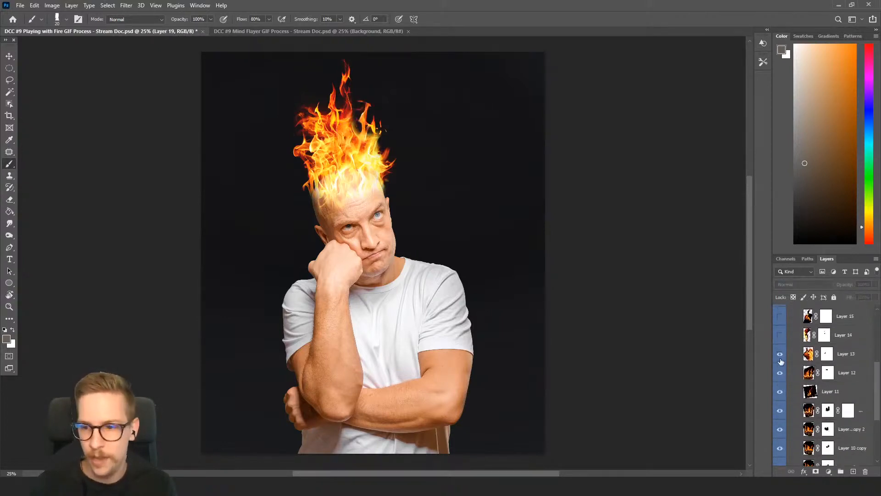
{"action": "left_click", "coordinate": [780, 334]}
{"action": "left_click", "coordinate": [780, 316]}
{"action": "scroll", "coordinate": [801, 362], "scroll_direction": "up", "scroll_amount": 1}
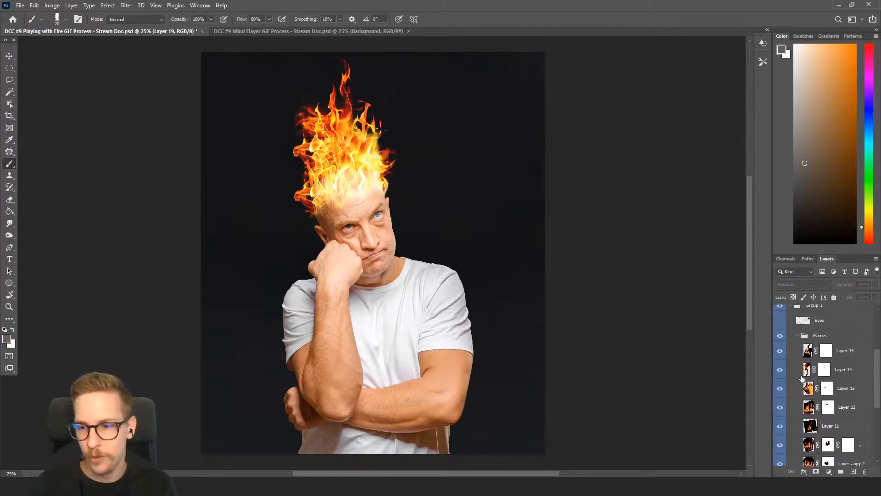
{"action": "scroll", "coordinate": [800, 376], "scroll_direction": "up", "scroll_amount": 3}
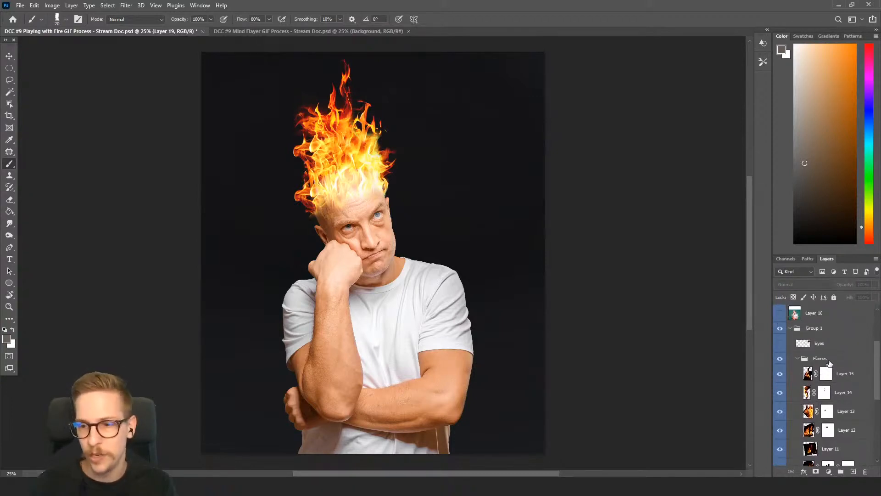
Stamp the complete flames stage into a merged layer, place it above Layer 19, and hide it
{"action": "left_click", "coordinate": [824, 383]}
{"action": "left_click", "coordinate": [817, 352]}
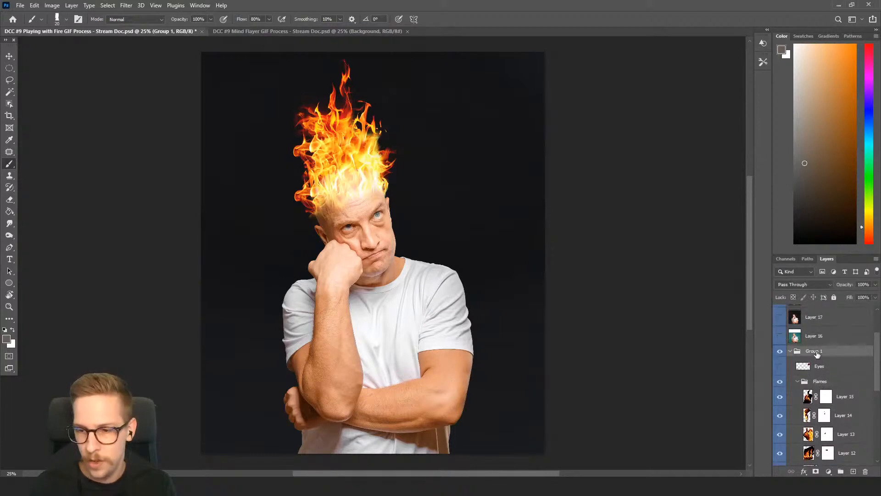
{"action": "key", "text": "ctrl+alt+shift+e"}
{"action": "scroll", "coordinate": [823, 361], "scroll_direction": "up", "scroll_amount": 3}
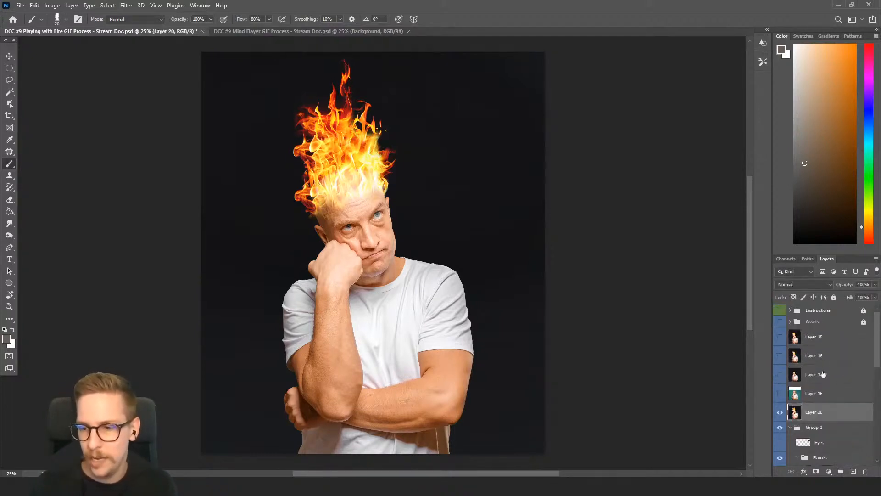
{"action": "left_click_drag", "start_coordinate": [822, 414], "coordinate": [815, 336]}
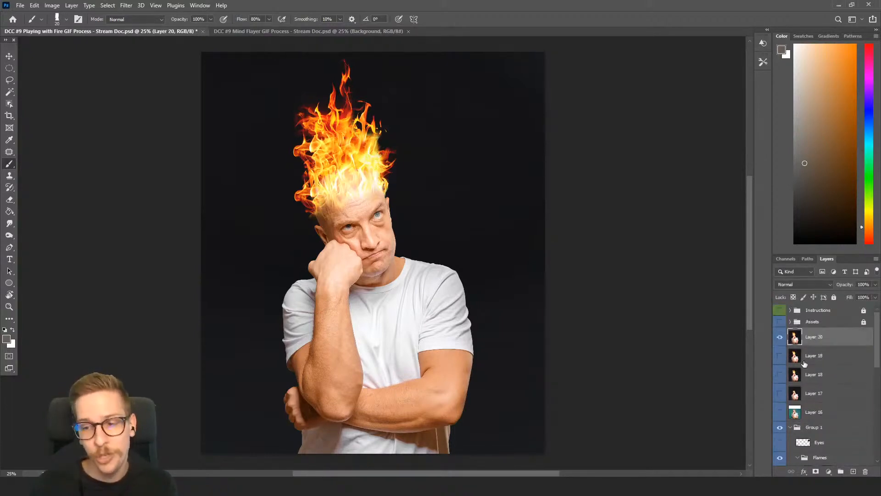
{"action": "left_click", "coordinate": [780, 339]}
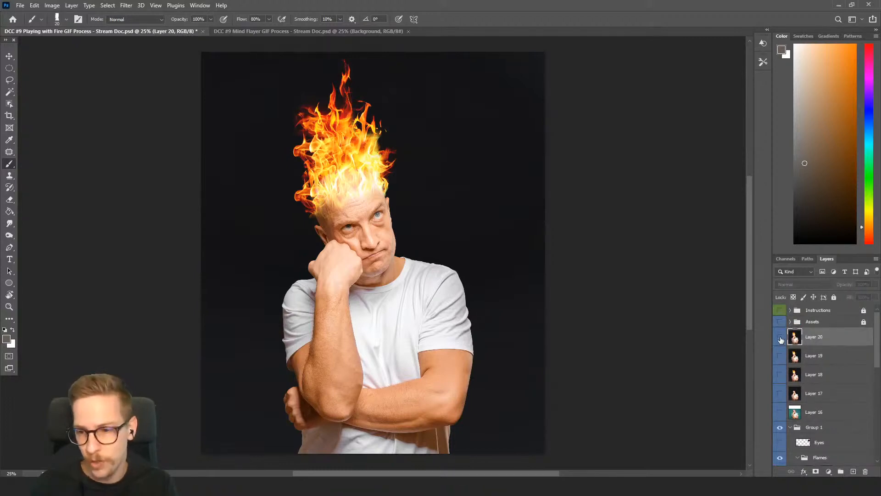
Collapse the Flames group and turn on the Gradient Map adjustment, keeping the Exposure adjustment hidden
{"action": "scroll", "coordinate": [781, 349], "scroll_direction": "down", "scroll_amount": 2}
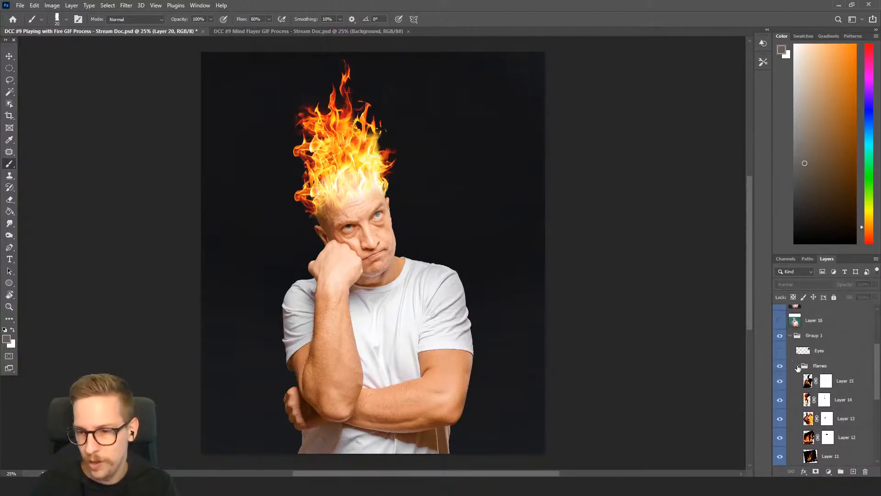
{"action": "left_click", "coordinate": [797, 366]}
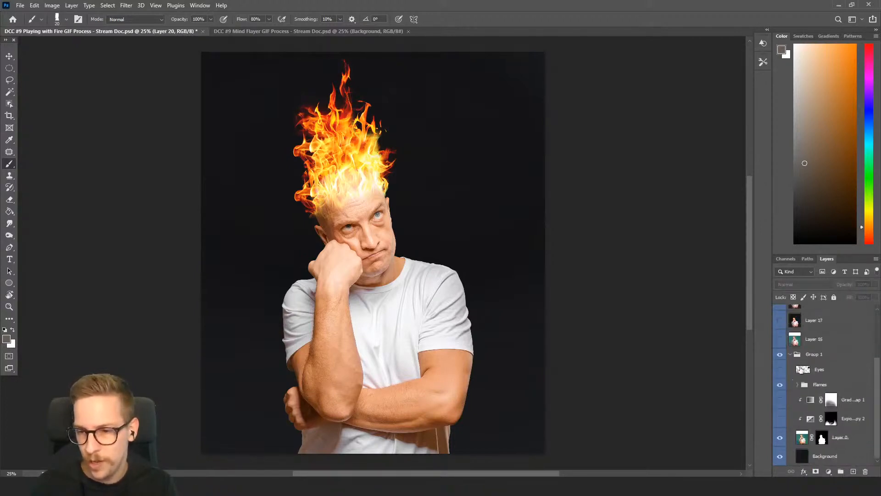
{"action": "left_click", "coordinate": [782, 418]}
{"action": "left_click", "coordinate": [781, 404]}
{"action": "left_click", "coordinate": [782, 406]}
{"action": "left_click", "coordinate": [782, 405]}
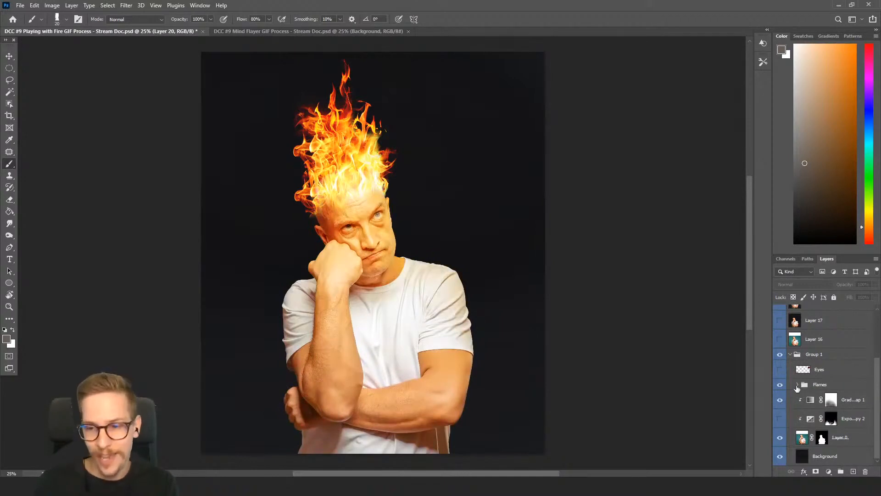
Stamp the gradient-mapped stage into a merged layer, place it above Layer 20, and hide it
{"action": "scroll", "coordinate": [798, 388], "scroll_direction": "up", "scroll_amount": 3}
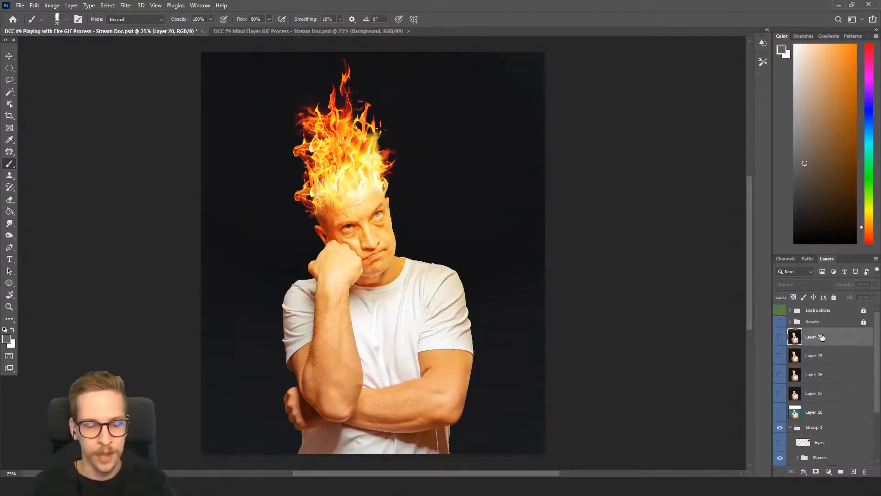
{"action": "left_click", "coordinate": [816, 428]}
{"action": "key", "text": "ctrl+alt+shift+e"}
{"action": "left_click_drag", "start_coordinate": [818, 431], "coordinate": [806, 331]}
Turn on the Exposure adjustment and the Eyes layer inside Group 1
{"action": "scroll", "coordinate": [813, 391], "scroll_direction": "down", "scroll_amount": 2}
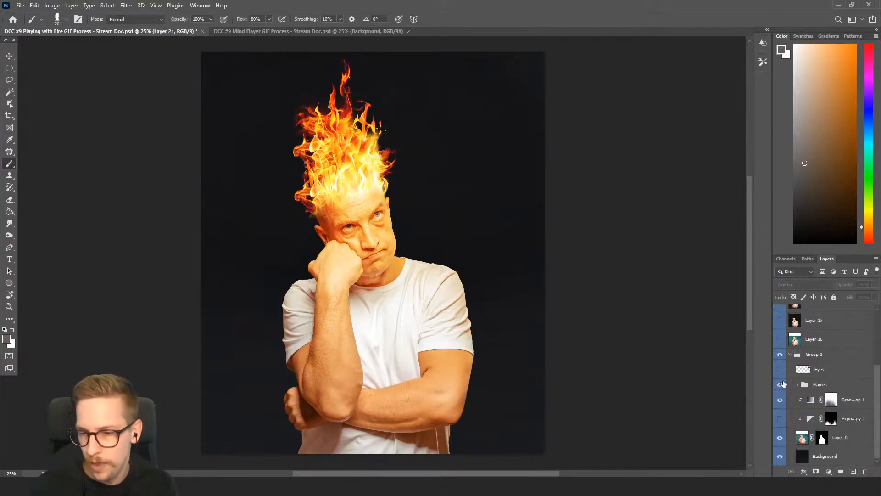
{"action": "left_click", "coordinate": [780, 418]}
{"action": "left_click", "coordinate": [780, 419]}
{"action": "left_click", "coordinate": [781, 418]}
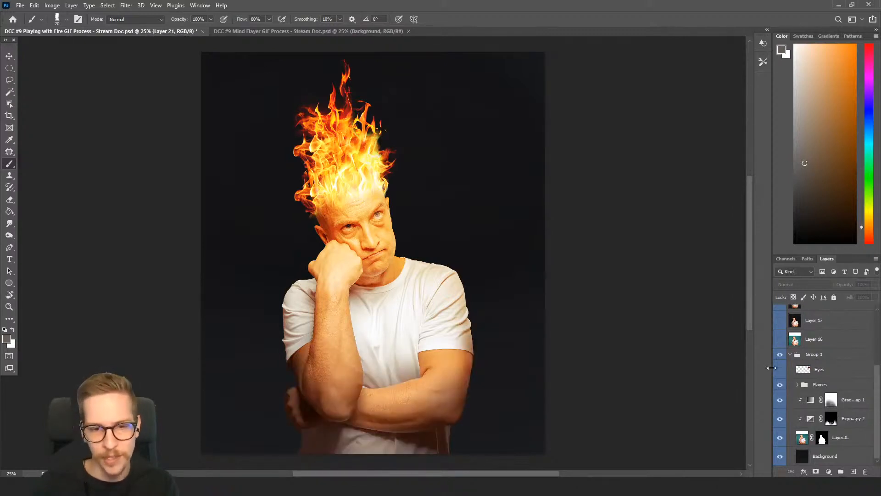
{"action": "left_click", "coordinate": [779, 370]}
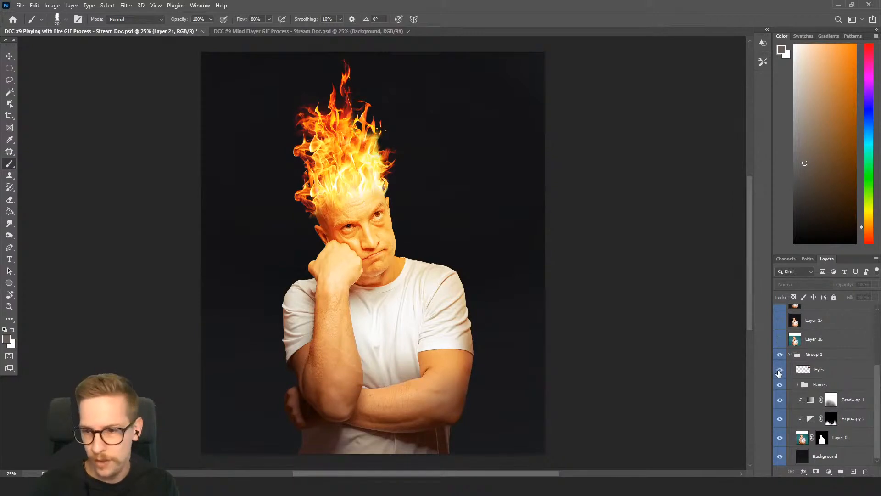
Stamp the finished composite from Group 1 into a merged layer and place it above Layer 21
{"action": "scroll", "coordinate": [821, 391], "scroll_direction": "up", "scroll_amount": 3}
{"action": "left_click", "coordinate": [822, 412]}
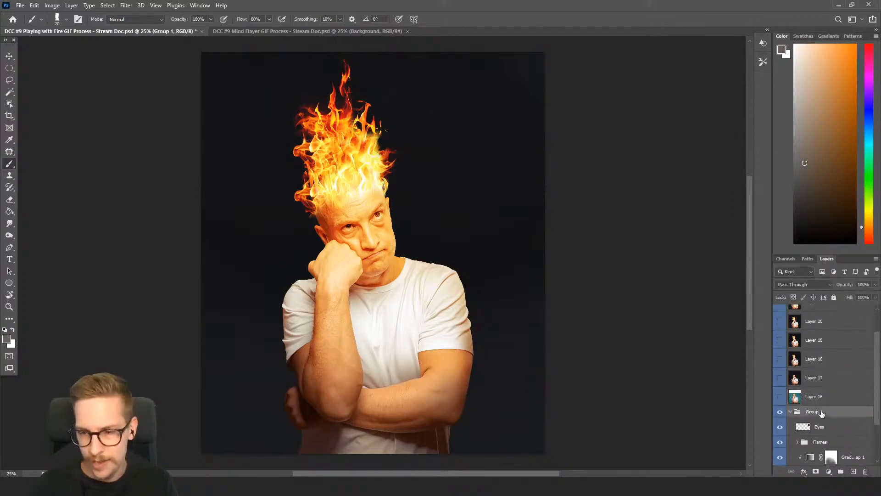
{"action": "key", "text": "ctrl+shift+alt+e"}
{"action": "left_click_drag", "start_coordinate": [822, 416], "coordinate": [819, 329]}
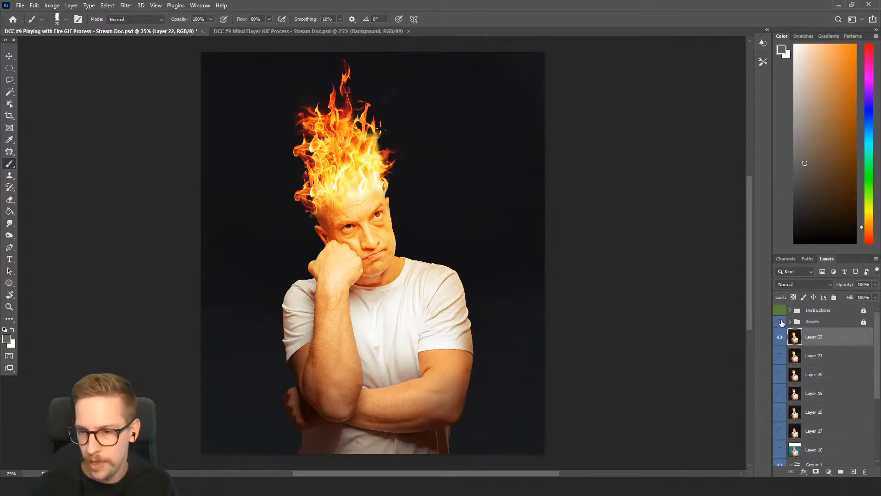
Unlock the Instructions and Assets groups and delete both of them
{"action": "left_click", "coordinate": [830, 312]}
{"action": "left_click", "coordinate": [828, 325], "text": "shift"}
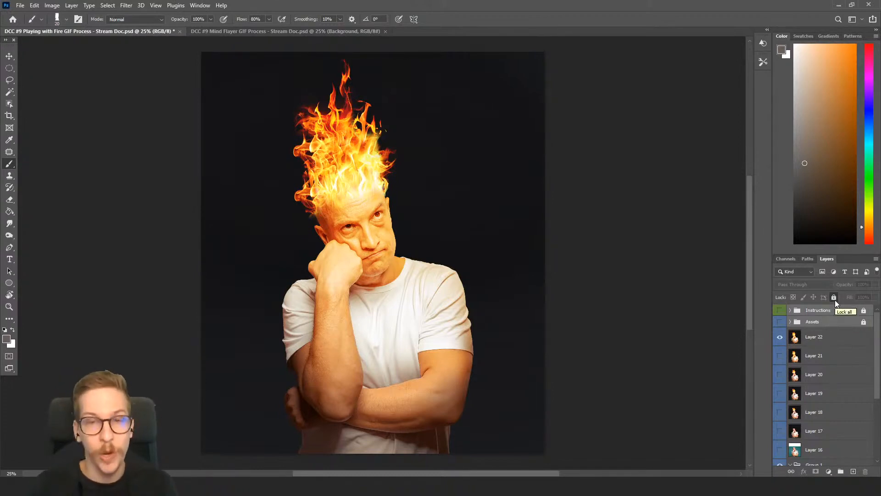
{"action": "left_click", "coordinate": [832, 298]}
{"action": "left_click", "coordinate": [833, 313]}
{"action": "left_click", "coordinate": [829, 326], "text": "shift"}
{"action": "key", "text": "Delete"}
Delete Group 1 together with all its layers down to Background, keeping only the merged stage layers
{"action": "scroll", "coordinate": [828, 348], "scroll_direction": "down", "scroll_amount": 2}
{"action": "scroll", "coordinate": [828, 349], "scroll_direction": "down", "scroll_amount": 1}
{"action": "left_click", "coordinate": [821, 358]}
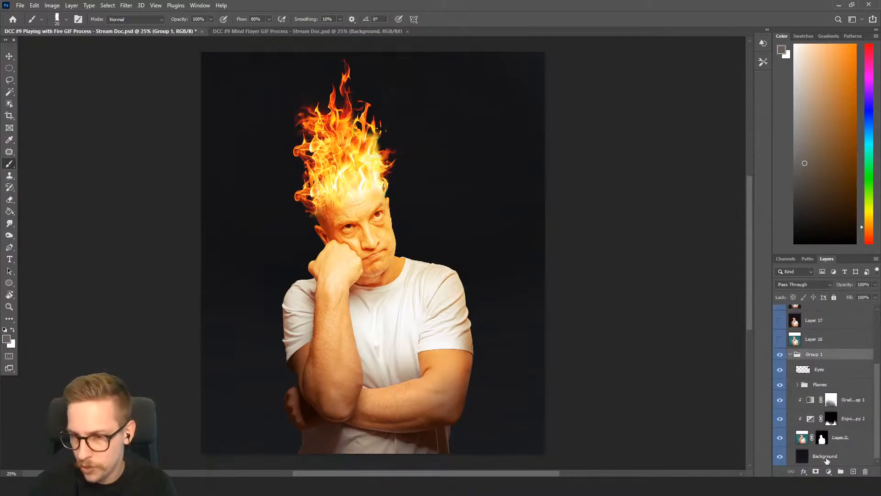
{"action": "left_click", "coordinate": [826, 459], "text": "shift"}
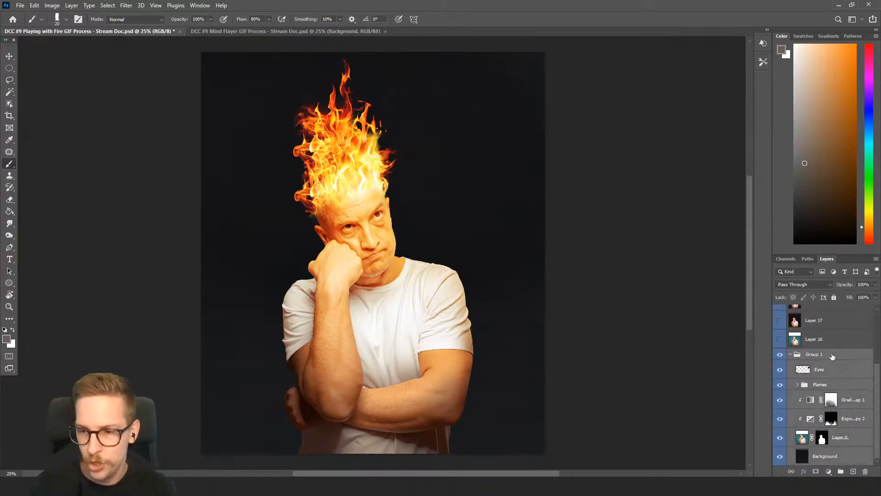
{"action": "key", "text": "Delete"}
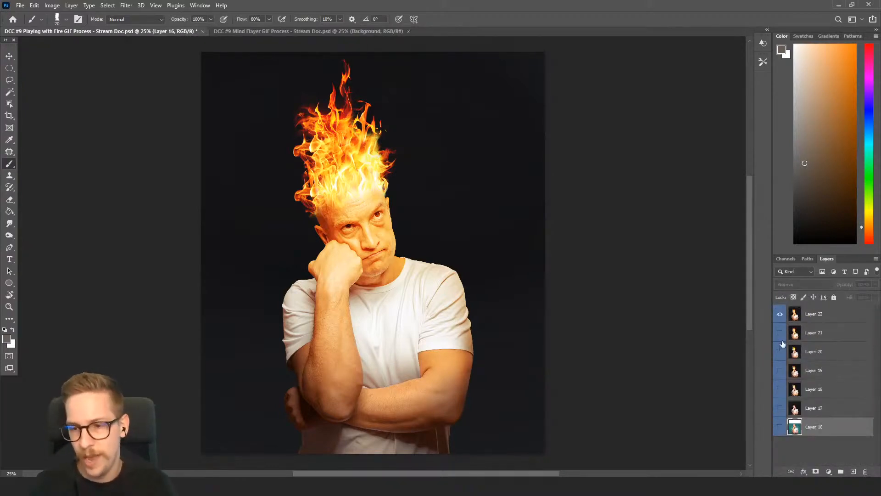
Make merged Layers 16 to 21 visible and toggle Layer 22 to compare it with the stage below, leaving it shown
{"action": "left_click_drag", "start_coordinate": [781, 332], "coordinate": [782, 430]}
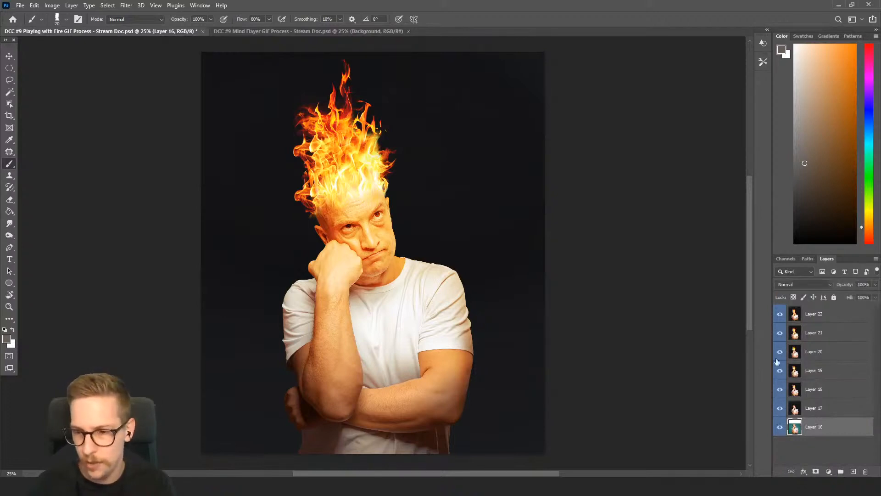
{"action": "left_click", "coordinate": [780, 316]}
{"action": "left_click", "coordinate": [780, 319]}
{"action": "left_click", "coordinate": [781, 319]}
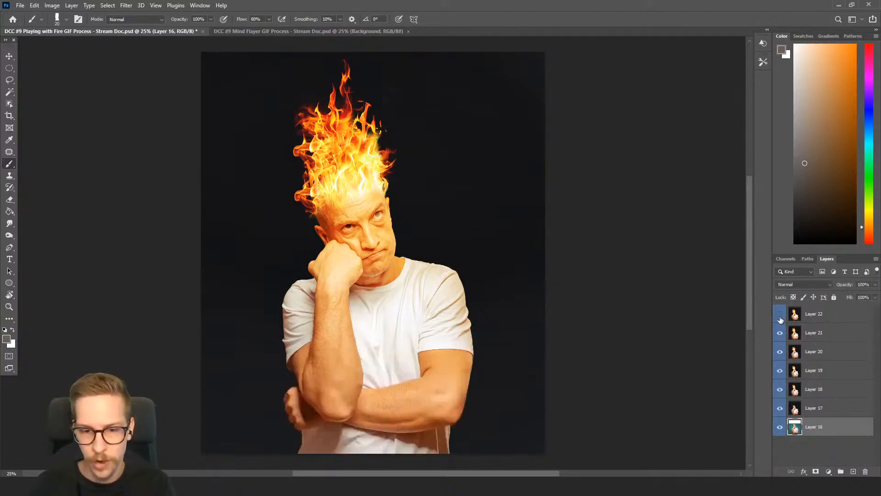
{"action": "mouse_move", "coordinate": [780, 319]}
{"action": "left_mouse_down"}
{"action": "mouse_move", "coordinate": [782, 417]}
{"action": "mouse_move", "coordinate": [780, 315]}
{"action": "left_mouse_up"}
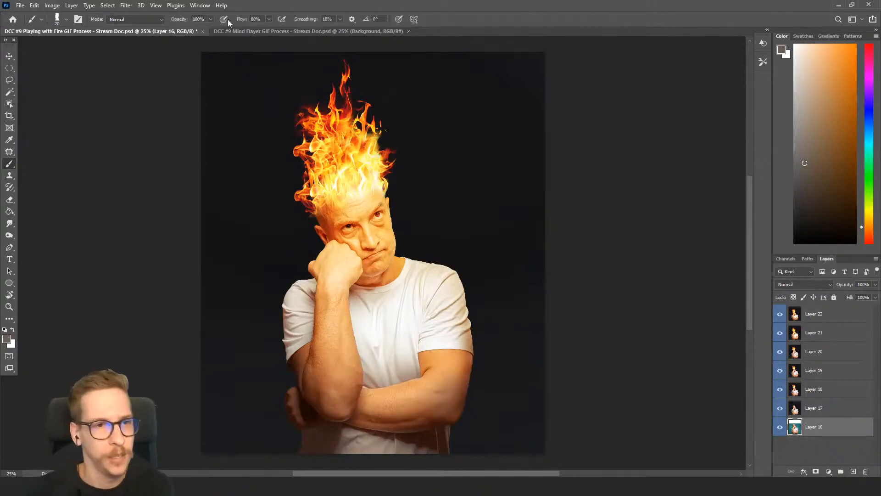
Create a frame animation in the Timeline and make its frames from the merged layers
{"action": "left_click", "coordinate": [199, 6]}
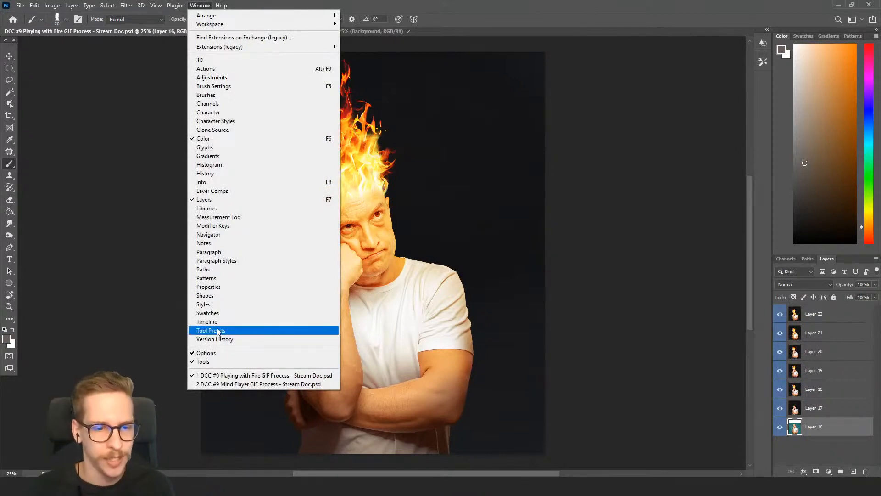
{"action": "left_click", "coordinate": [207, 321]}
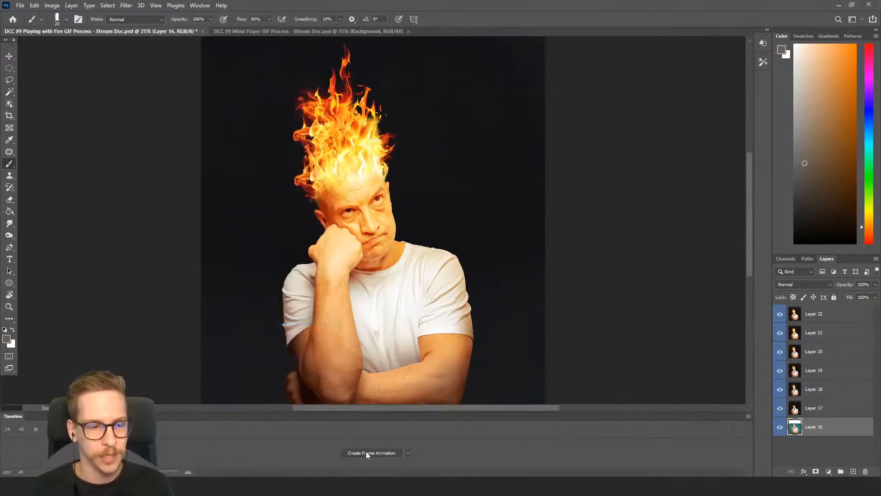
{"action": "left_click", "coordinate": [408, 454]}
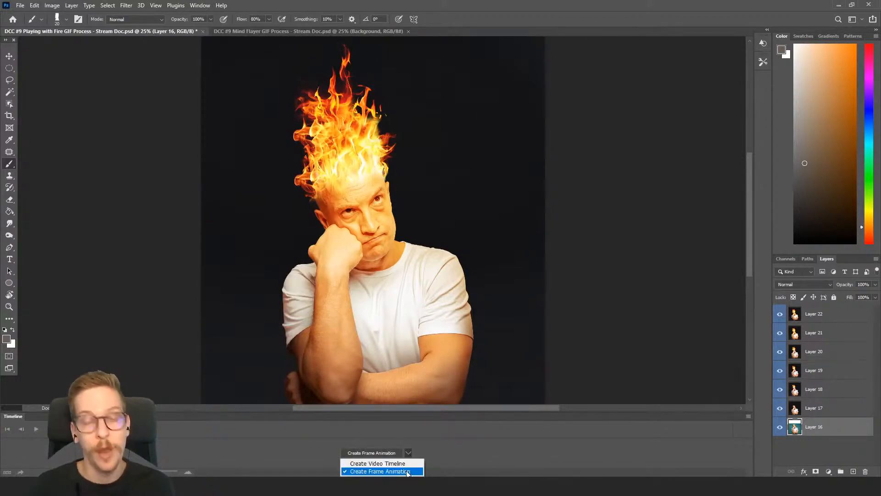
{"action": "left_click", "coordinate": [408, 471]}
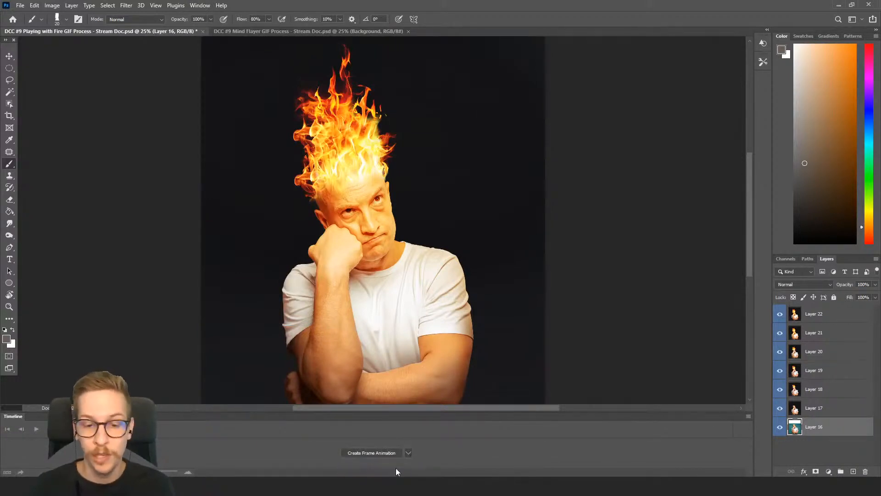
{"action": "left_click", "coordinate": [374, 453]}
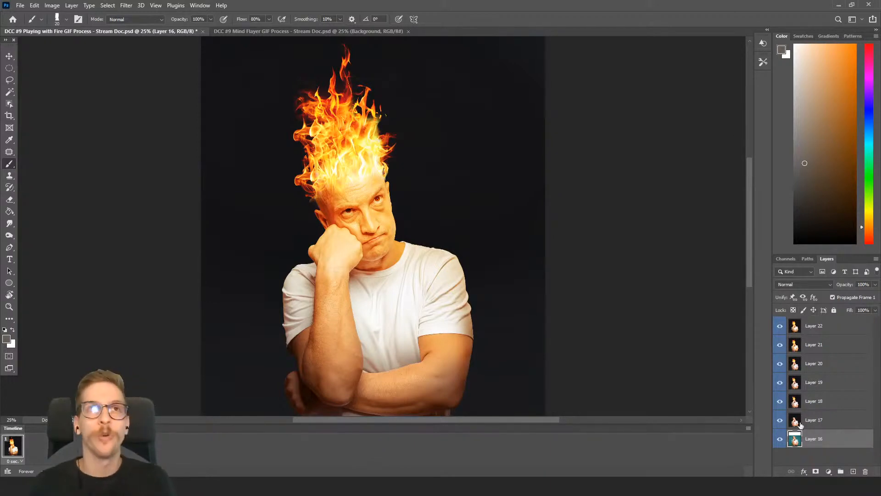
{"action": "left_click", "coordinate": [748, 428]}
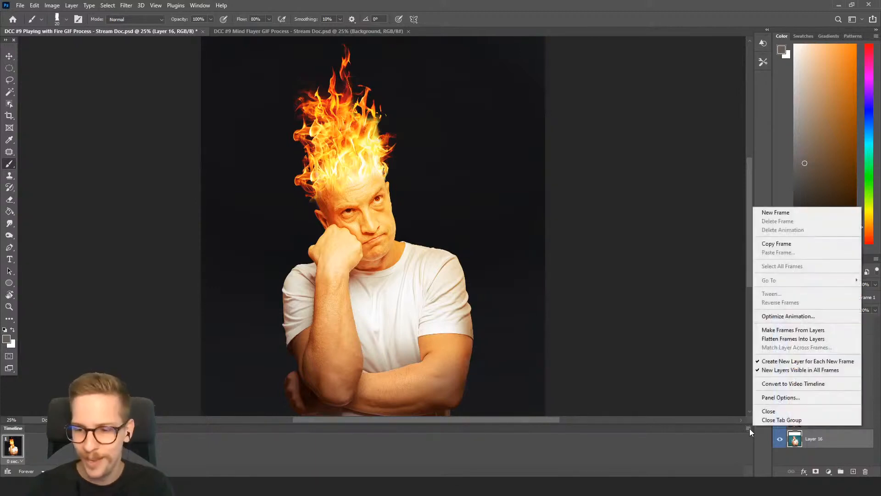
{"action": "left_click", "coordinate": [794, 330]}
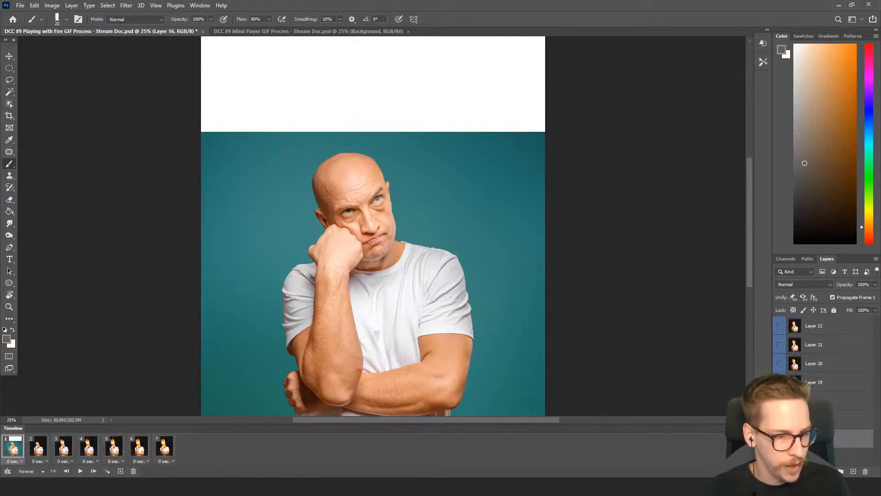
Set the animation to loop Forever and play it through as a preview
{"action": "left_click", "coordinate": [30, 470]}
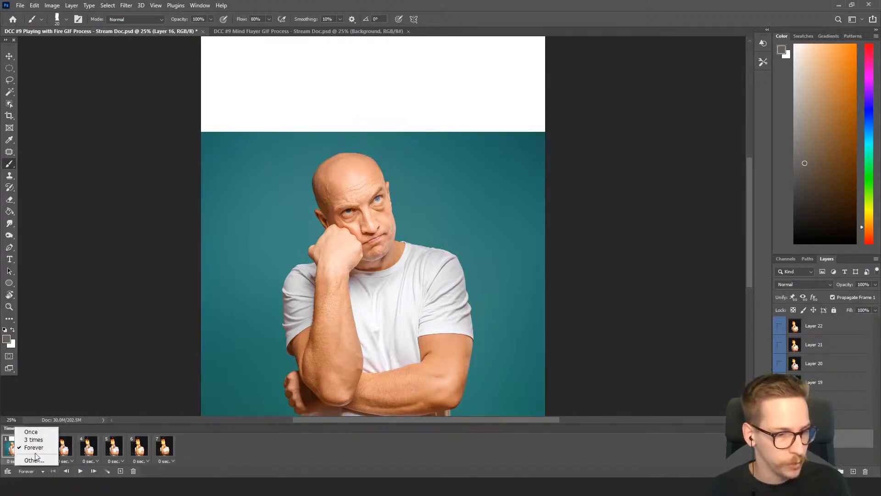
{"action": "left_click", "coordinate": [34, 447]}
{"action": "left_click", "coordinate": [80, 471]}
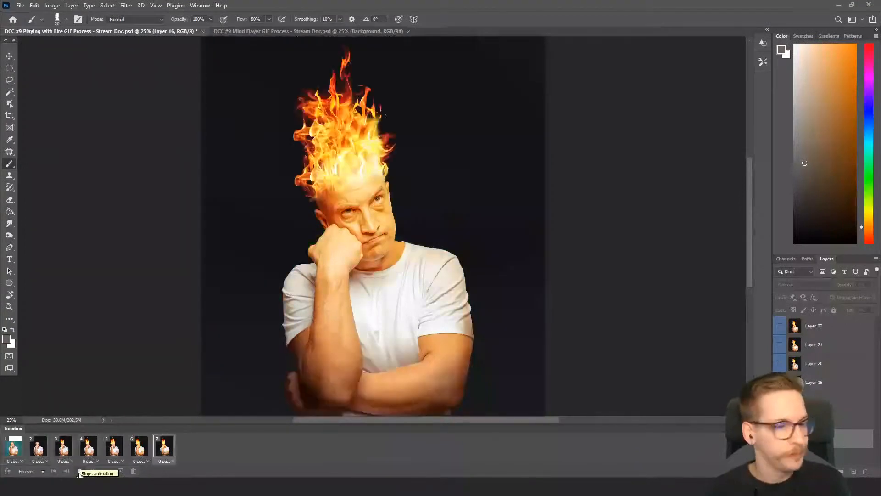
{"action": "left_click", "coordinate": [80, 470]}
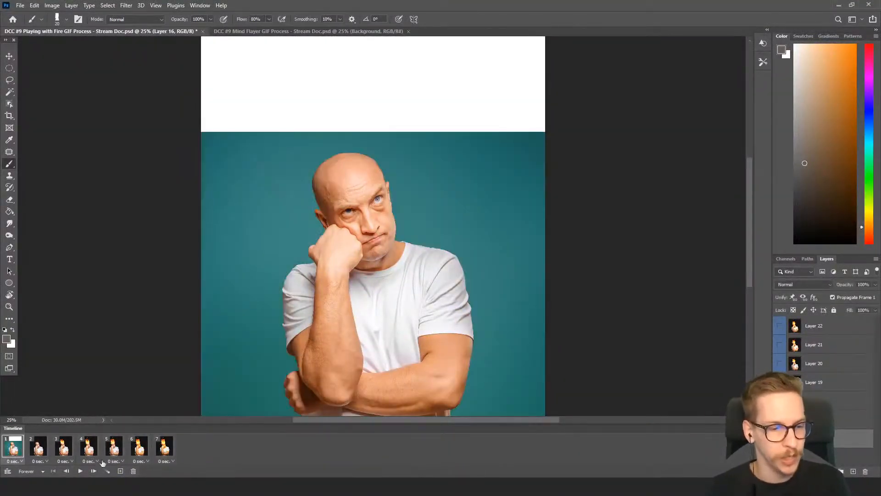
Set the delay of all seven frames to 1.0 second and play the animation
{"action": "left_click", "coordinate": [168, 451], "text": "shift"}
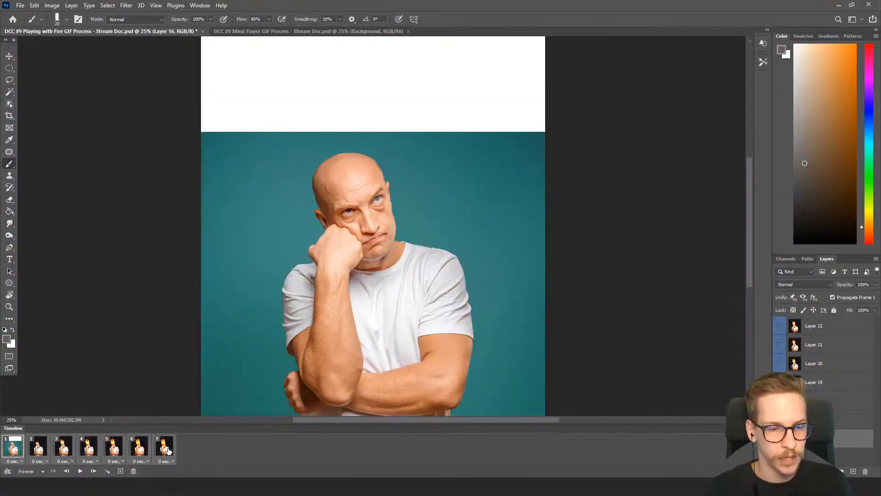
{"action": "left_click", "coordinate": [20, 462]}
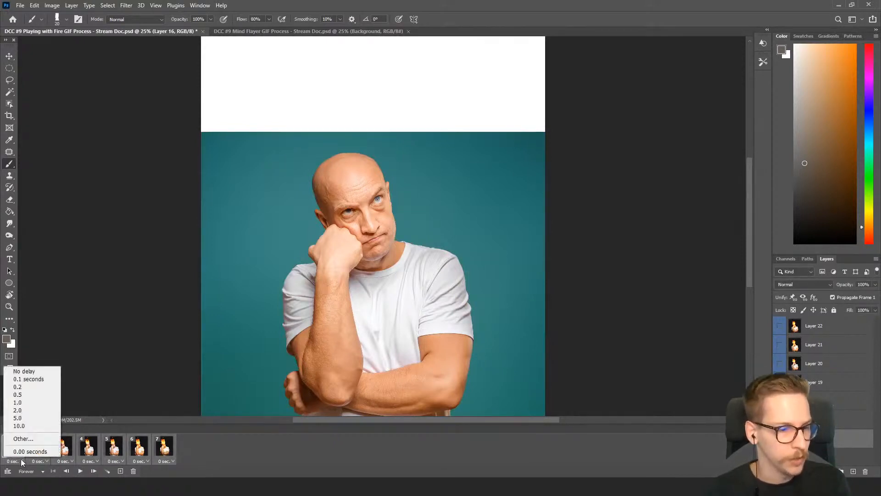
{"action": "left_click", "coordinate": [27, 404]}
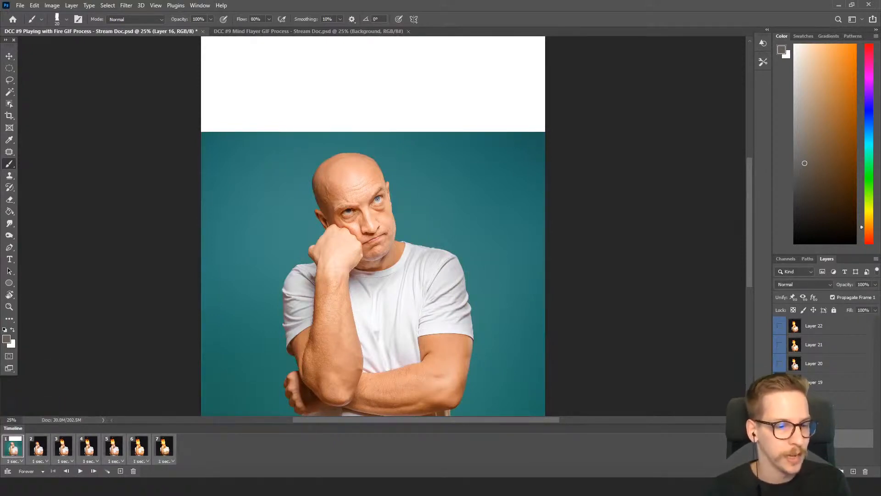
{"action": "left_click", "coordinate": [79, 471]}
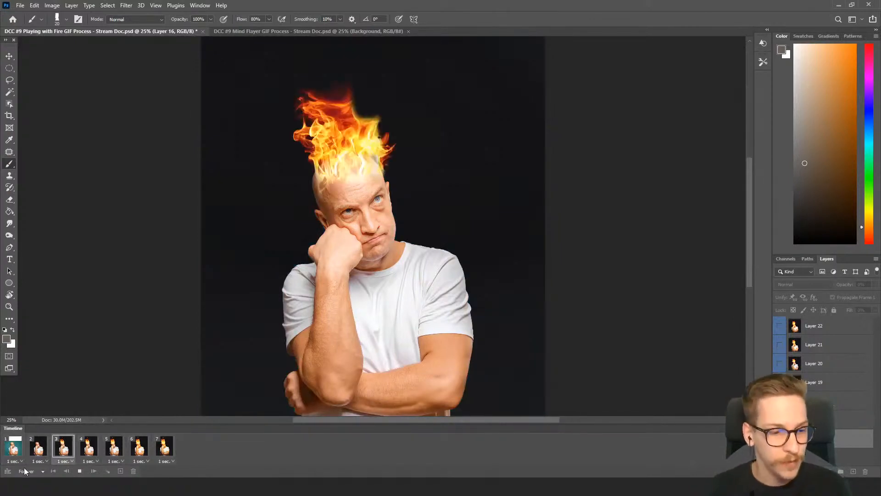
Try a delay of 1.5 seconds on all seven frames and preview the playback
{"action": "left_click", "coordinate": [16, 451]}
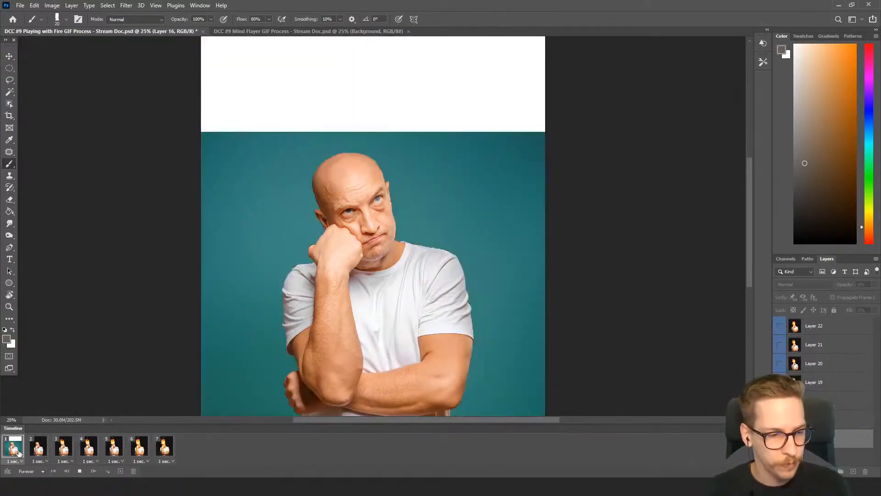
{"action": "left_click", "coordinate": [163, 453], "text": "shift"}
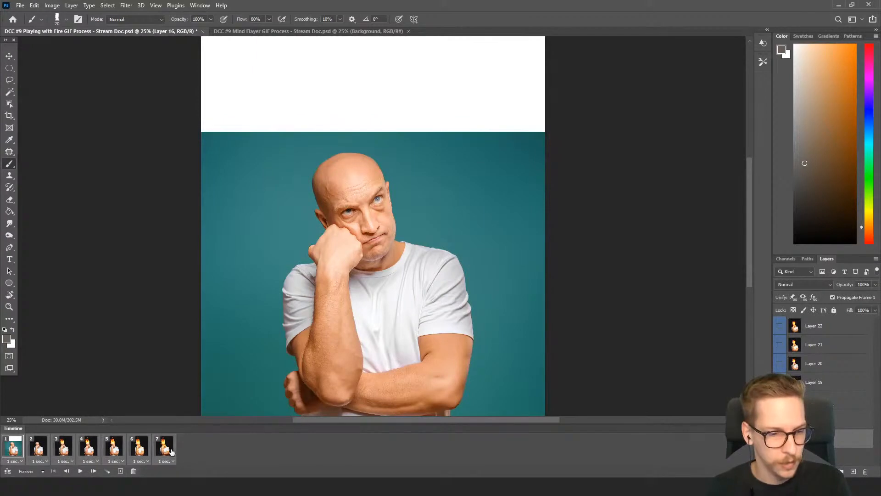
{"action": "left_click", "coordinate": [21, 461]}
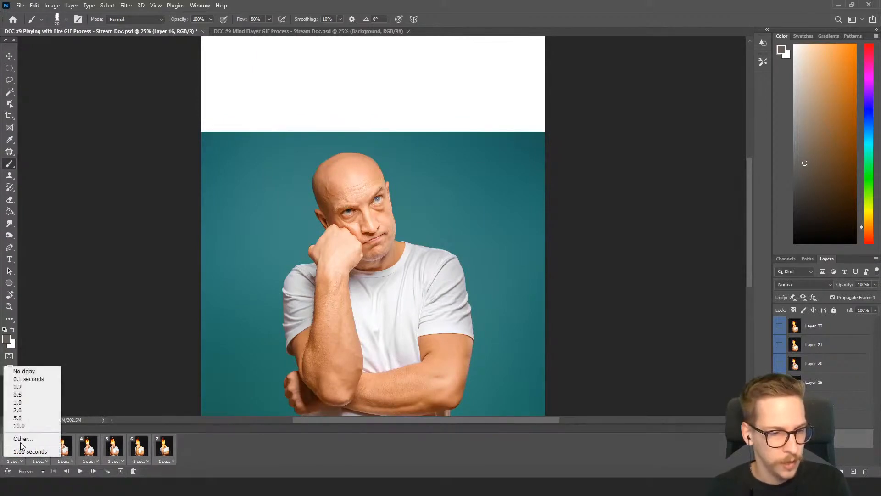
{"action": "left_click", "coordinate": [22, 439]}
{"action": "type", "text": "1.5"}
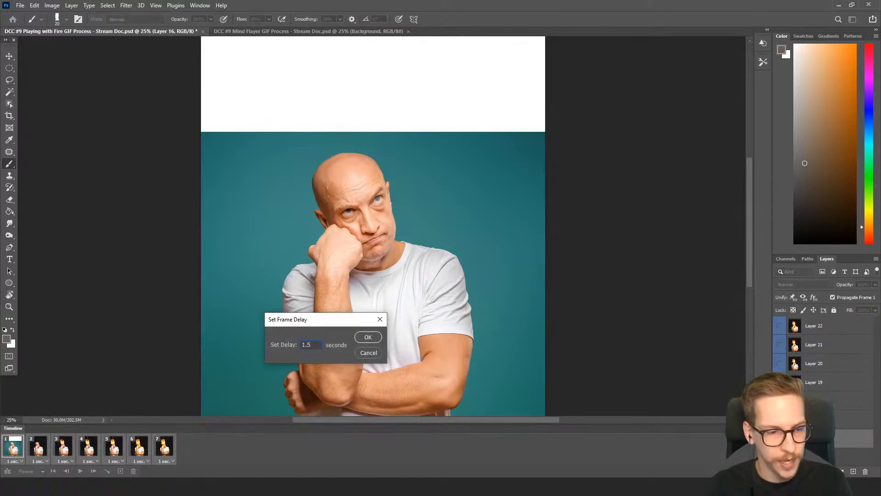
{"action": "key", "text": "Return"}
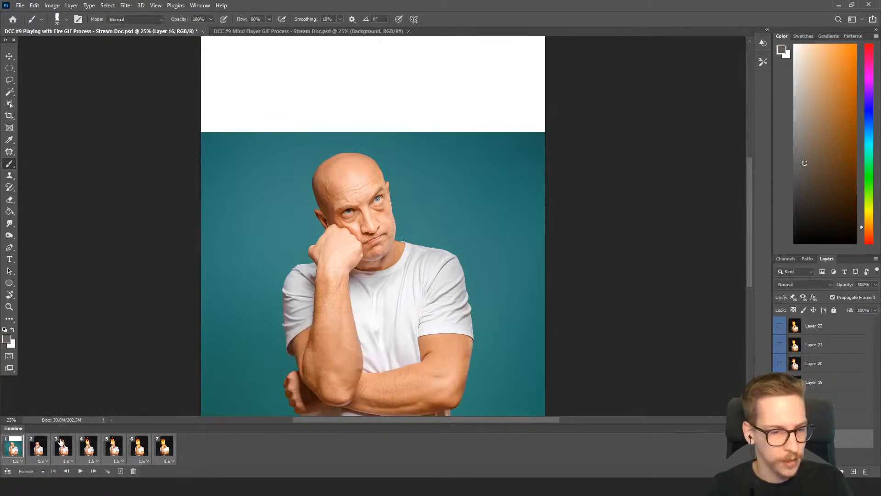
{"action": "left_click", "coordinate": [79, 471]}
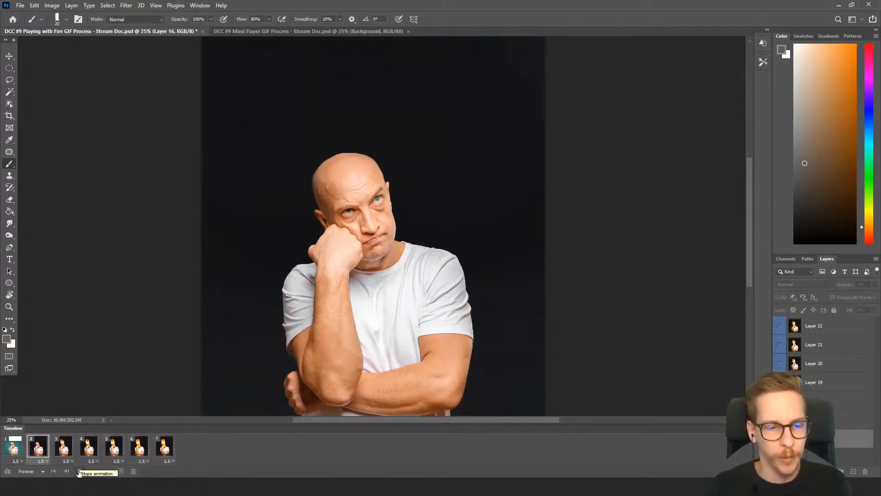
{"action": "left_click", "coordinate": [79, 472]}
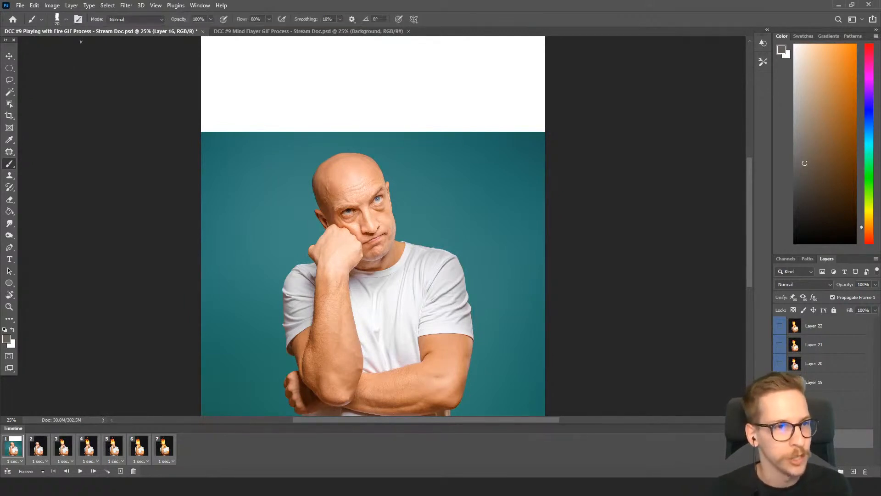
Start the legacy Save for Web export of the GIF and leave its colors at 256
{"action": "left_click", "coordinate": [21, 6]}
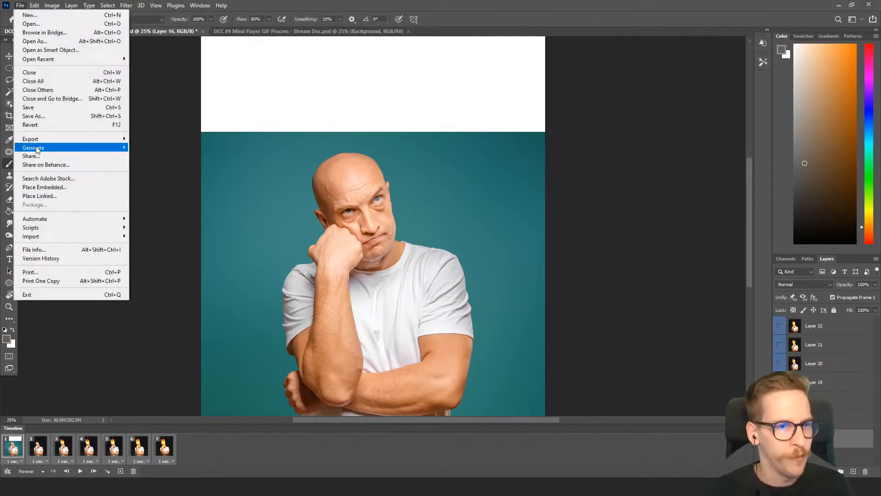
{"action": "mouse_move", "coordinate": [57, 140]}
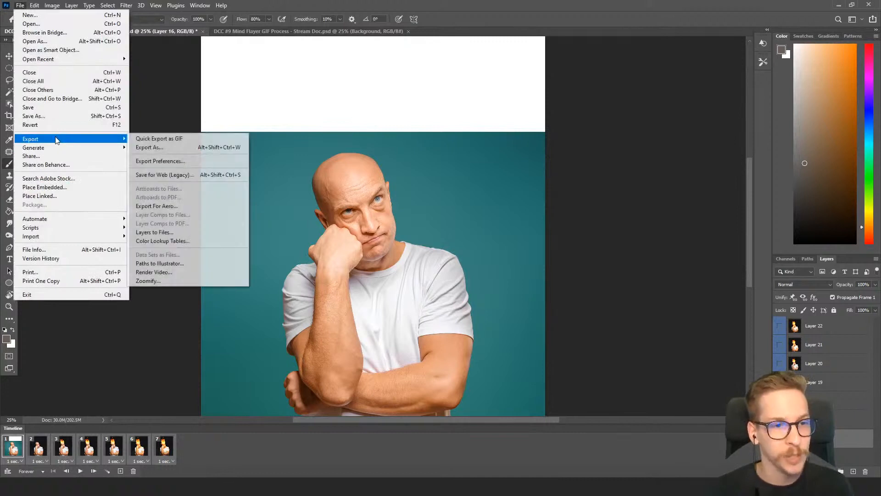
{"action": "left_click", "coordinate": [184, 176]}
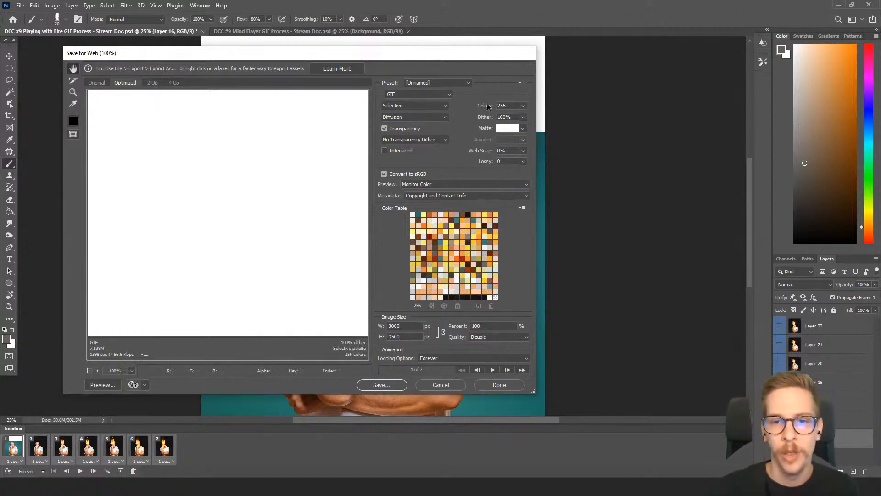
{"action": "left_click", "coordinate": [523, 106]}
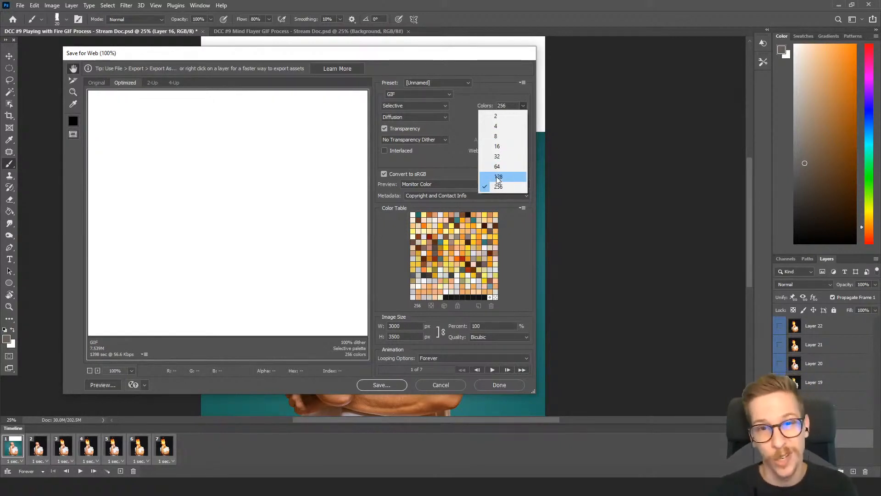
{"action": "left_click", "coordinate": [457, 114]}
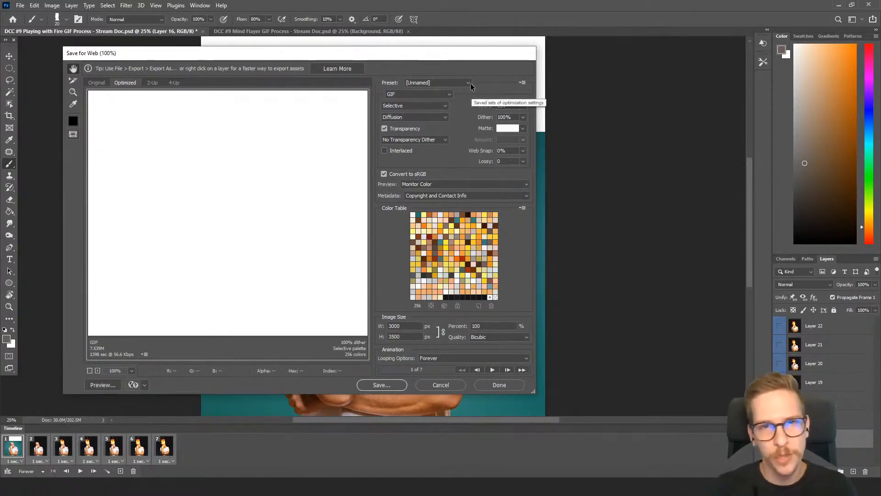
Try a dither of 68% for the GIF and return it to 100%
{"action": "left_click", "coordinate": [523, 117]}
{"action": "left_click_drag", "start_coordinate": [521, 129], "coordinate": [509, 129]}
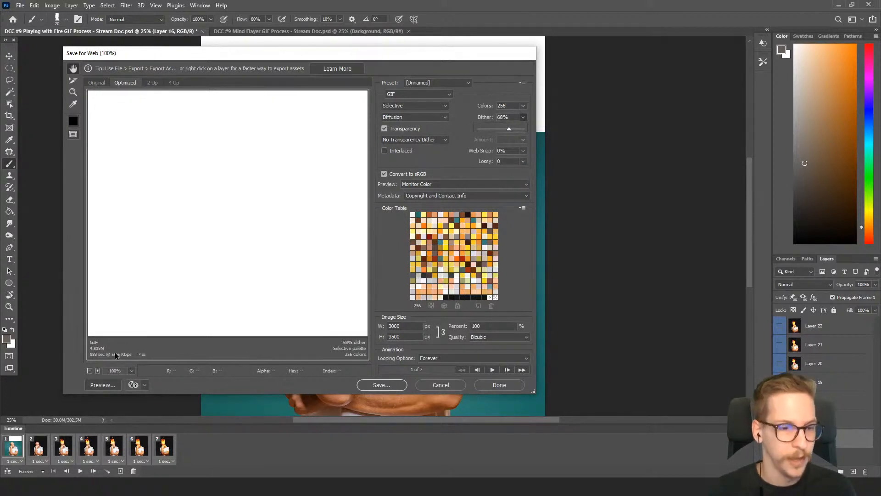
{"action": "left_click", "coordinate": [527, 132]}
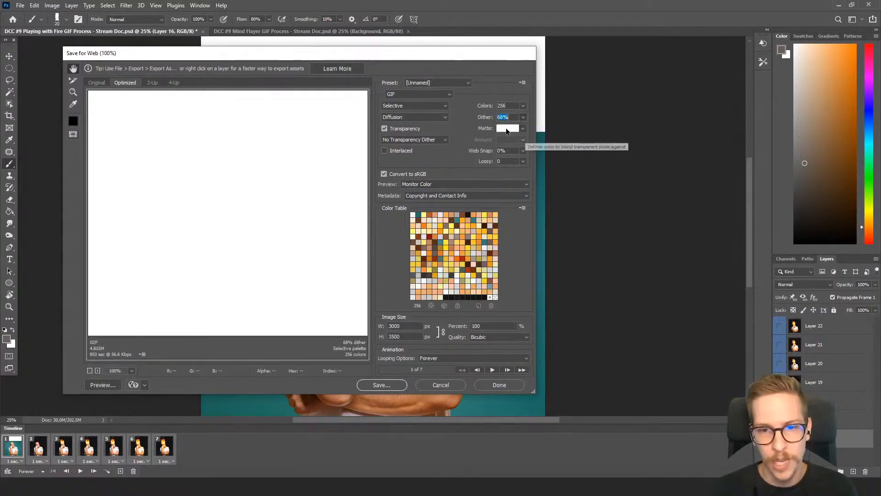
{"action": "left_click", "coordinate": [523, 118]}
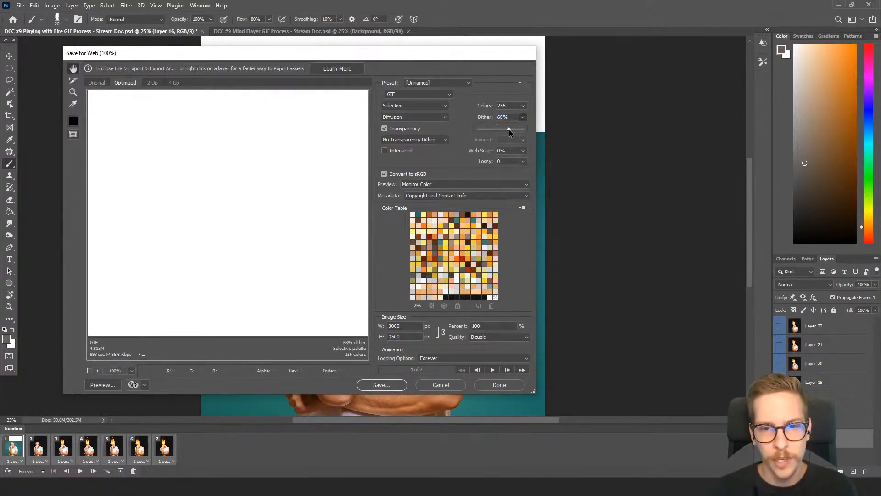
{"action": "left_click", "coordinate": [464, 59]}
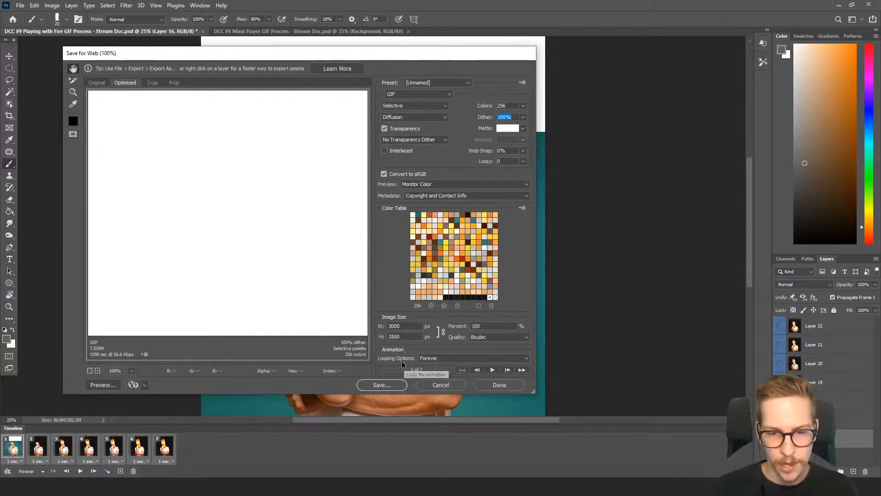
Save the optimized GIF as "Playing with Fire JIFGIF" in the PS DCC #2 September 20-October 1 folder
{"action": "left_click", "coordinate": [384, 384]}
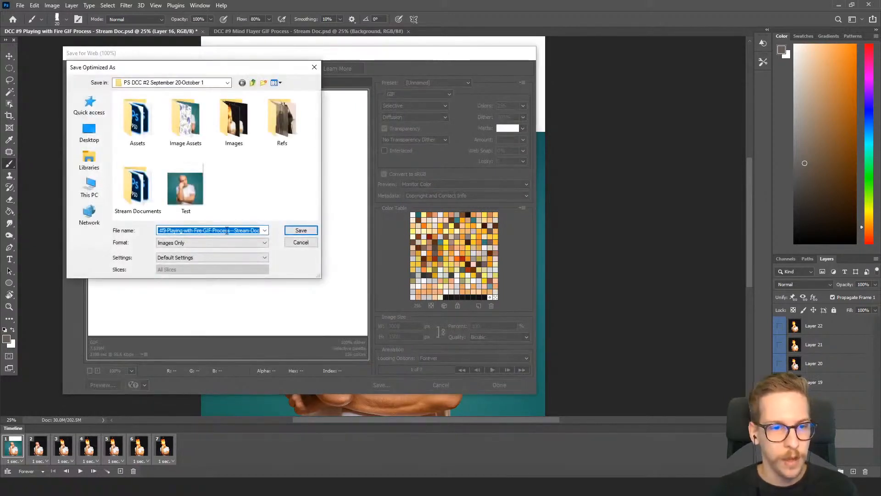
{"action": "type", "text": "Playing with Fire"}
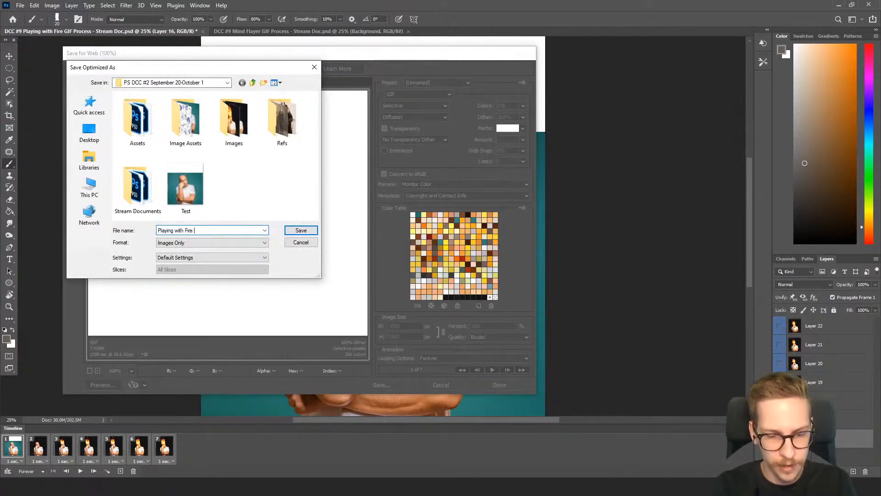
{"action": "type", "text": " JIFGI"}
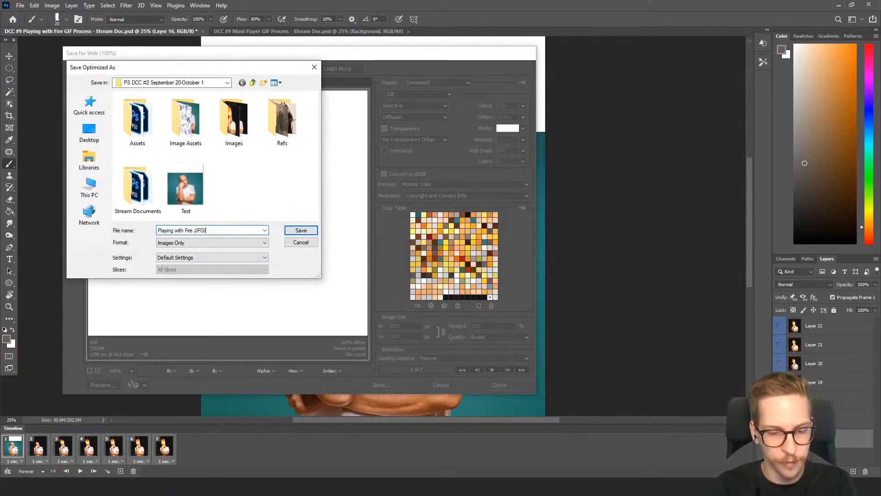
{"action": "type", "text": "F"}
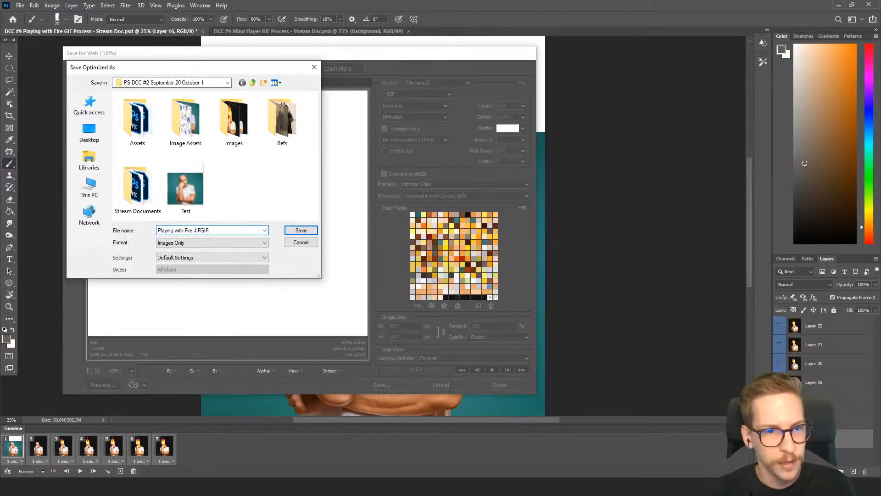
{"action": "left_click", "coordinate": [311, 230]}
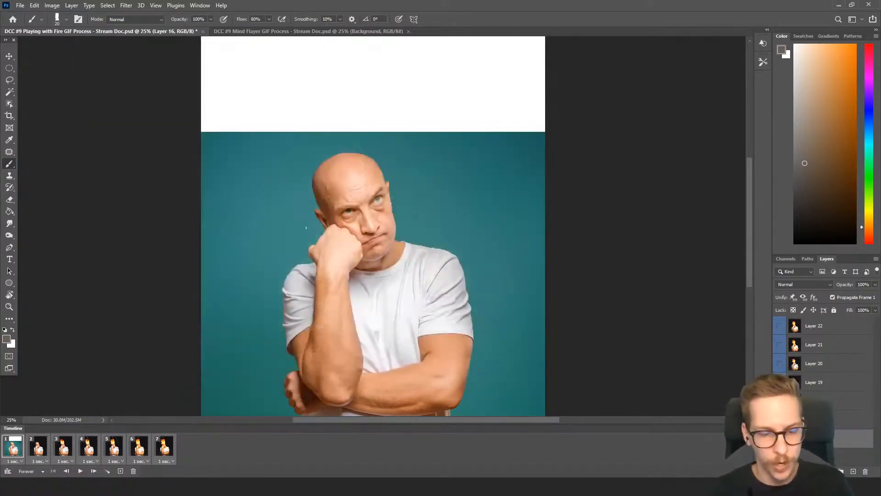
Check the Playing with Fire document's Image Size settings and review the exported Playing-with-Fire-JIFGIF in the Photos viewer
{"action": "key", "text": "ctrl+0"}
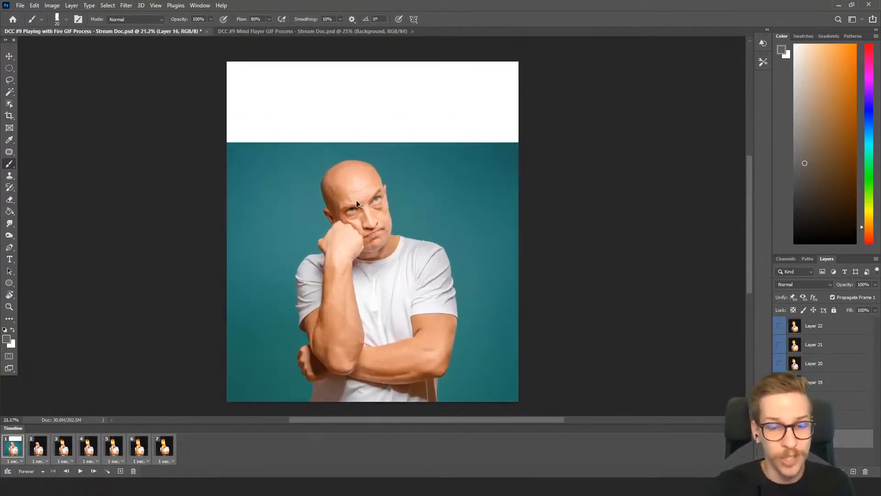
{"action": "key", "text": "ctrl+alt+i"}
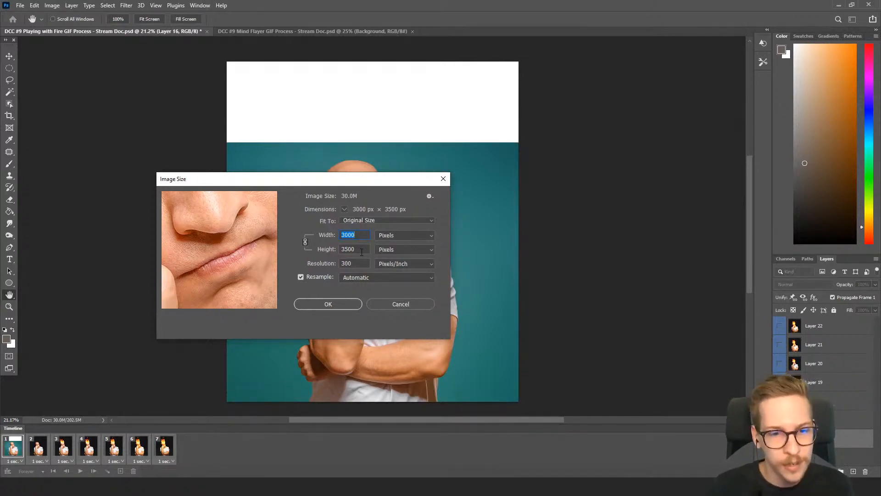
{"action": "left_click", "coordinate": [389, 303]}
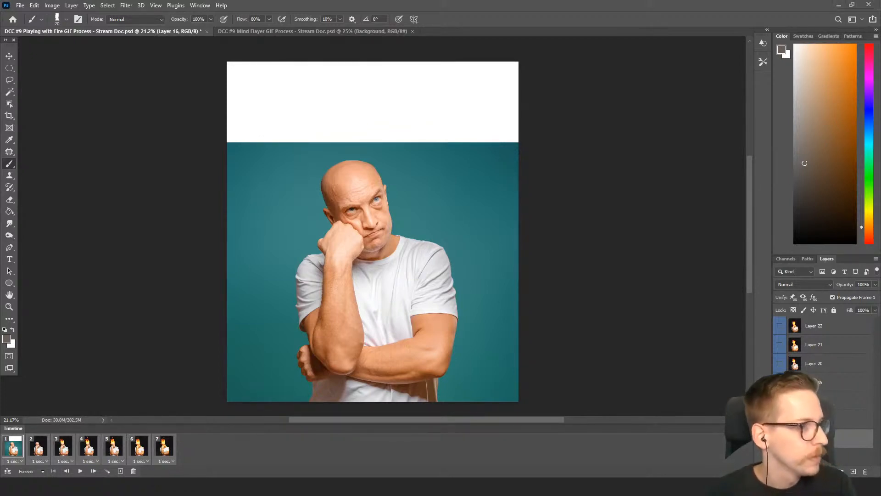
{"action": "left_click_drag", "start_coordinate": [313, 66], "coordinate": [412, 18]}
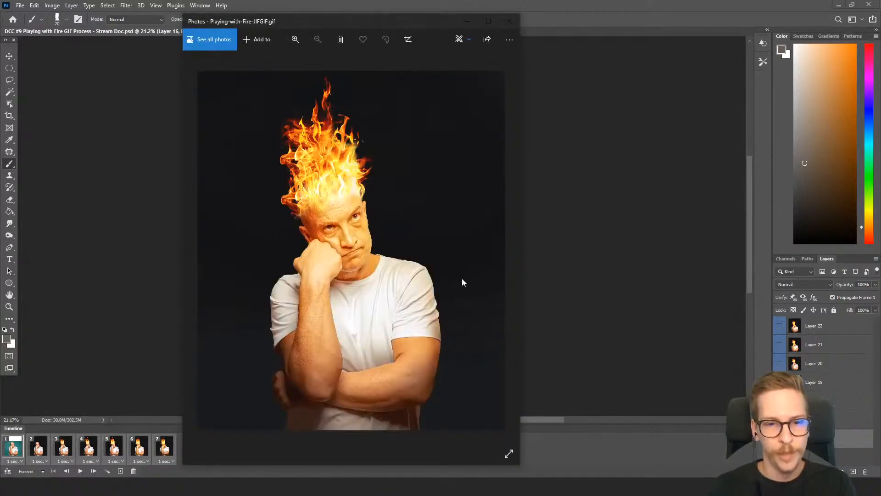
{"action": "left_click", "coordinate": [510, 23]}
Switch to the DCC #9 Mind Flayer GIF Process document and expand the Mind Flayer Bard group
{"action": "left_click", "coordinate": [280, 30]}
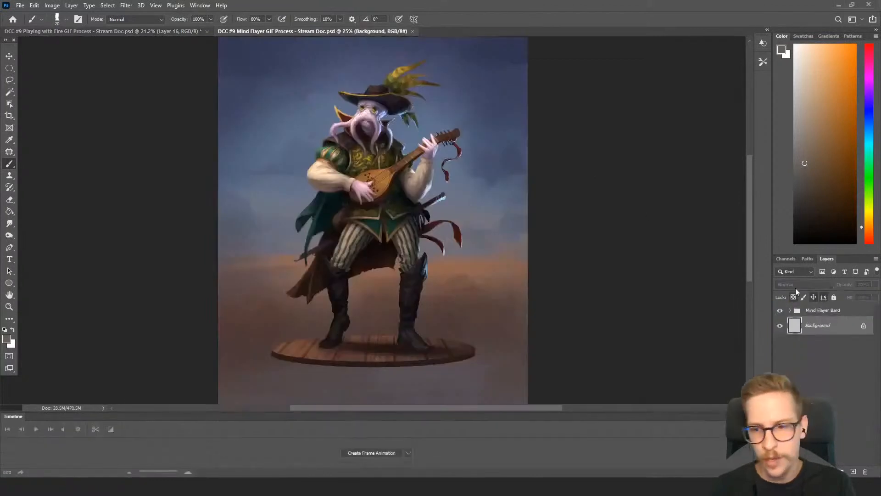
{"action": "left_click", "coordinate": [828, 335]}
{"action": "left_click_drag", "start_coordinate": [571, 174], "coordinate": [565, 151]}
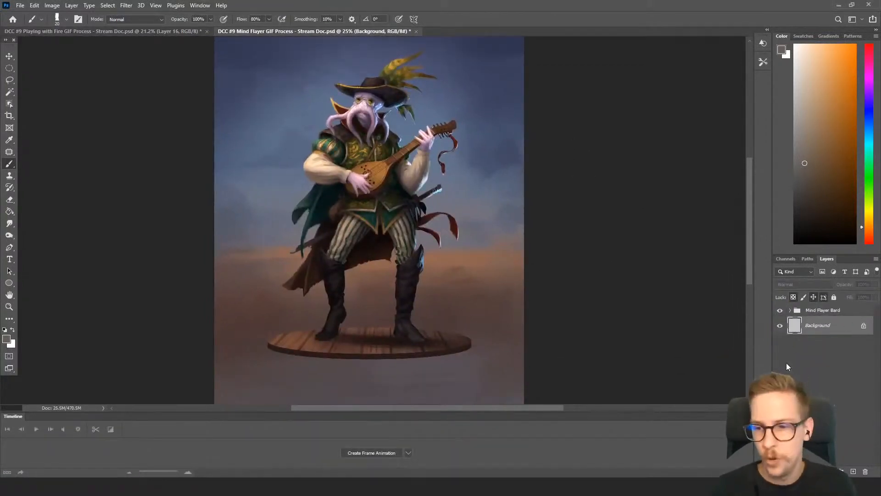
{"action": "left_click", "coordinate": [793, 313]}
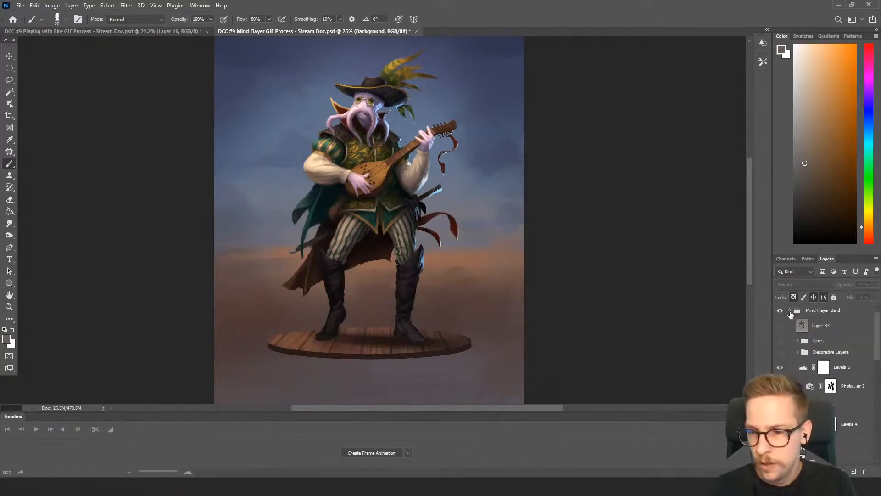
{"action": "scroll", "coordinate": [798, 358], "scroll_direction": "down", "scroll_amount": 3}
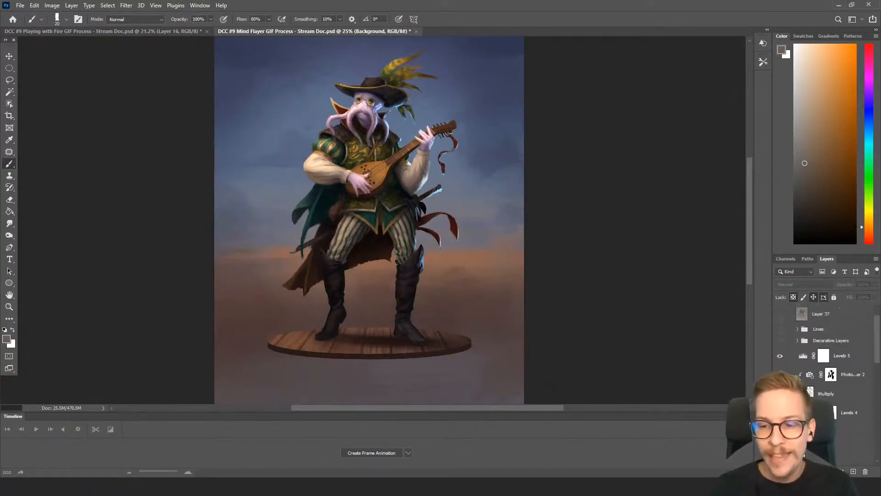
{"action": "scroll", "coordinate": [798, 363], "scroll_direction": "up", "scroll_amount": 3}
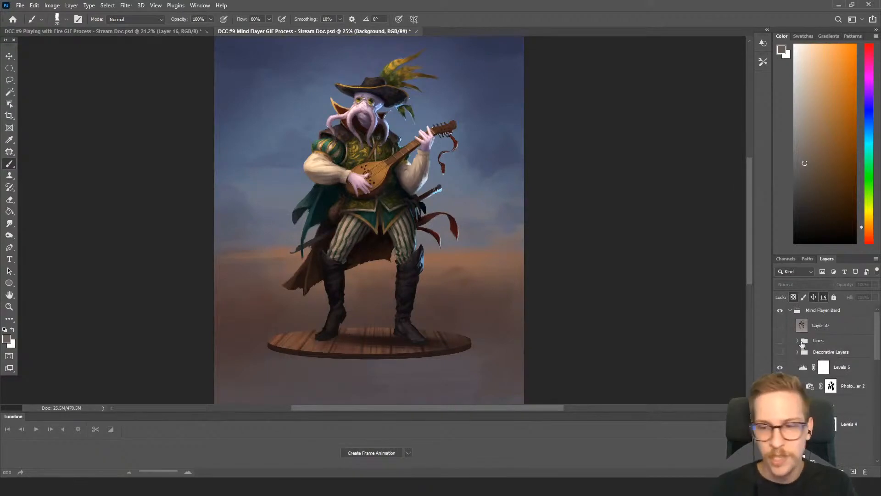
Stamp the finished painting into a new merged layer above the Mind Flayer Bard group and hide that layer
{"action": "left_click", "coordinate": [807, 310]}
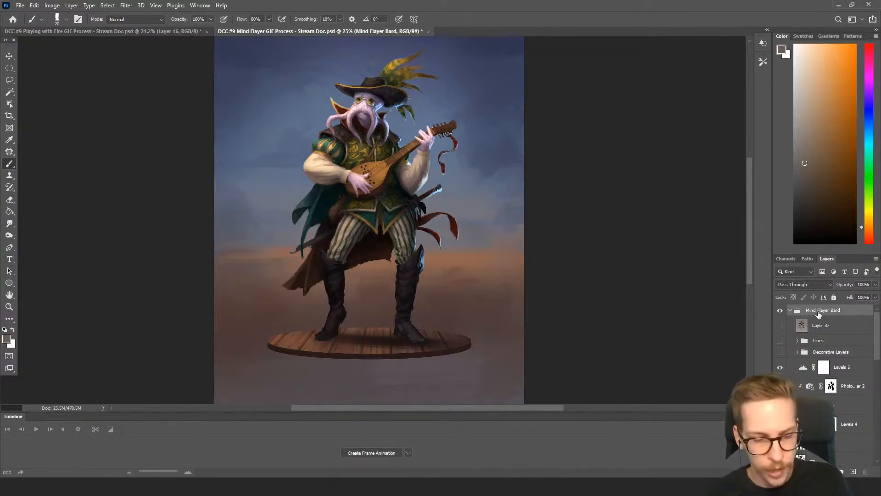
{"action": "key", "text": "ctrl+shift+alt+e"}
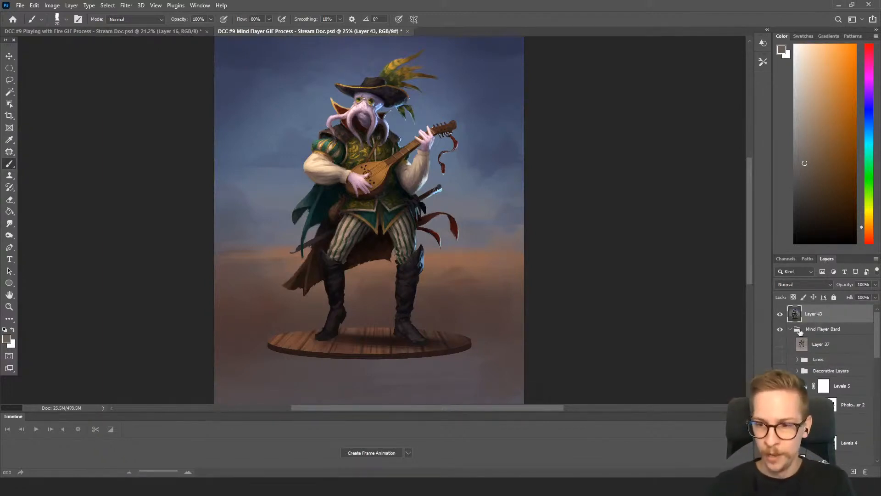
{"action": "left_click", "coordinate": [780, 315]}
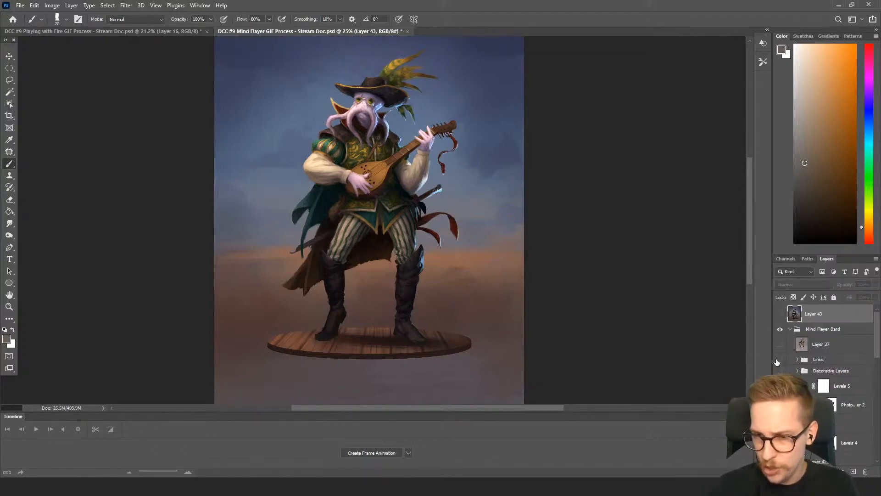
Hide the latest paint and adjustment layers in the Mind Flayer Bard group, leaving the earlier CD layer showing
{"action": "scroll", "coordinate": [787, 368], "scroll_direction": "down", "scroll_amount": 1}
{"action": "scroll", "coordinate": [786, 367], "scroll_direction": "up", "scroll_amount": 1}
{"action": "scroll", "coordinate": [784, 366], "scroll_direction": "down", "scroll_amount": 1}
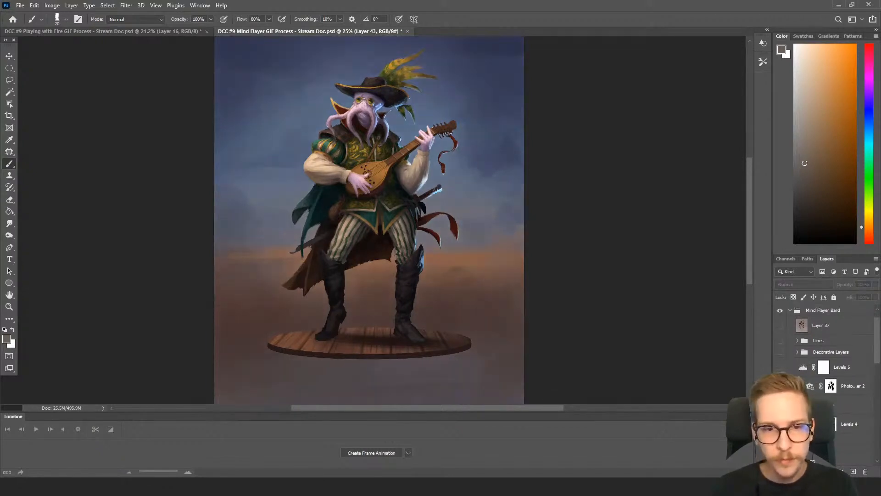
{"action": "scroll", "coordinate": [808, 363], "scroll_direction": "down", "scroll_amount": 3}
{"action": "left_click", "coordinate": [780, 368]}
{"action": "left_click", "coordinate": [781, 387]}
{"action": "left_click", "coordinate": [781, 367]}
Compare the merged final layer with the earlier CD stage by toggling the merged layer's visibility
{"action": "scroll", "coordinate": [798, 358], "scroll_direction": "up", "scroll_amount": 3}
{"action": "scroll", "coordinate": [799, 358], "scroll_direction": "down", "scroll_amount": 3}
{"action": "scroll", "coordinate": [799, 360], "scroll_direction": "up", "scroll_amount": 4}
{"action": "left_click", "coordinate": [779, 315]}
{"action": "left_click", "coordinate": [780, 315]}
{"action": "left_click", "coordinate": [780, 315]}
{"action": "left_click", "coordinate": [779, 315]}
{"action": "left_click", "coordinate": [779, 315]}
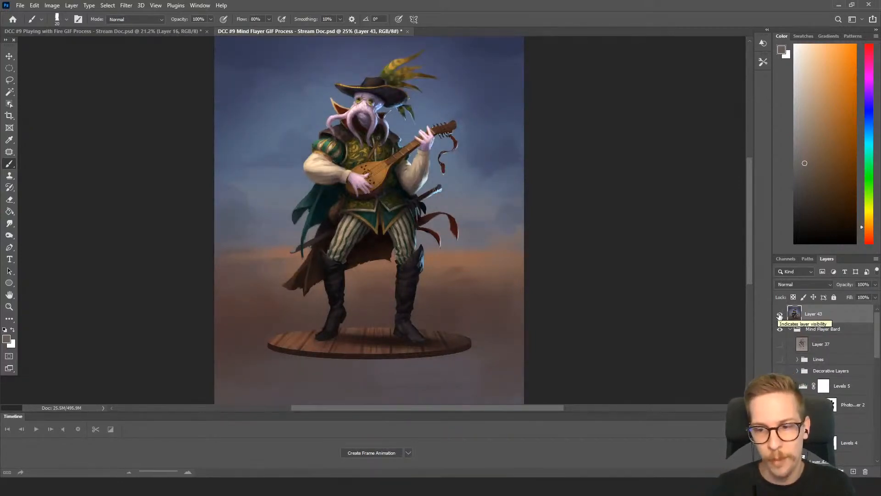
{"action": "left_click", "coordinate": [779, 315]}
{"action": "left_click", "coordinate": [780, 314]}
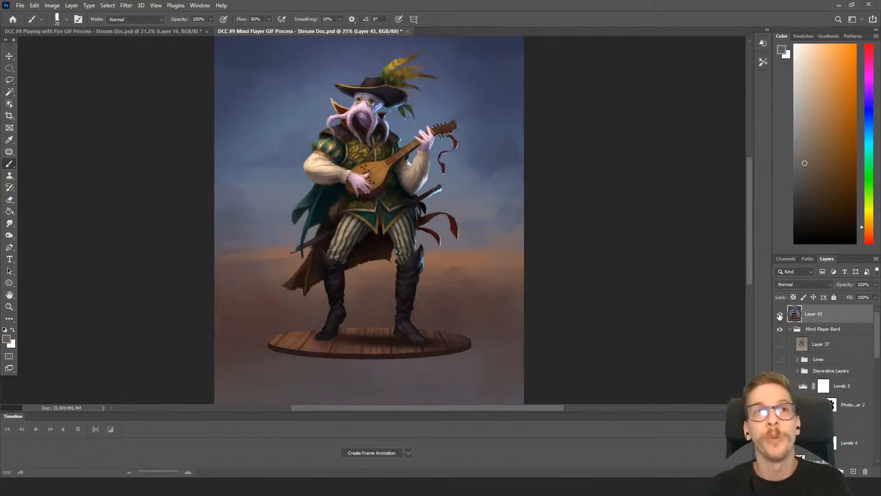
{"action": "left_click", "coordinate": [780, 315]}
{"action": "left_click", "coordinate": [779, 315]}
{"action": "left_click", "coordinate": [779, 315]}
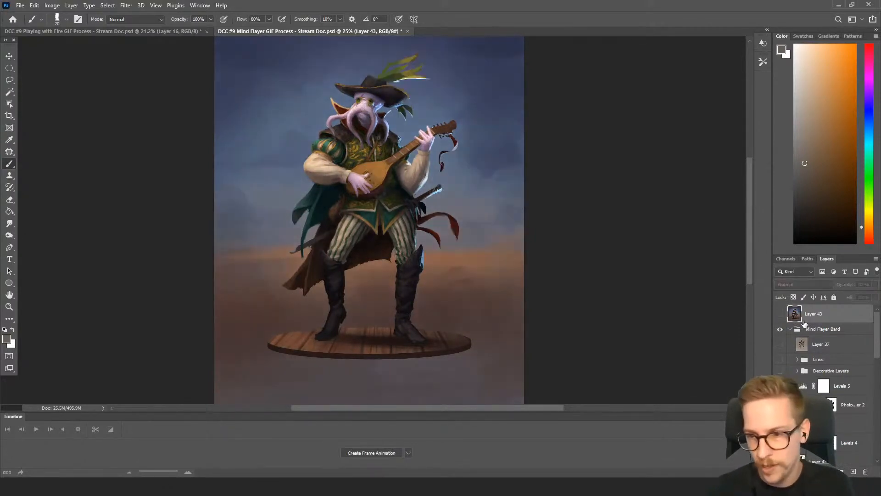
Stamp the CD stage into a new merged layer above the Mind Flayer Bard group, compare it with the final, and hide it
{"action": "left_click", "coordinate": [839, 332]}
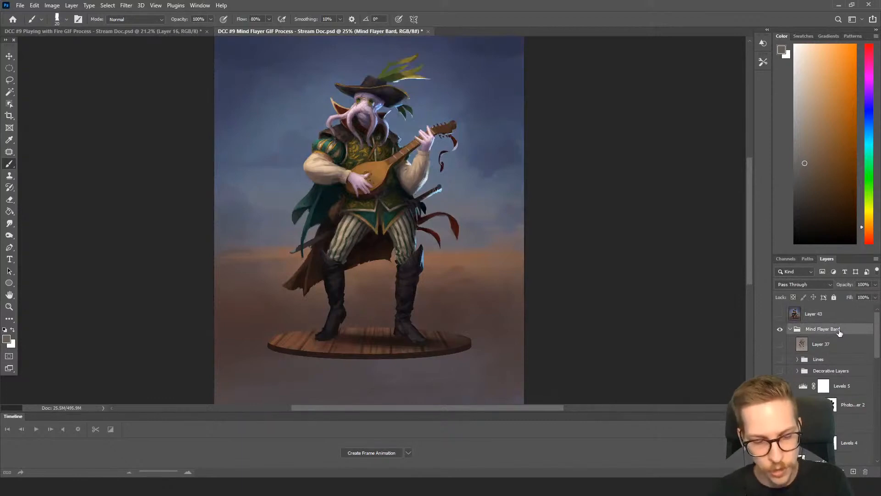
{"action": "key", "text": "ctrl+shift+alt+e"}
{"action": "left_click", "coordinate": [779, 315]}
{"action": "left_click", "coordinate": [783, 320]}
{"action": "left_click", "coordinate": [783, 320]}
{"action": "left_click", "coordinate": [783, 320]}
{"action": "left_click", "coordinate": [783, 319]}
{"action": "left_click", "coordinate": [783, 319]}
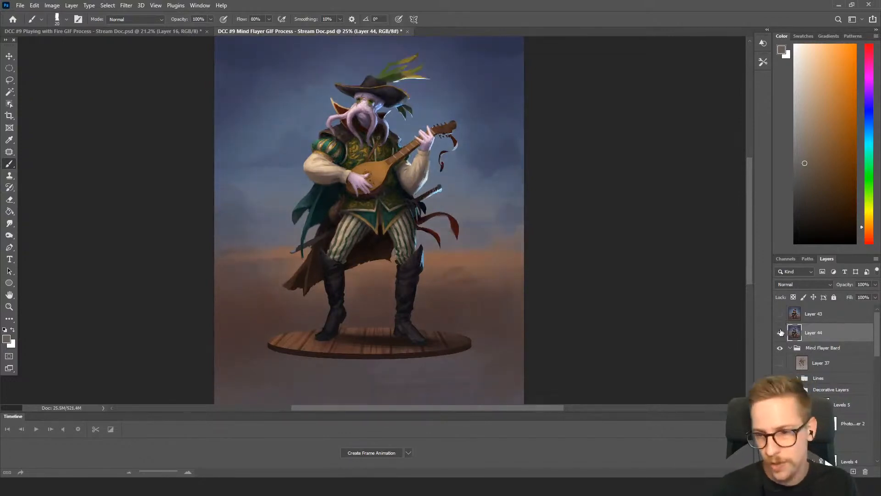
{"action": "left_click", "coordinate": [781, 333]}
Show the Stripes copy layer in place of the CD layer as the next earlier stage
{"action": "scroll", "coordinate": [803, 335], "scroll_direction": "down", "scroll_amount": 4}
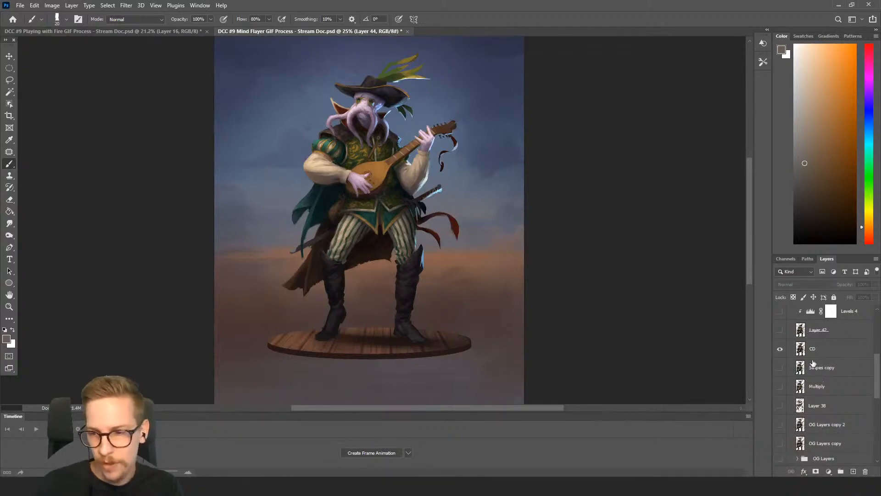
{"action": "scroll", "coordinate": [822, 365], "scroll_direction": "down", "scroll_amount": 1}
{"action": "scroll", "coordinate": [822, 365], "scroll_direction": "up", "scroll_amount": 1}
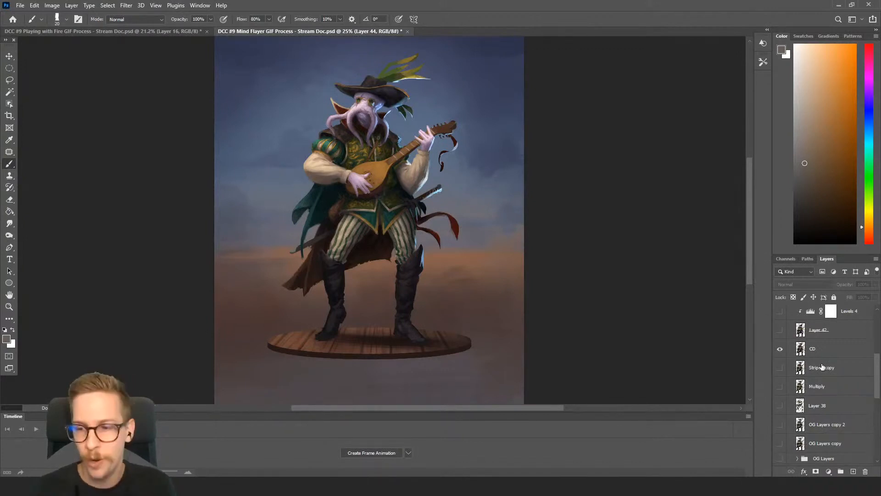
{"action": "left_click", "coordinate": [780, 368]}
{"action": "left_click", "coordinate": [780, 351]}
{"action": "left_click", "coordinate": [779, 351]}
{"action": "left_click", "coordinate": [780, 351]}
{"action": "left_click", "coordinate": [779, 351]}
{"action": "left_click", "coordinate": [780, 351]}
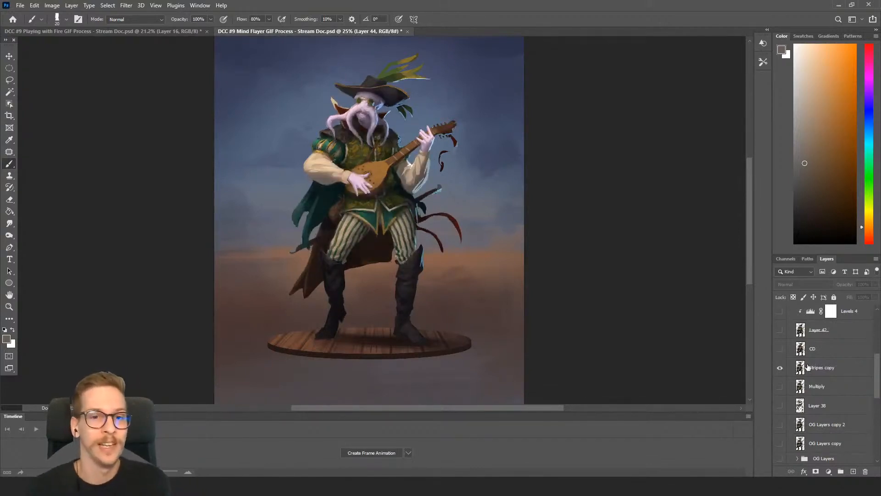
Stamp the Stripes copy stage into a new merged layer above the Mind Flayer Bard group and hide it
{"action": "scroll", "coordinate": [815, 377], "scroll_direction": "up", "scroll_amount": 5}
{"action": "left_click", "coordinate": [819, 349]}
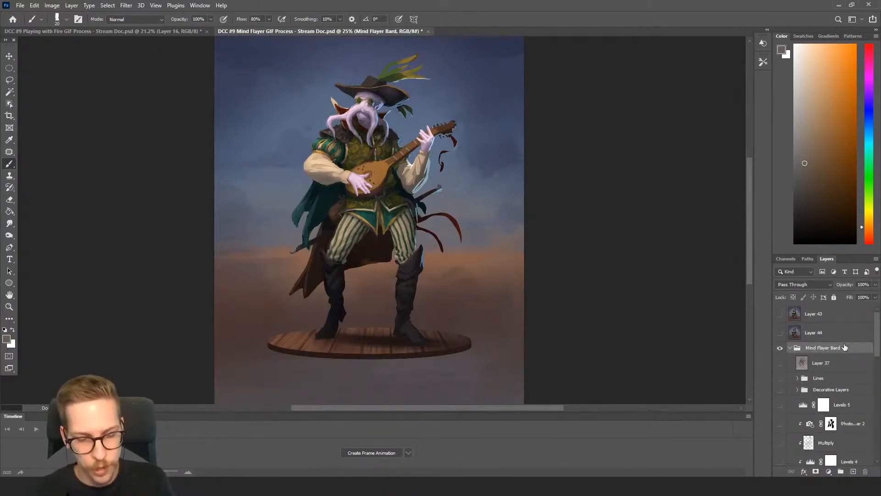
{"action": "key", "text": "ctrl+shift+alt+e"}
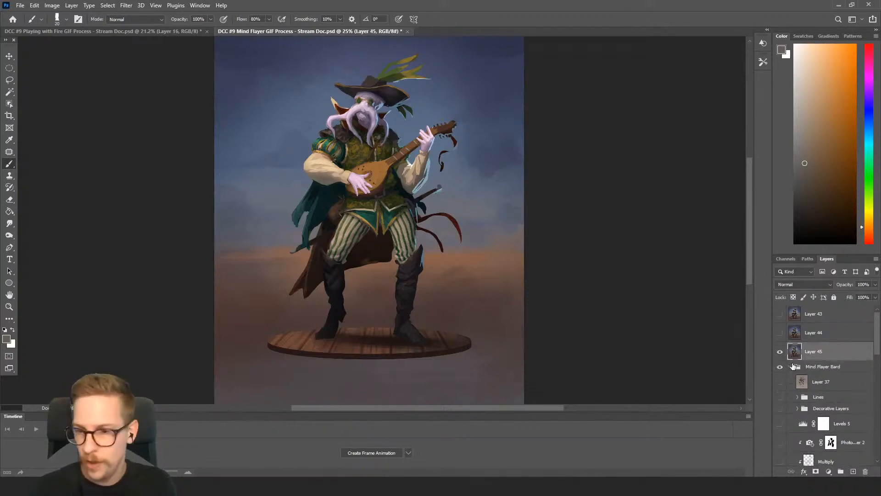
{"action": "left_click", "coordinate": [783, 353]}
Show the Multiply layer below Stripes copy and hide Stripes copy
{"action": "scroll", "coordinate": [780, 351], "scroll_direction": "down", "scroll_amount": 5}
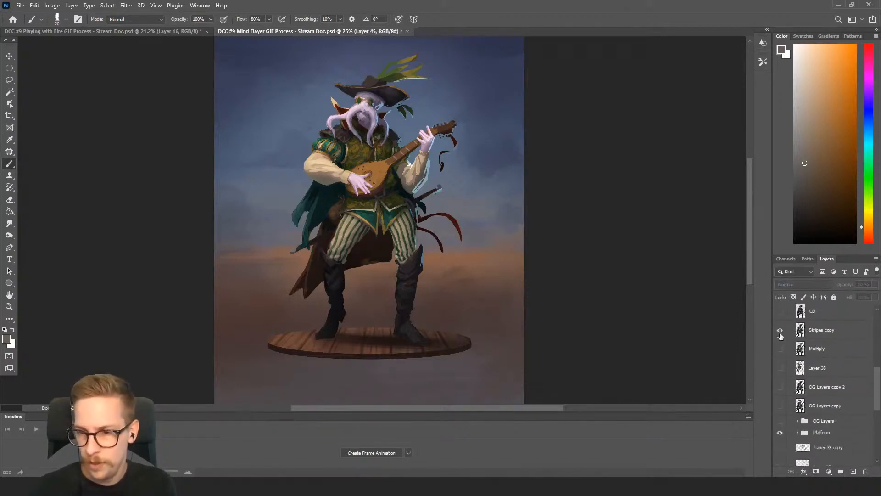
{"action": "left_click", "coordinate": [780, 348]}
{"action": "left_click", "coordinate": [779, 347]}
{"action": "left_click", "coordinate": [779, 332]}
{"action": "left_click", "coordinate": [779, 331]}
{"action": "left_click", "coordinate": [779, 331]}
{"action": "left_click", "coordinate": [779, 332]}
{"action": "scroll", "coordinate": [819, 351], "scroll_direction": "up", "scroll_amount": 5}
{"action": "scroll", "coordinate": [820, 351], "scroll_direction": "up", "scroll_amount": 2}
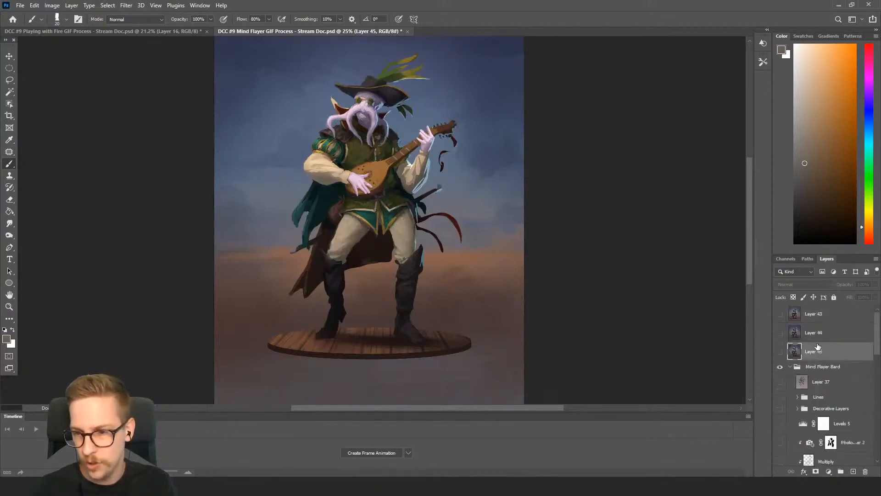
Stamp the Multiply stage with plain trousers into a new merged layer above the Mind Flayer Bard group and hide it
{"action": "left_click", "coordinate": [823, 369]}
{"action": "key", "text": "ctrl+alt+shift+e"}
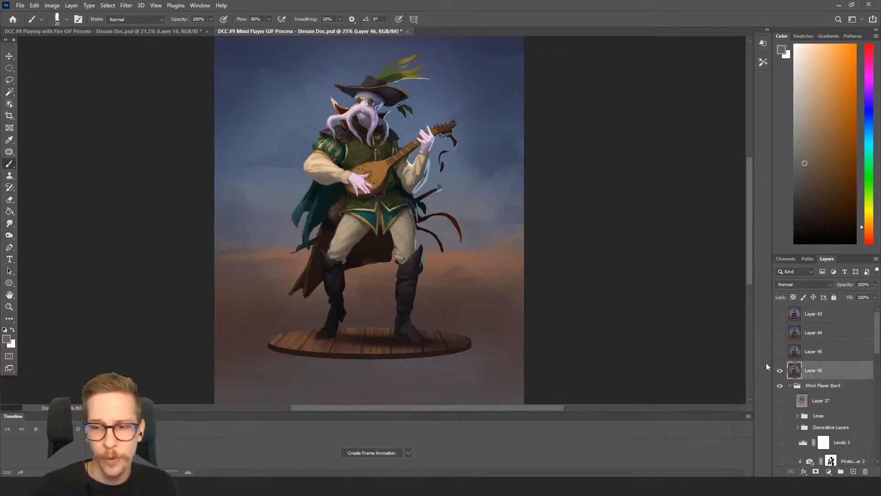
{"action": "left_click", "coordinate": [780, 371]}
Hide the Multiply, Layer 38 and OG Layers copy 2 layers, leaving OG Layers copy as the visible stage
{"action": "scroll", "coordinate": [825, 374], "scroll_direction": "down", "scroll_amount": 5}
{"action": "scroll", "coordinate": [826, 375], "scroll_direction": "down", "scroll_amount": 4}
{"action": "left_click", "coordinate": [781, 331]}
{"action": "left_click", "coordinate": [780, 351]}
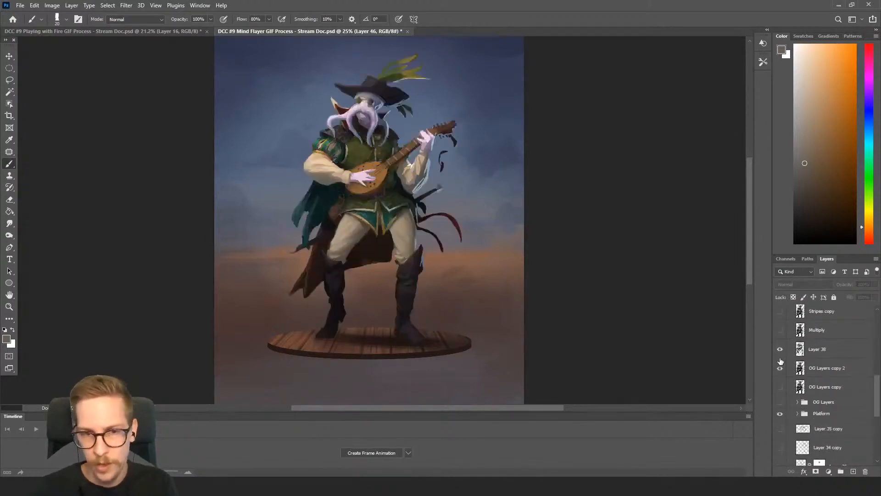
{"action": "left_click", "coordinate": [781, 368]}
{"action": "scroll", "coordinate": [809, 360], "scroll_direction": "up", "scroll_amount": 5}
{"action": "scroll", "coordinate": [809, 360], "scroll_direction": "up", "scroll_amount": 4}
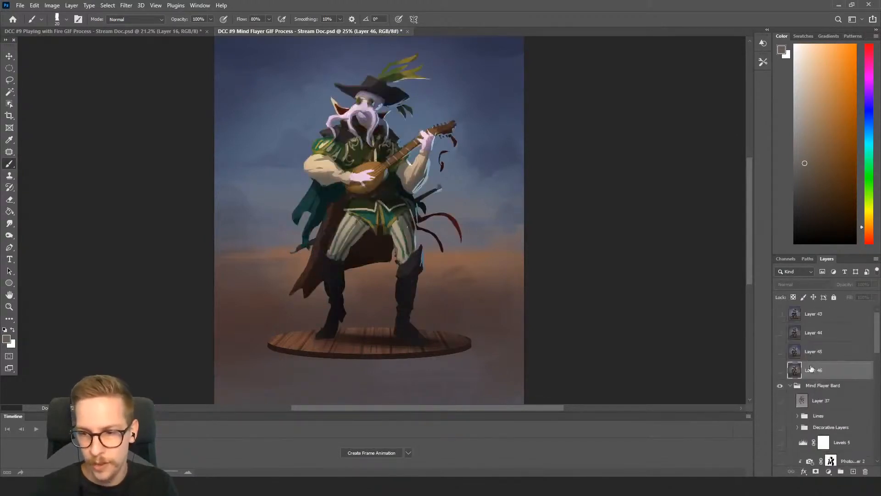
Stamp the OG Layers copy stage into a new merged layer above the Mind Flayer Bard group and hide it
{"action": "left_click", "coordinate": [820, 390]}
{"action": "key", "text": "ctrl+alt+shift+e"}
{"action": "scroll", "coordinate": [820, 390], "scroll_direction": "down", "scroll_amount": 13}
{"action": "left_click", "coordinate": [782, 373]}
{"action": "left_click", "coordinate": [780, 388]}
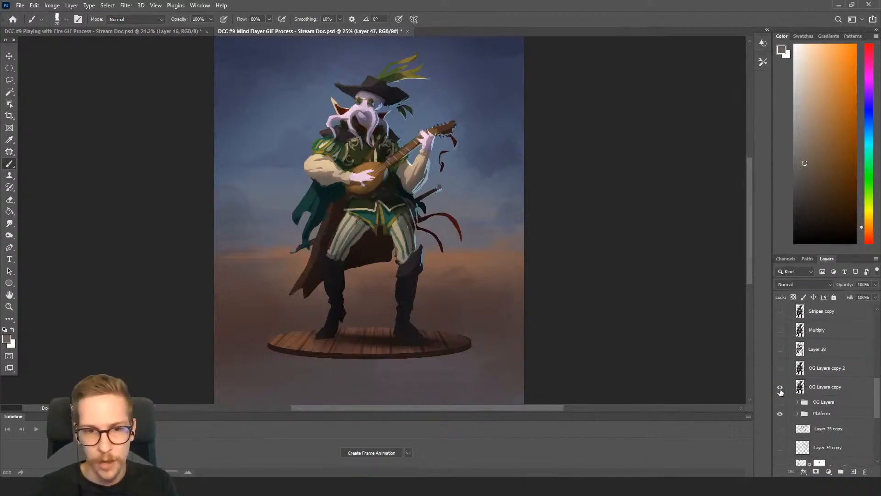
{"action": "scroll", "coordinate": [782, 377], "scroll_direction": "up", "scroll_amount": 8}
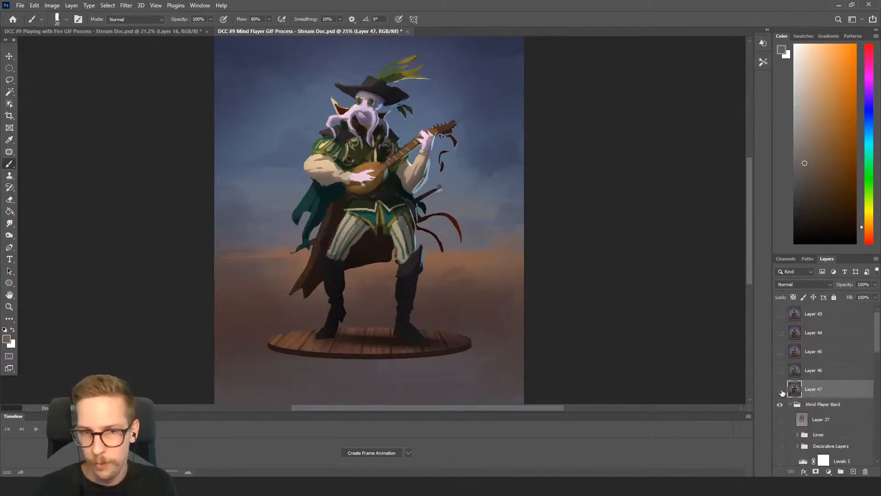
Hide OG Layers copy, show the OG Layers group in its place and expand the group
{"action": "scroll", "coordinate": [786, 348], "scroll_direction": "down", "scroll_amount": 8}
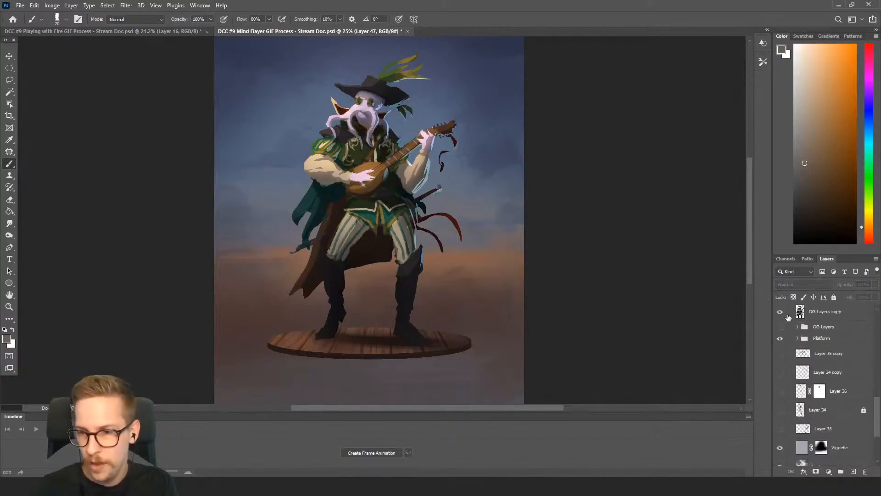
{"action": "left_click", "coordinate": [782, 312]}
{"action": "left_click", "coordinate": [779, 327]}
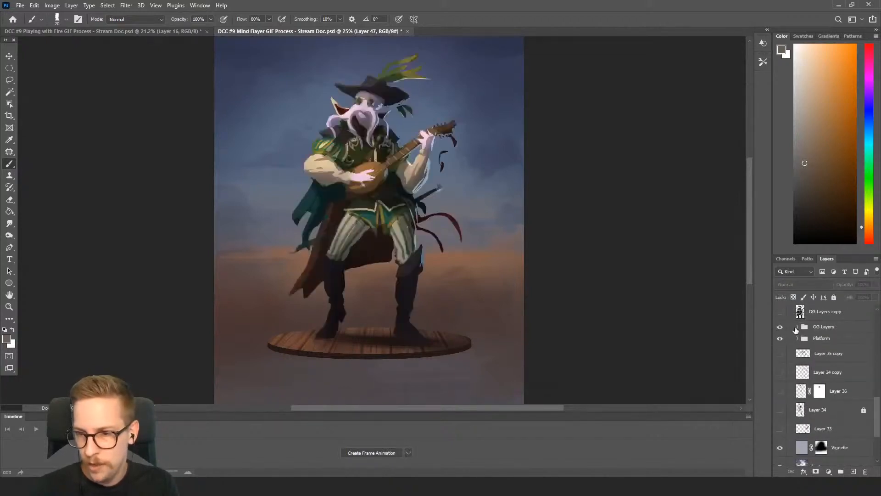
{"action": "left_click", "coordinate": [797, 329]}
{"action": "left_click", "coordinate": [798, 328]}
{"action": "scroll", "coordinate": [795, 339], "scroll_direction": "down", "scroll_amount": 2}
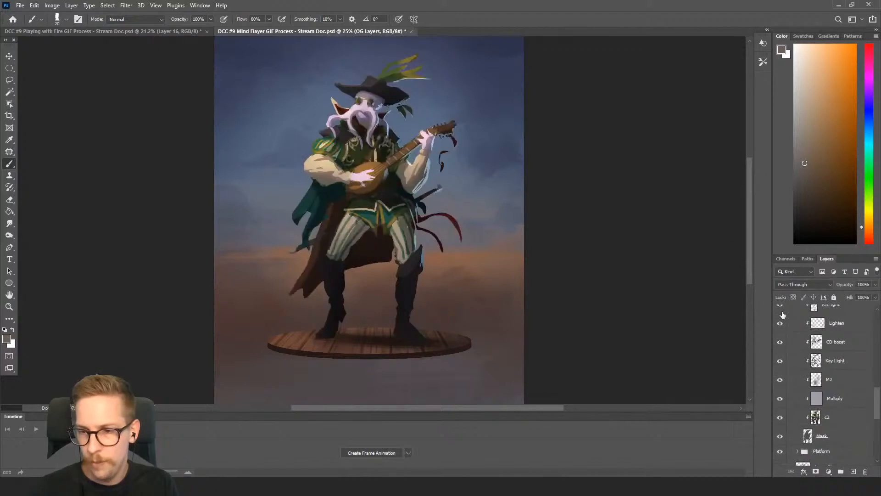
{"action": "scroll", "coordinate": [783, 315], "scroll_direction": "up", "scroll_amount": 1}
Hide the Rim light, Lighten, CD boost, Key Light, M2 and Multiply layers in the OG Layers group
{"action": "left_click_drag", "start_coordinate": [780, 322], "coordinate": [779, 344]}
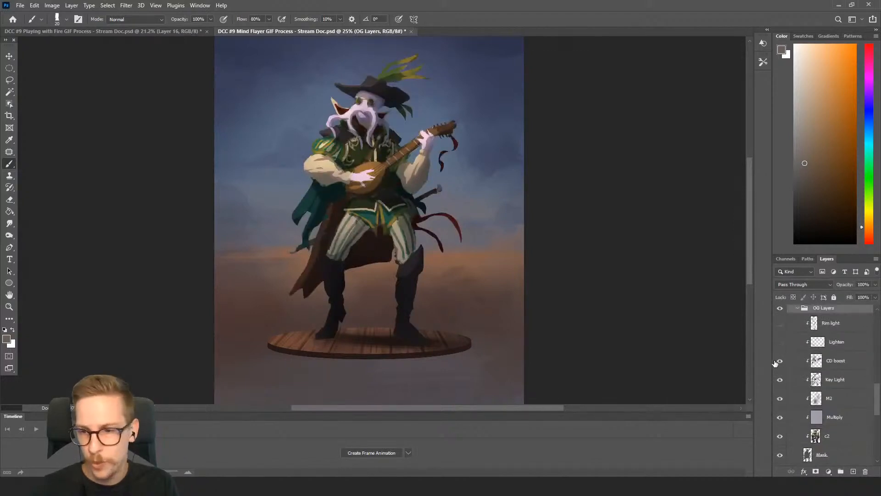
{"action": "left_click", "coordinate": [779, 361]}
{"action": "left_click", "coordinate": [780, 380]}
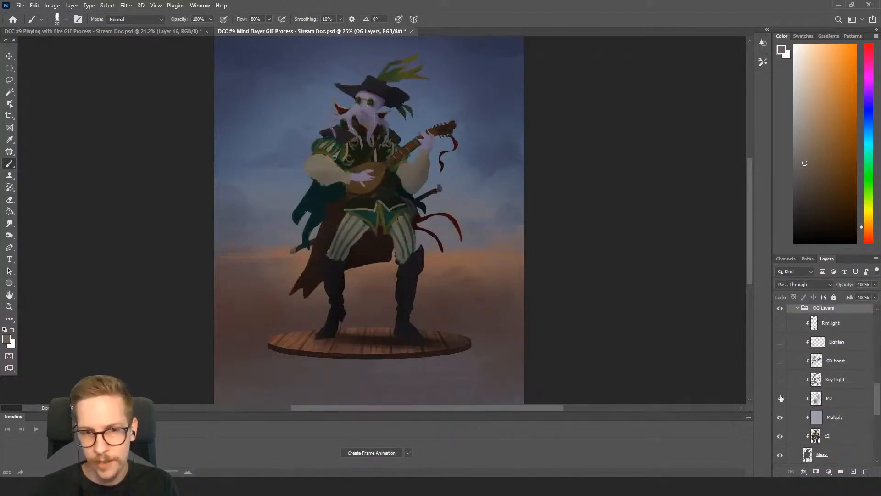
{"action": "left_click", "coordinate": [780, 398]}
{"action": "left_click", "coordinate": [780, 418]}
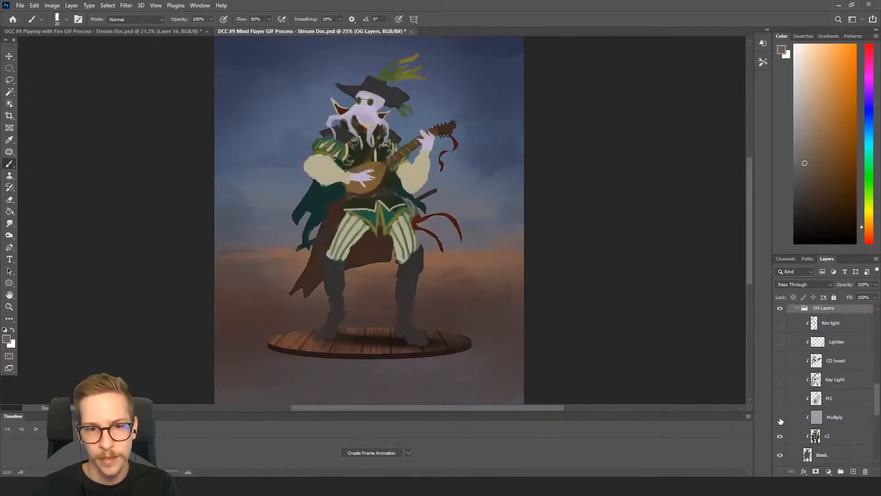
Hide the Platform group and the Vignette and bg2 layers to leave flat colours over the gradient background
{"action": "scroll", "coordinate": [801, 408], "scroll_direction": "down", "scroll_amount": 5}
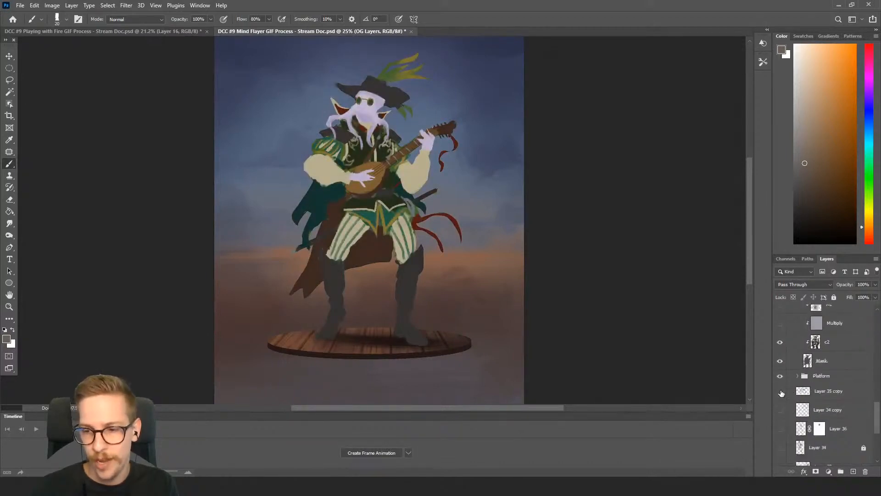
{"action": "left_click", "coordinate": [780, 377]}
{"action": "scroll", "coordinate": [788, 380], "scroll_direction": "down", "scroll_amount": 3}
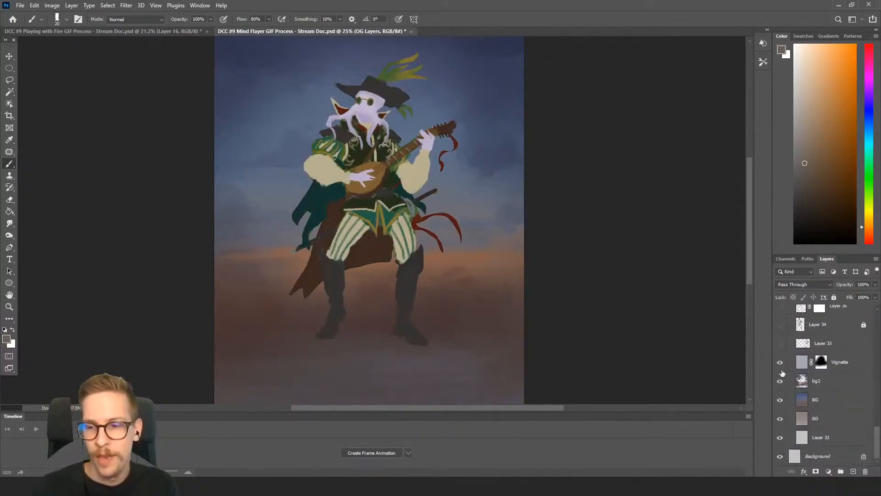
{"action": "left_click", "coordinate": [780, 362]}
{"action": "left_click", "coordinate": [780, 381]}
Stamp the flat-colour stage into a new merged layer above the Mind Flayer Bard group and hide it
{"action": "scroll", "coordinate": [780, 400], "scroll_direction": "up", "scroll_amount": 10}
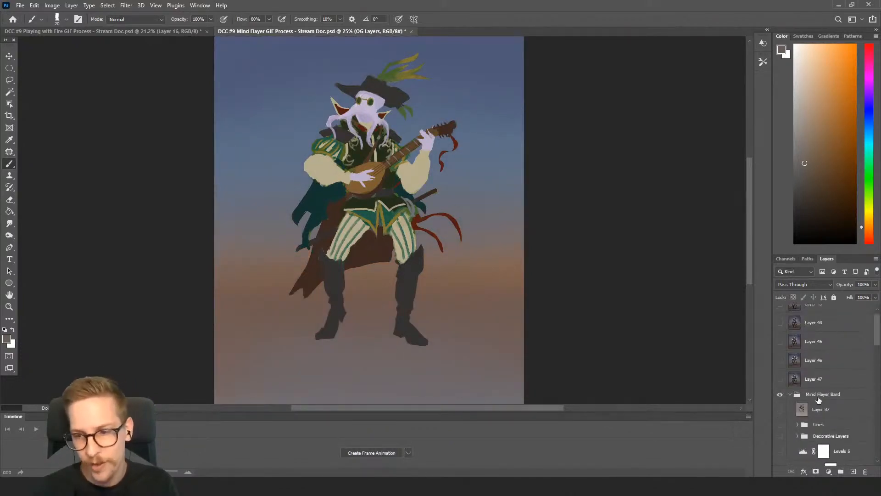
{"action": "left_click", "coordinate": [819, 397]}
{"action": "key", "text": "ctrl+shift+alt+e"}
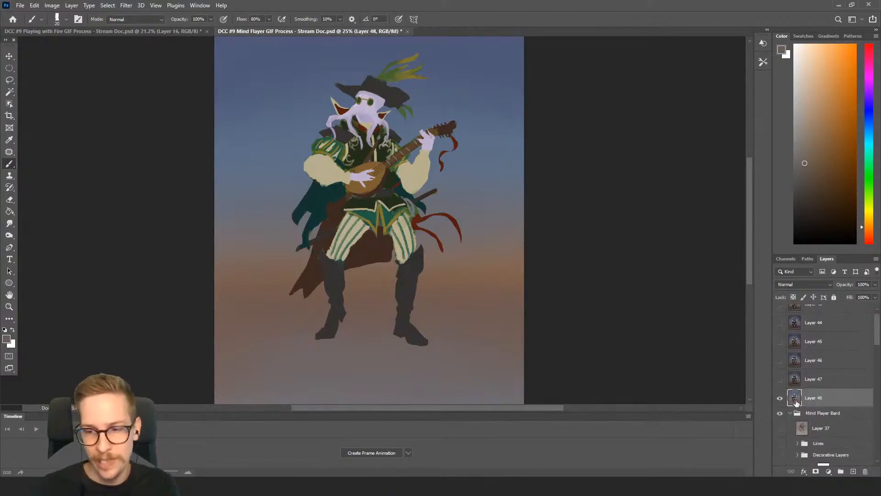
{"action": "left_click", "coordinate": [780, 398]}
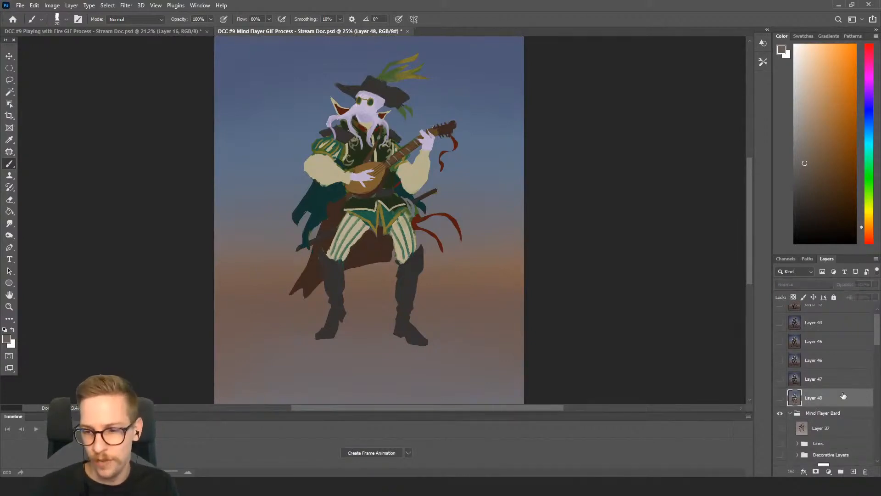
Hide the Mask layer and the blue-orange BG layer, and show the Lines group over the plain background
{"action": "scroll", "coordinate": [825, 397], "scroll_direction": "down", "scroll_amount": 8}
{"action": "scroll", "coordinate": [824, 397], "scroll_direction": "up", "scroll_amount": 2}
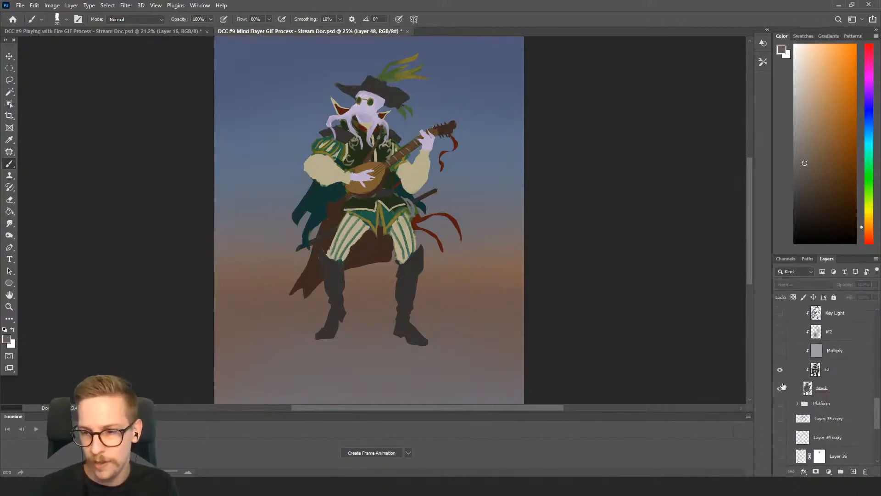
{"action": "left_click", "coordinate": [781, 371]}
{"action": "left_click", "coordinate": [780, 371]}
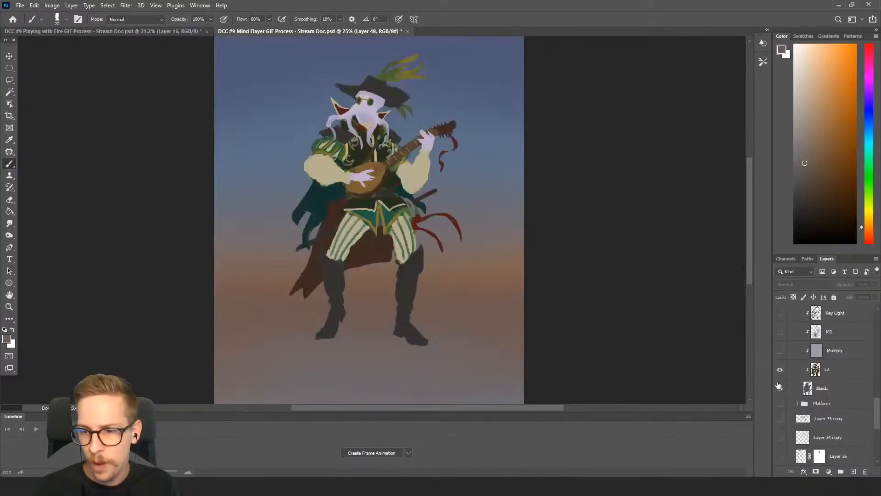
{"action": "left_click", "coordinate": [780, 388]}
{"action": "scroll", "coordinate": [782, 383], "scroll_direction": "down", "scroll_amount": 6}
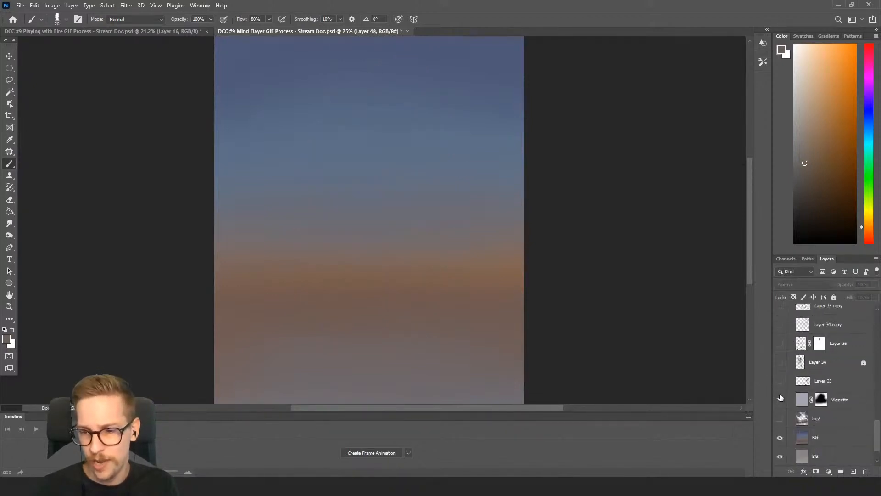
{"action": "left_click", "coordinate": [780, 437]}
{"action": "scroll", "coordinate": [807, 400], "scroll_direction": "up", "scroll_amount": 8}
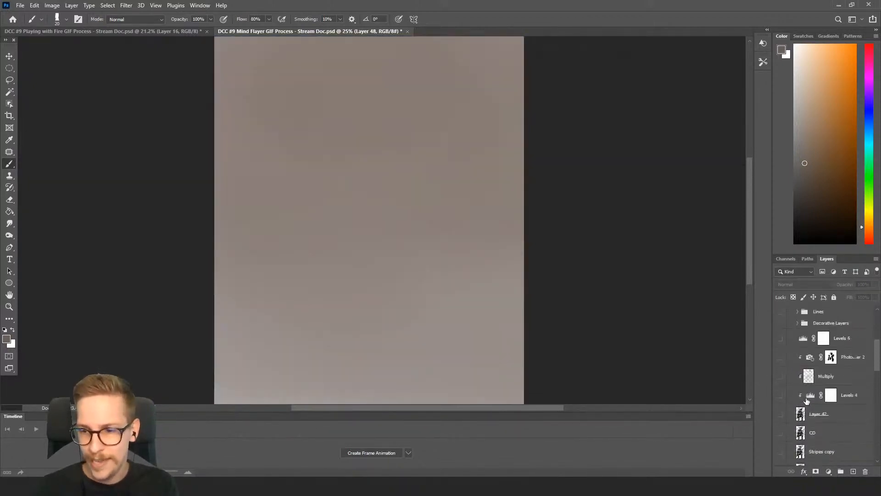
{"action": "left_click", "coordinate": [780, 387]}
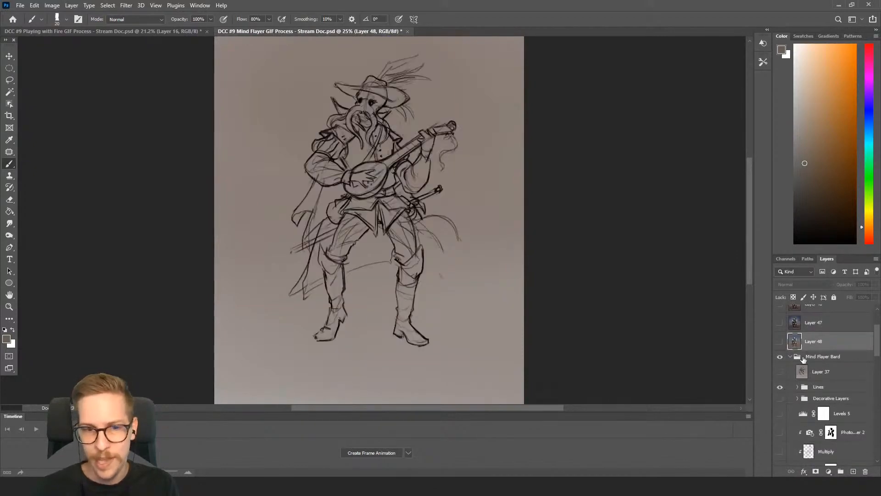
Stamp the line sketch stage into a new merged layer above the Mind Flayer Bard group and collapse the group
{"action": "left_click", "coordinate": [817, 360]}
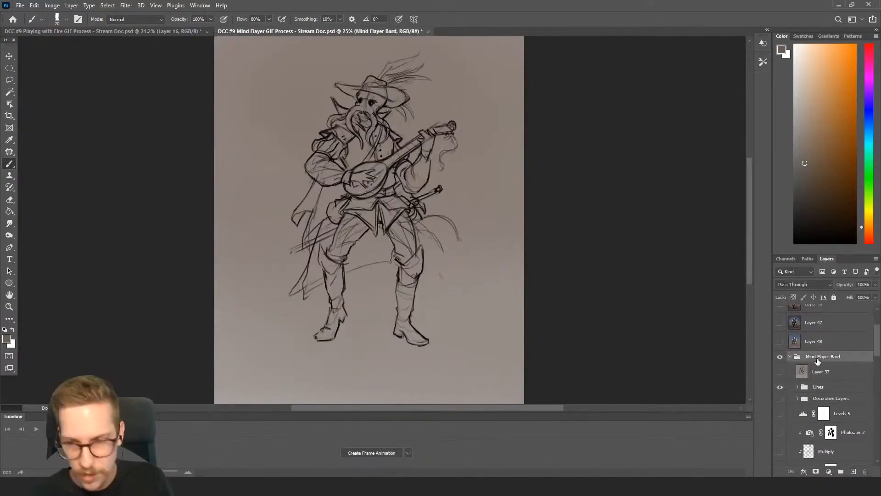
{"action": "key", "text": "ctrl+shift+alt+n"}
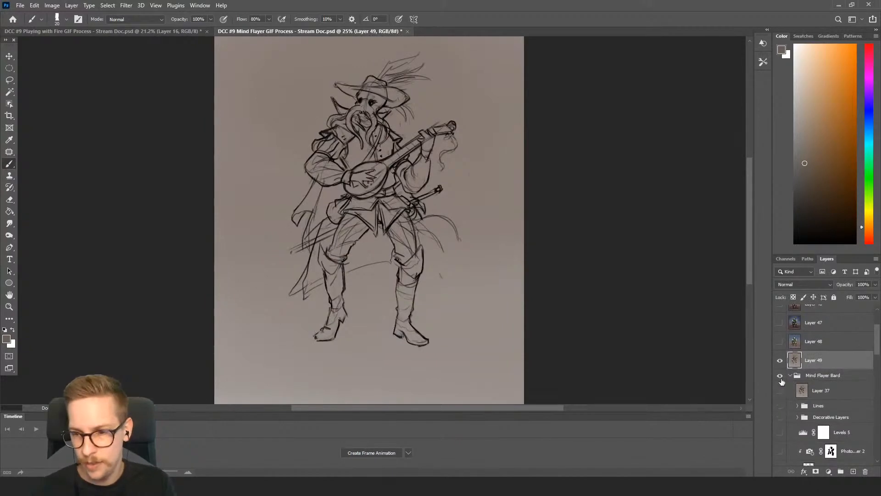
{"action": "left_click", "coordinate": [790, 375]}
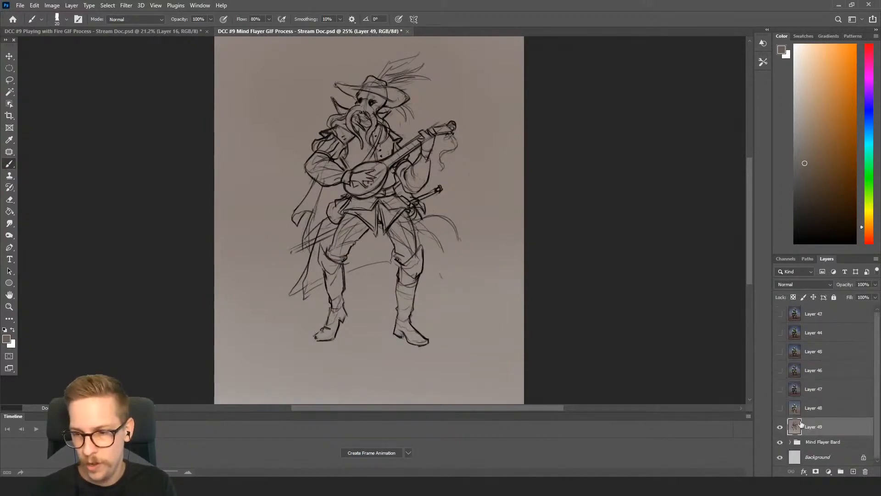
Preview the painting stages by showing Layers 48 up to 43 in order and hiding them again down to the sketch
{"action": "left_click", "coordinate": [780, 408]}
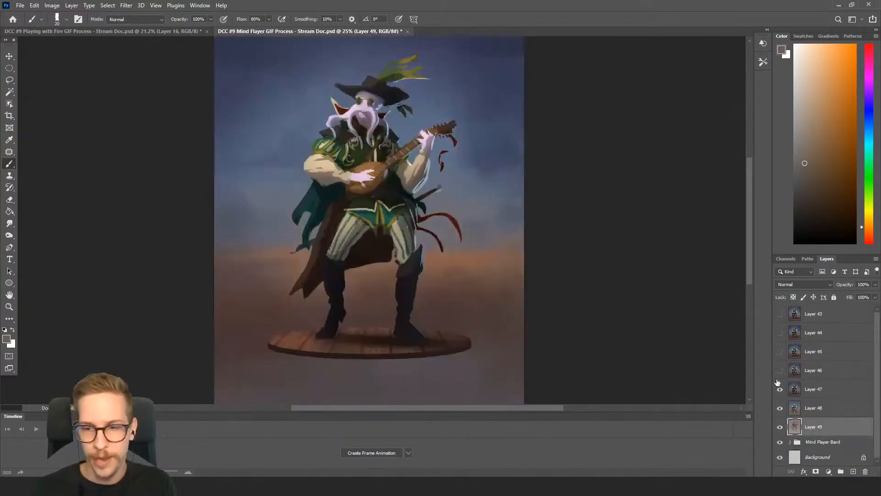
{"action": "left_click", "coordinate": [780, 351]}
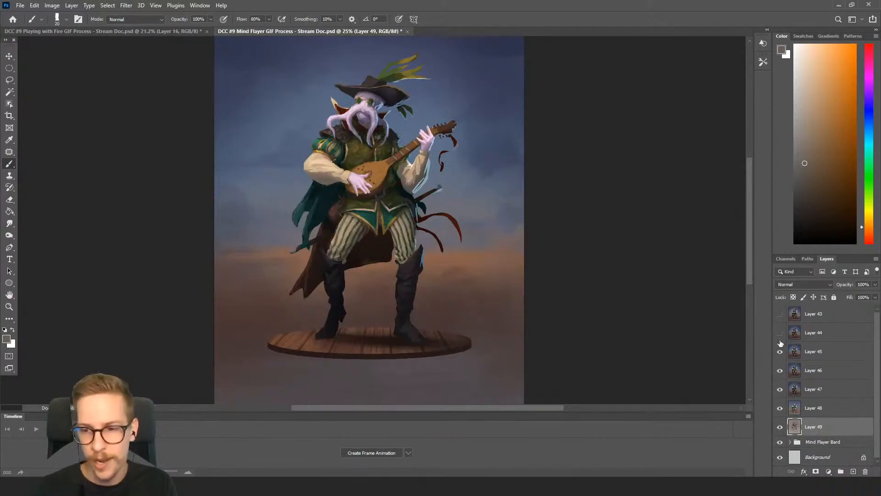
{"action": "left_click", "coordinate": [780, 333]}
{"action": "left_click", "coordinate": [780, 315]}
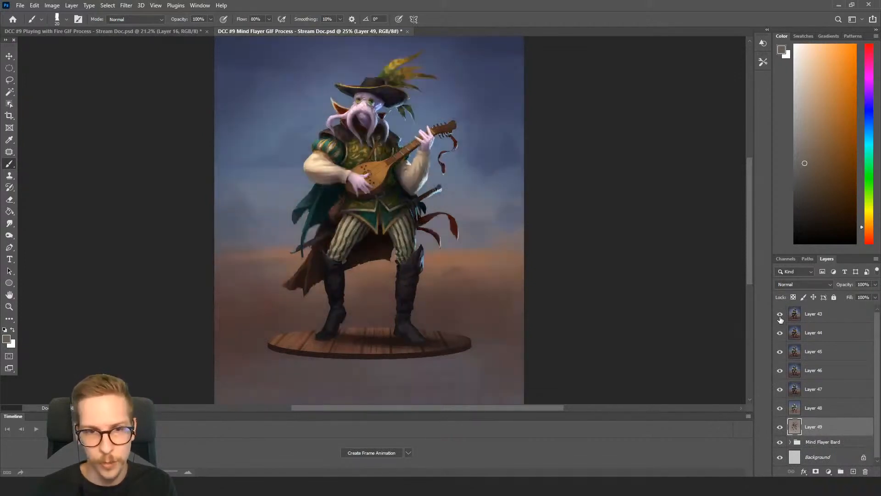
{"action": "left_click", "coordinate": [780, 333]}
{"action": "left_click", "coordinate": [780, 351]}
{"action": "left_click", "coordinate": [780, 371]}
{"action": "left_click", "coordinate": [780, 389]}
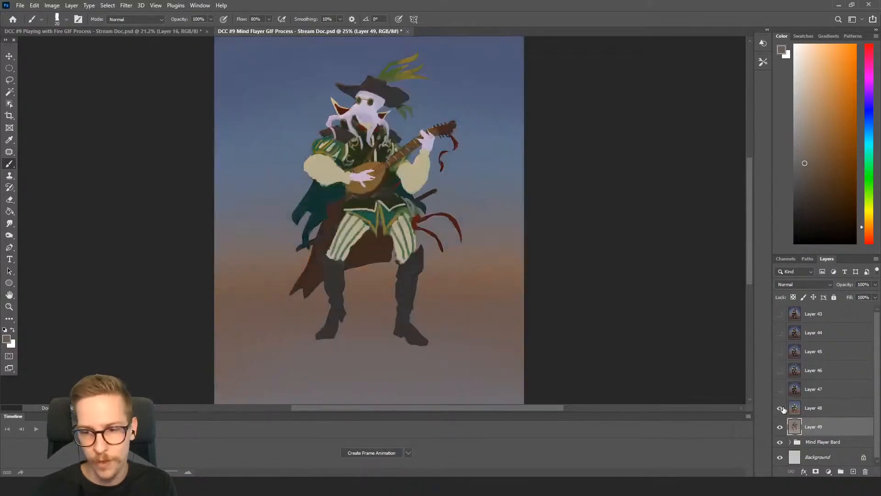
{"action": "left_click", "coordinate": [782, 408]}
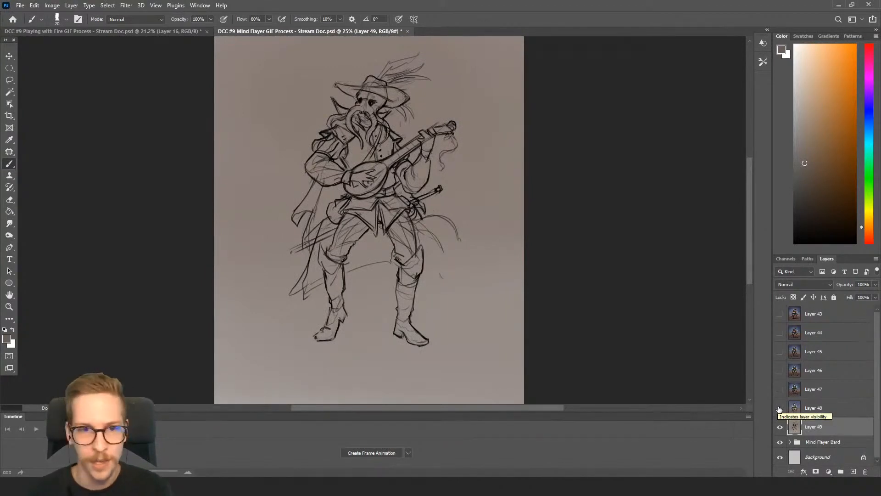
Show Layers 48 up to 43 one at a time, toggling individual stages to compare them, and leave all visible
{"action": "left_click", "coordinate": [779, 408]}
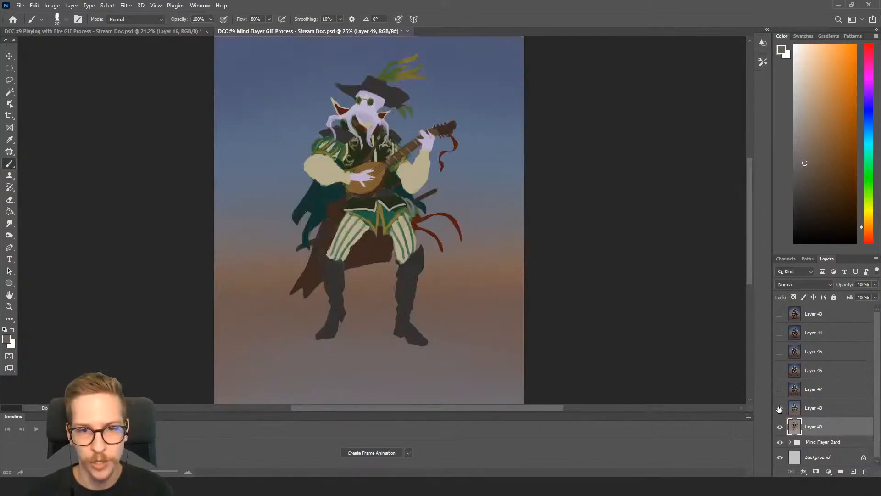
{"action": "left_click", "coordinate": [780, 408]}
{"action": "left_click", "coordinate": [779, 408]}
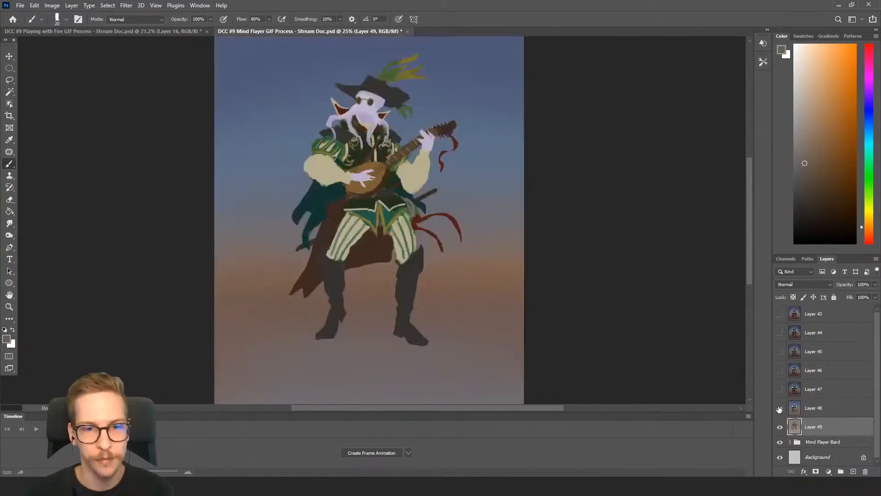
{"action": "left_click", "coordinate": [779, 389]}
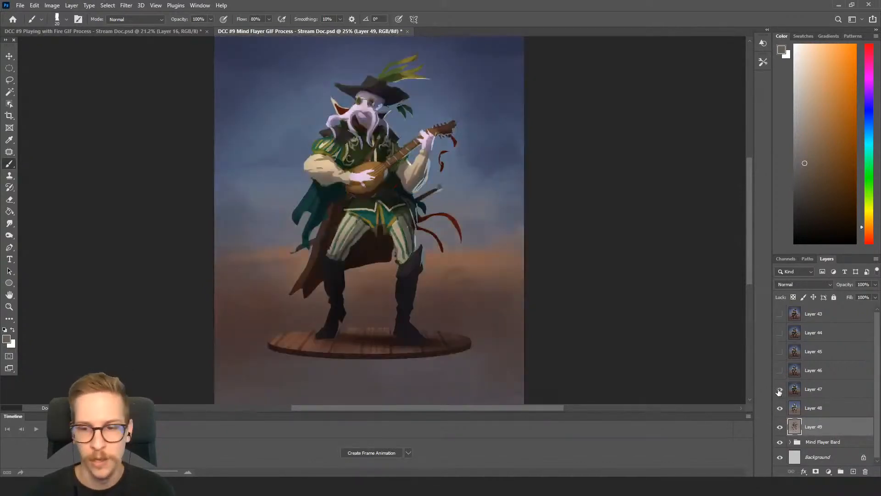
{"action": "left_click", "coordinate": [779, 371]}
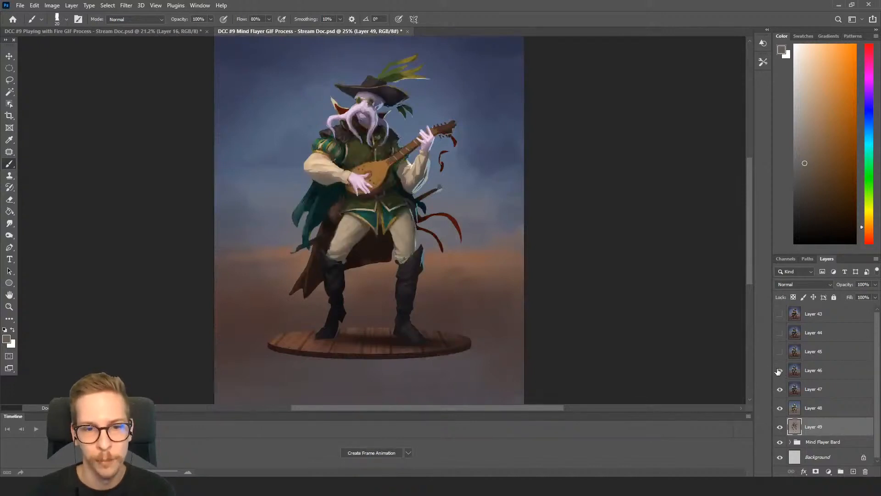
{"action": "left_click", "coordinate": [779, 352]}
{"action": "left_click", "coordinate": [778, 354]}
{"action": "left_click", "coordinate": [778, 354]}
{"action": "left_click", "coordinate": [779, 333]}
{"action": "left_click", "coordinate": [779, 333]}
{"action": "left_click", "coordinate": [780, 333]}
{"action": "left_click", "coordinate": [779, 316]}
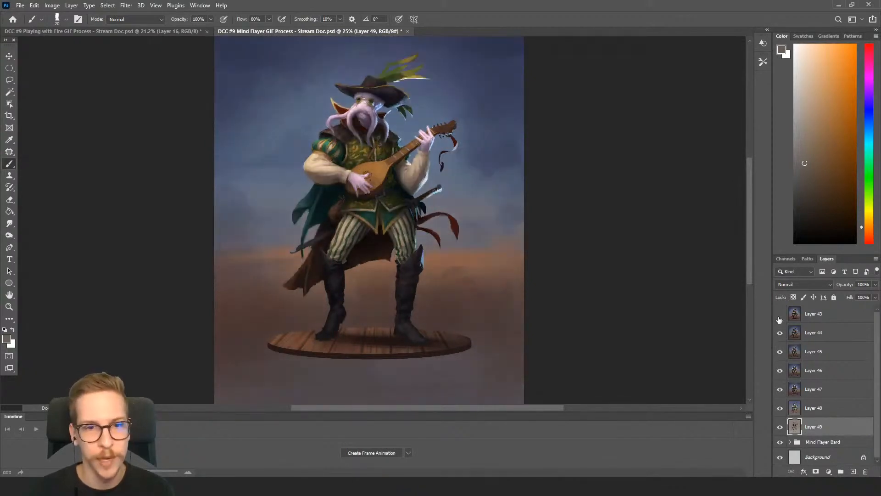
{"action": "left_click", "coordinate": [779, 317]}
{"action": "left_click", "coordinate": [780, 316]}
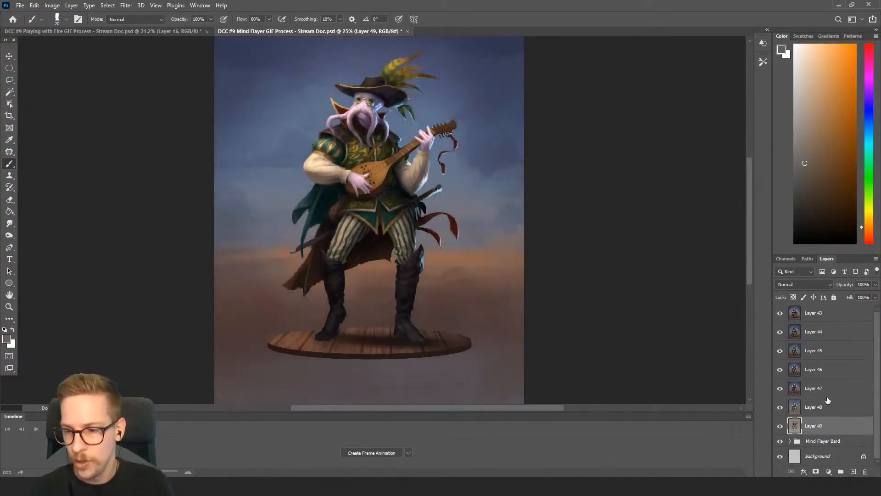
{"action": "left_click", "coordinate": [827, 442]}
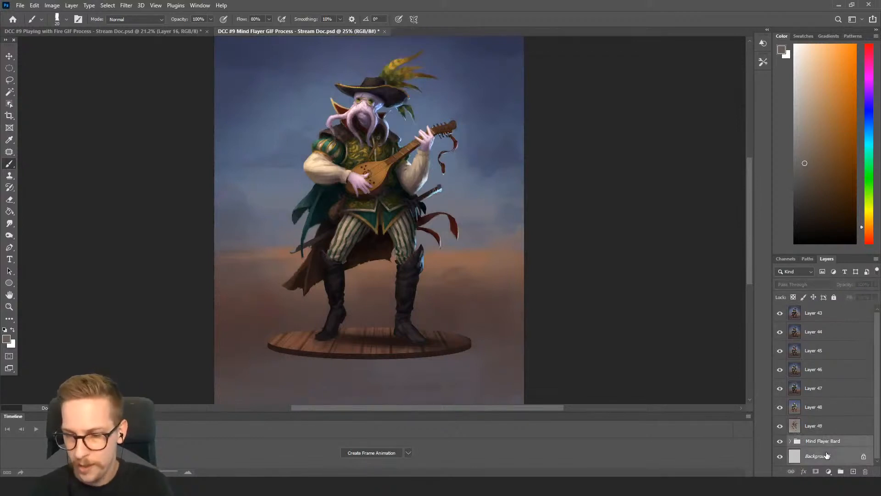
{"action": "double_click", "coordinate": [826, 456]}
{"action": "key", "text": "Escape"}
Expand the Mind Flayer Bard group and unlock Layer 34 inside it
{"action": "left_click", "coordinate": [790, 442]}
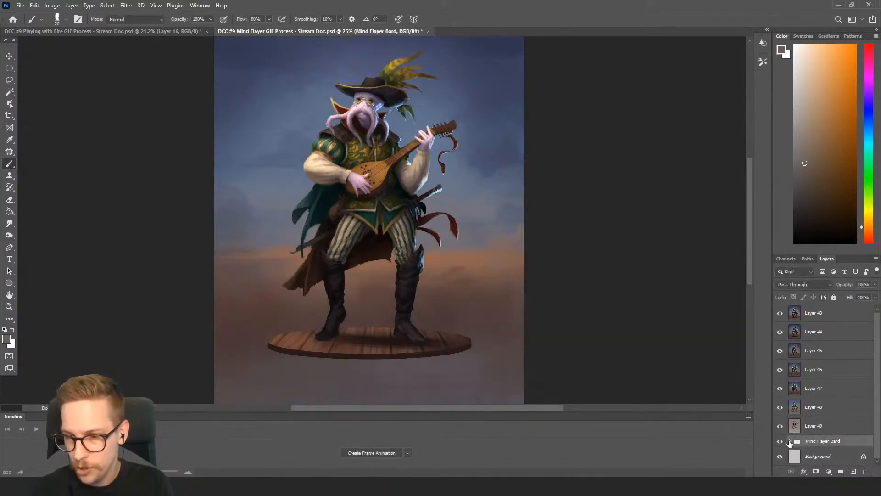
{"action": "left_click", "coordinate": [789, 442]}
{"action": "scroll", "coordinate": [816, 420], "scroll_direction": "down", "scroll_amount": 5}
{"action": "scroll", "coordinate": [822, 418], "scroll_direction": "down", "scroll_amount": 3}
{"action": "left_click", "coordinate": [823, 409]}
{"action": "left_click", "coordinate": [834, 297]}
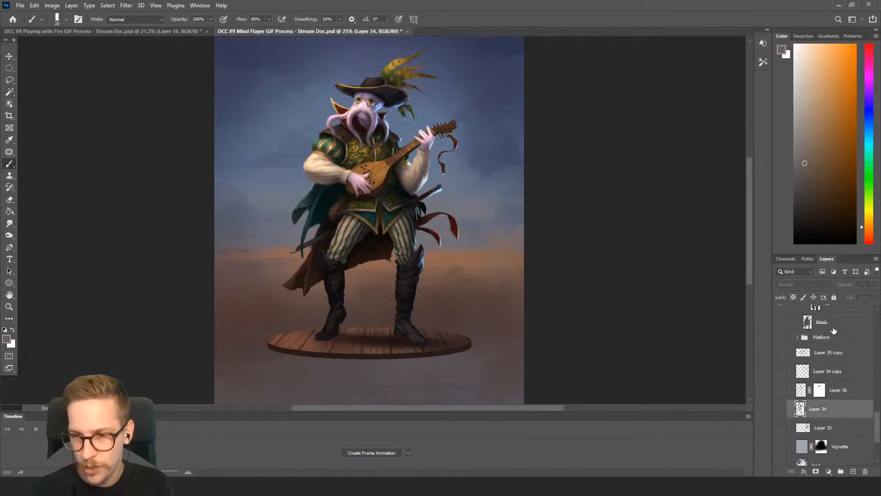
Delete the OG Layers group from inside the Mind Flayer Bard group
{"action": "scroll", "coordinate": [818, 401], "scroll_direction": "up", "scroll_amount": 5}
{"action": "left_click", "coordinate": [817, 402]}
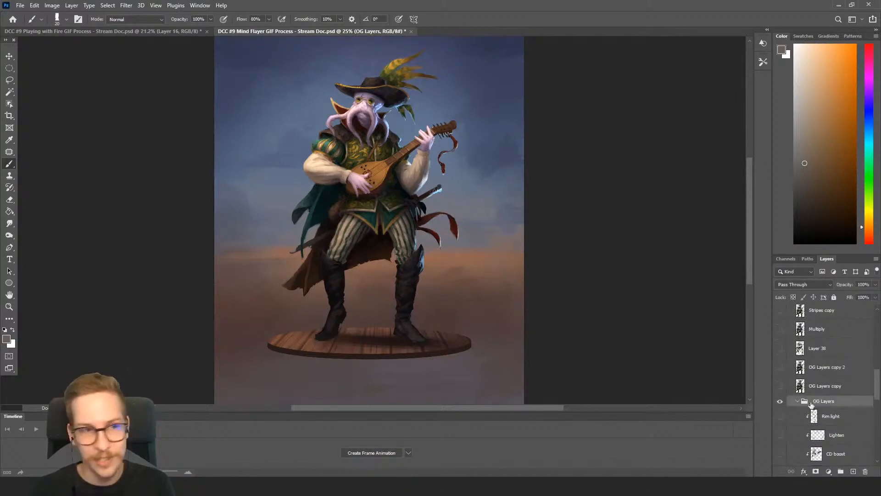
{"action": "key", "text": "Delete"}
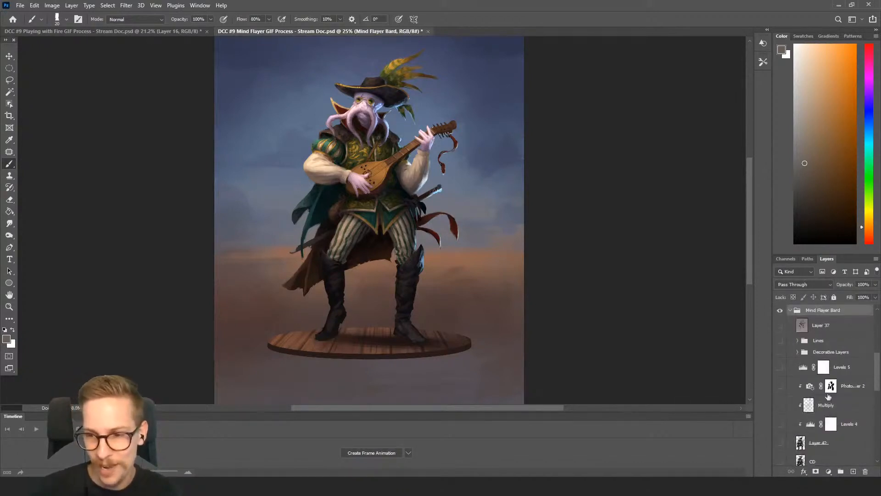
Delete all layers from the Platform group down to the Background
{"action": "scroll", "coordinate": [828, 395], "scroll_direction": "down", "scroll_amount": 10}
{"action": "scroll", "coordinate": [829, 395], "scroll_direction": "up", "scroll_amount": 8}
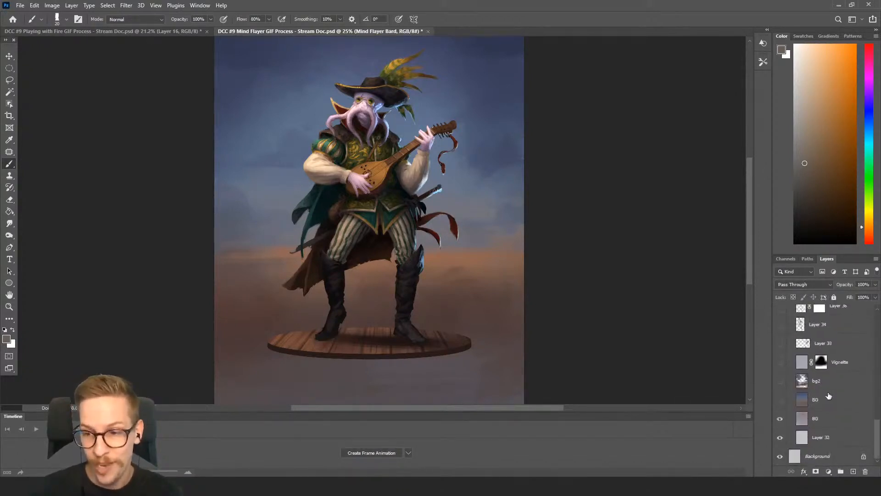
{"action": "left_click", "coordinate": [824, 423]}
{"action": "scroll", "coordinate": [825, 423], "scroll_direction": "down", "scroll_amount": 5}
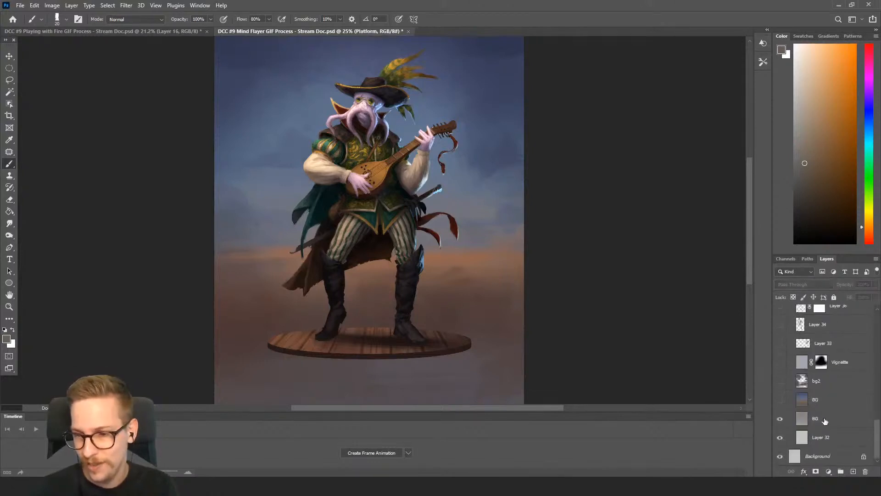
{"action": "left_click", "coordinate": [825, 455], "text": "shift"}
{"action": "key", "text": "Delete"}
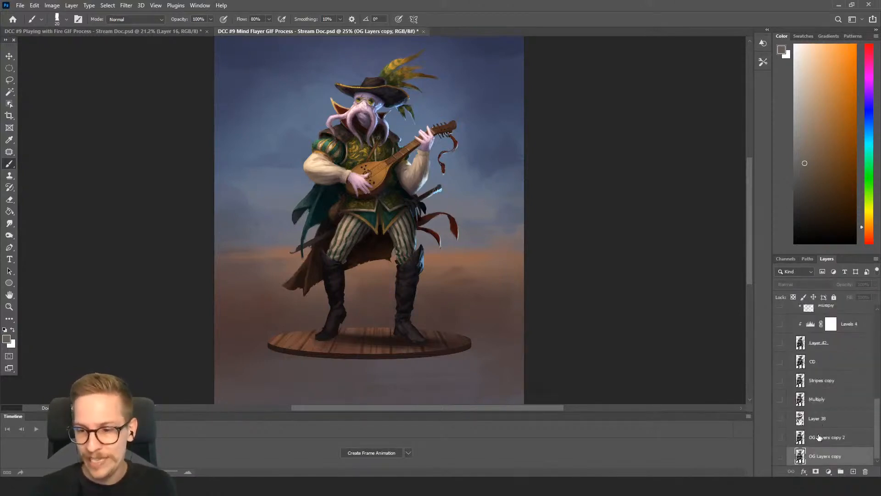
Delete the Mind Flayer Bard group so that only the merged stage layers remain
{"action": "scroll", "coordinate": [822, 414], "scroll_direction": "up", "scroll_amount": 6}
{"action": "scroll", "coordinate": [811, 394], "scroll_direction": "up", "scroll_amount": 3}
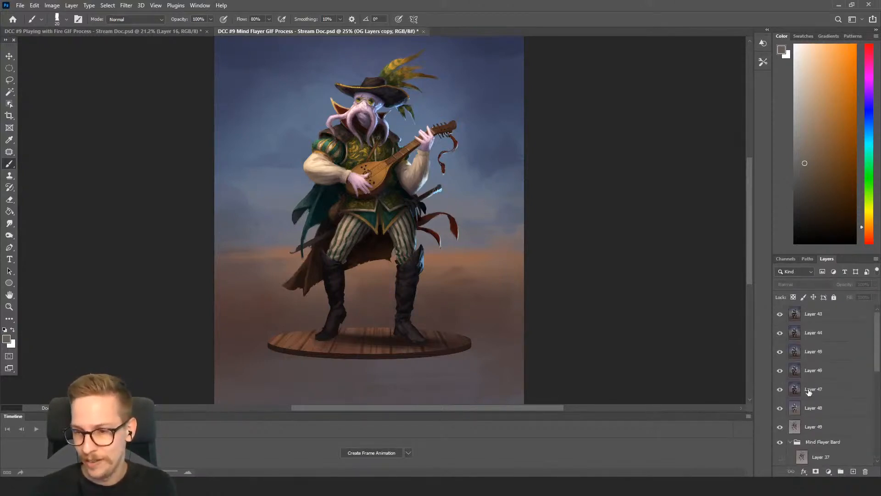
{"action": "left_click", "coordinate": [824, 443]}
{"action": "key", "text": "Delete"}
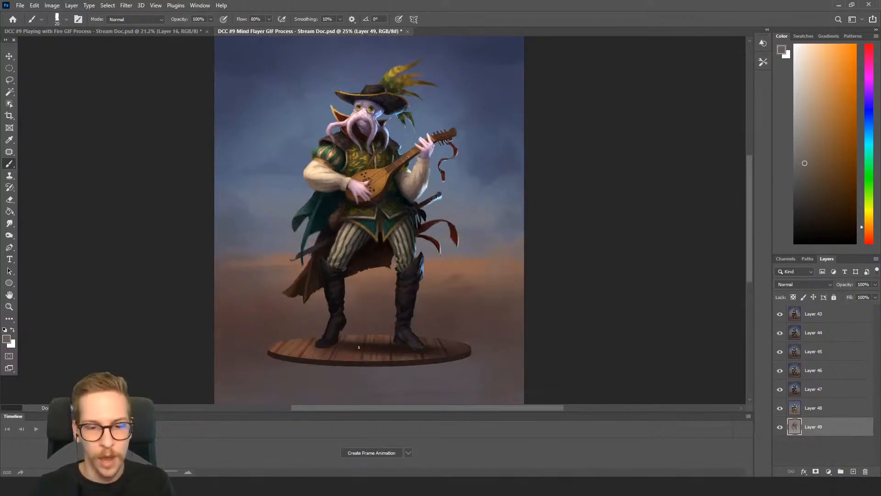
Create a frame animation in the timeline and make its frames from the layers
{"action": "left_click", "coordinate": [368, 453]}
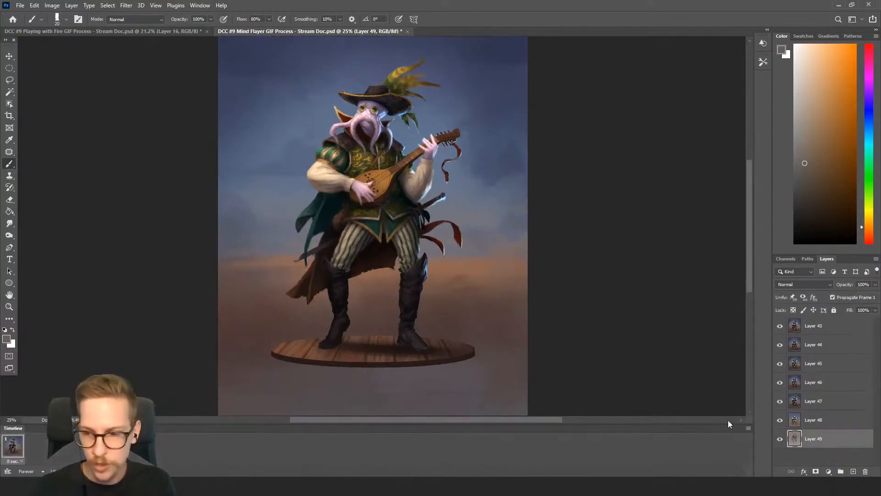
{"action": "left_click", "coordinate": [748, 427]}
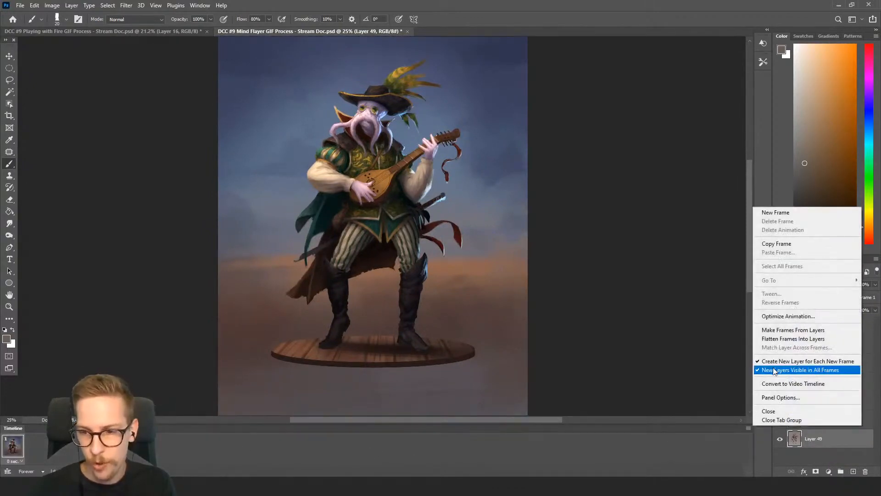
{"action": "left_click", "coordinate": [780, 330]}
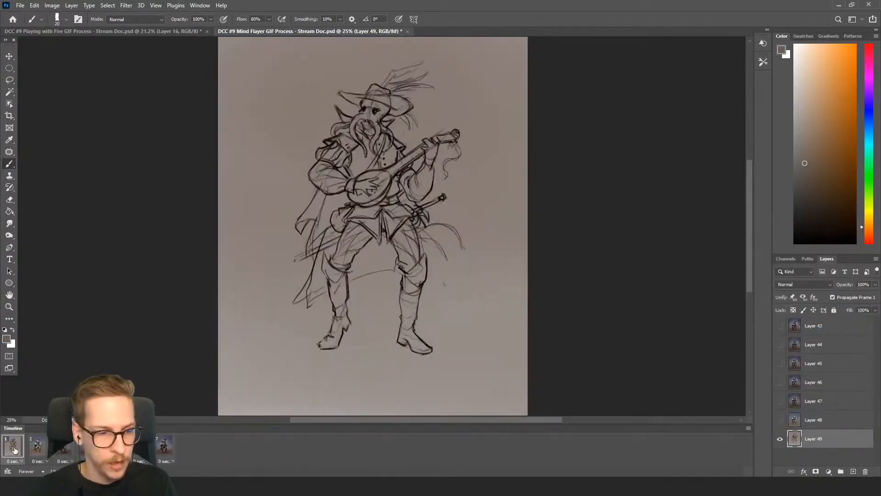
Set the delay of all animation frames to 1.5 seconds
{"action": "left_click", "coordinate": [172, 460]}
{"action": "left_click", "coordinate": [175, 438]}
{"action": "type", "text": "1.5"}
{"action": "key", "text": "Return"}
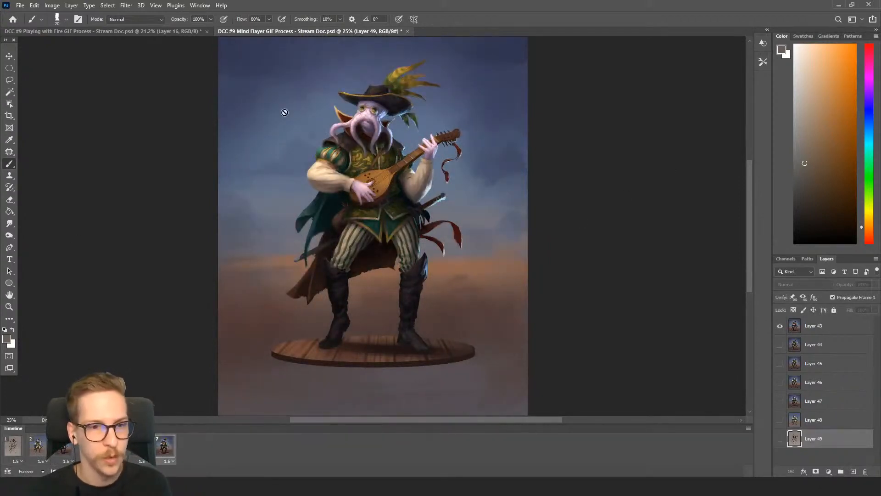
Resize the image to 2500 pixels high with a proportional width of 2045 pixels
{"action": "key", "text": "ctrl+alt+i"}
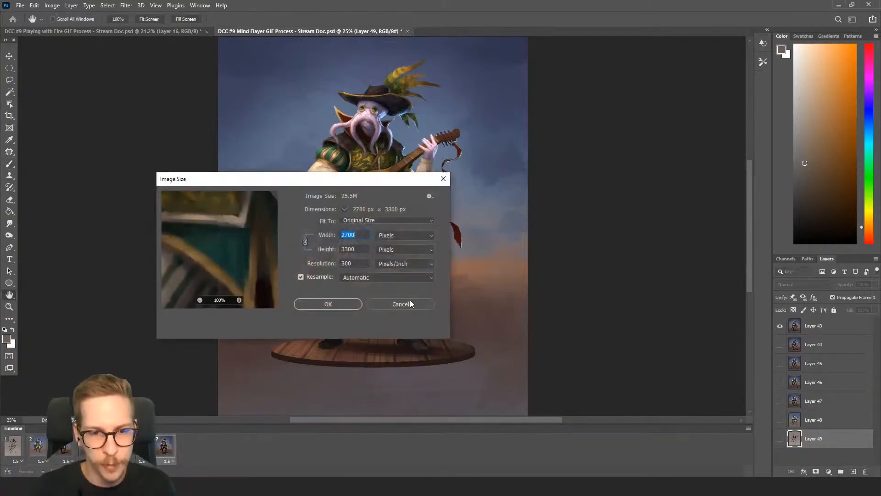
{"action": "type", "text": "205"}
{"action": "key", "text": "Tab"}
{"action": "type", "text": "2500"}
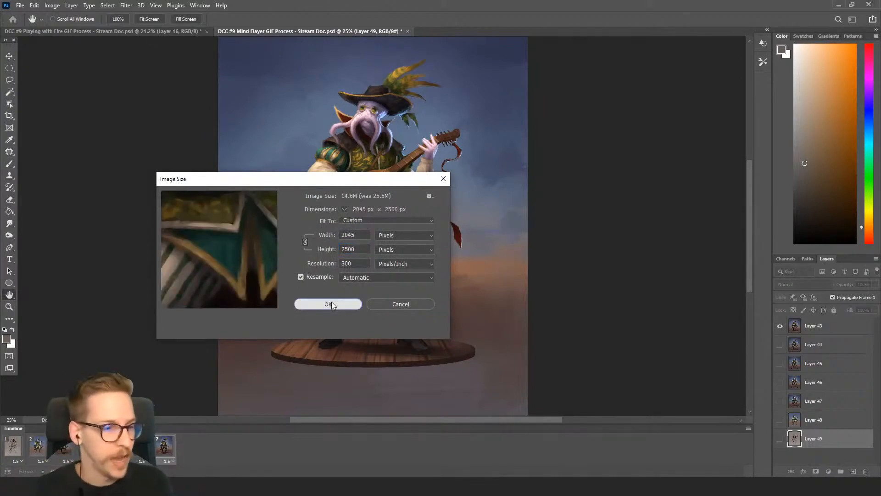
{"action": "left_click", "coordinate": [329, 303]}
{"action": "scroll", "coordinate": [305, 163], "scroll_direction": "up", "scroll_amount": 2}
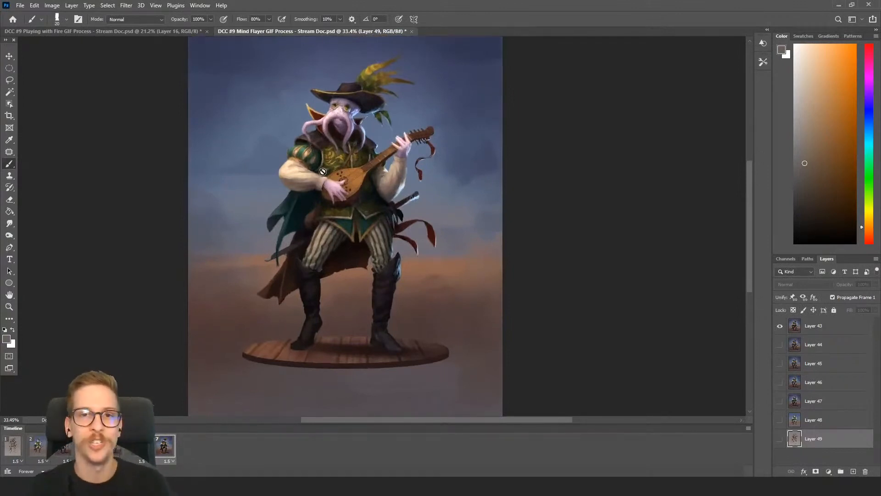
Review the animated GIF's Save for Web export settings, and close them without saving
{"action": "left_click", "coordinate": [21, 6]}
{"action": "left_click", "coordinate": [171, 140]}
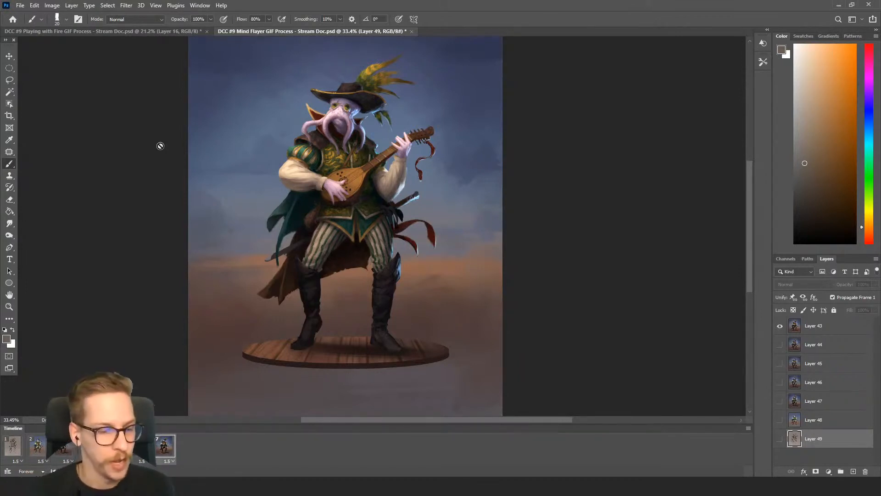
{"action": "left_click", "coordinate": [20, 5]}
{"action": "mouse_move", "coordinate": [54, 139]}
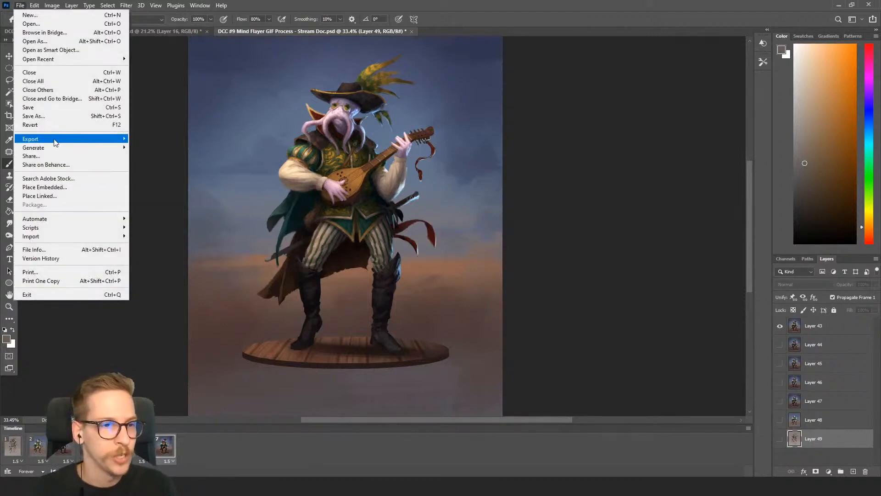
{"action": "left_click", "coordinate": [143, 175]}
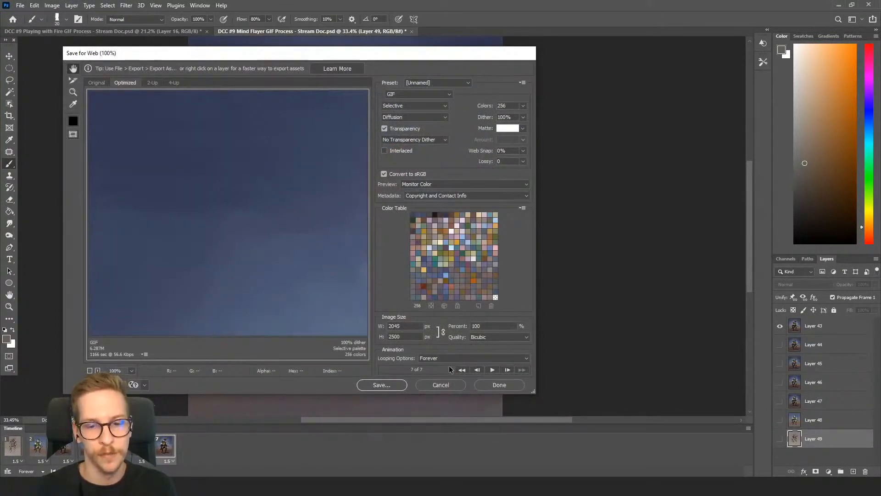
{"action": "left_click", "coordinate": [448, 383]}
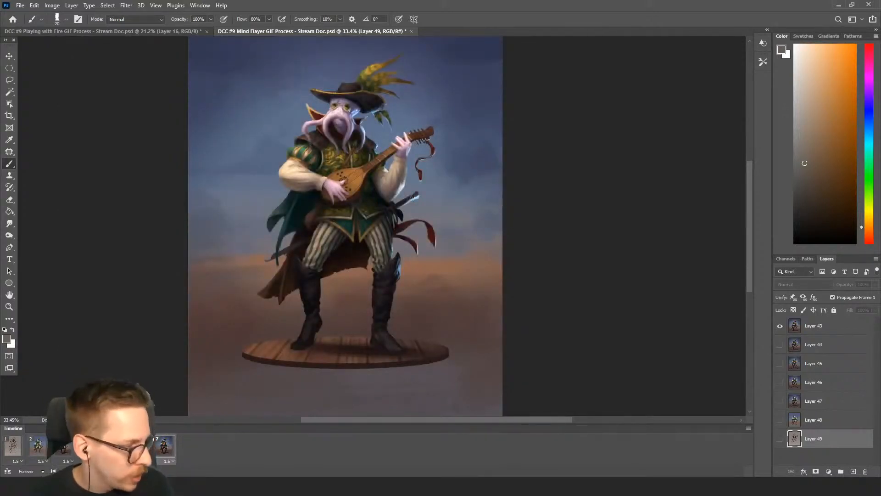
Switch to Behance in the browser and start a new project from the profile page
{"action": "key", "text": "alt+Tab"}
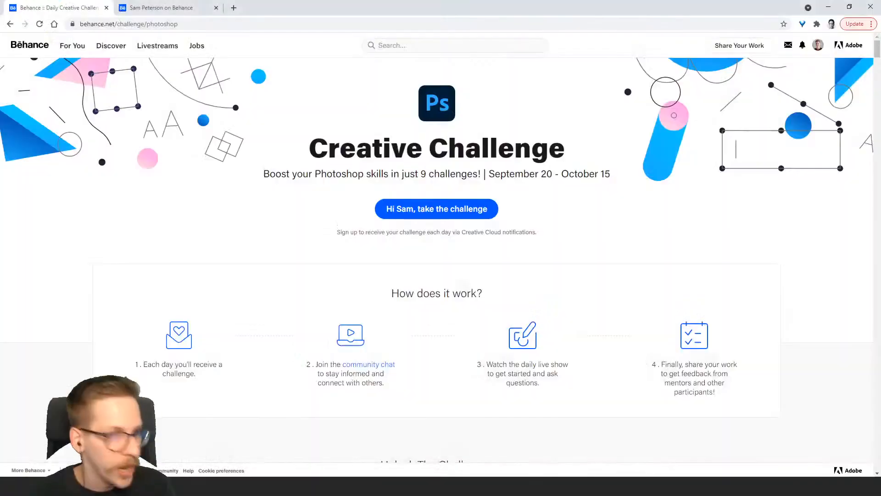
{"action": "left_click", "coordinate": [179, 8]}
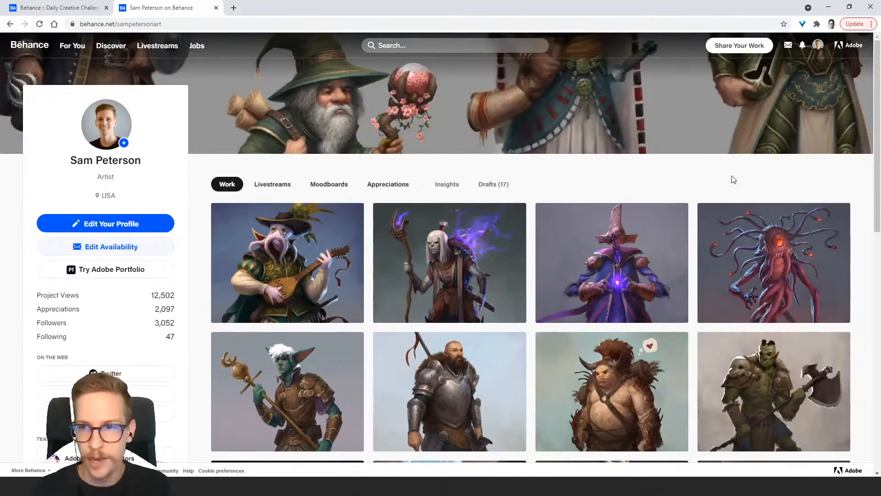
{"action": "mouse_move", "coordinate": [737, 48]}
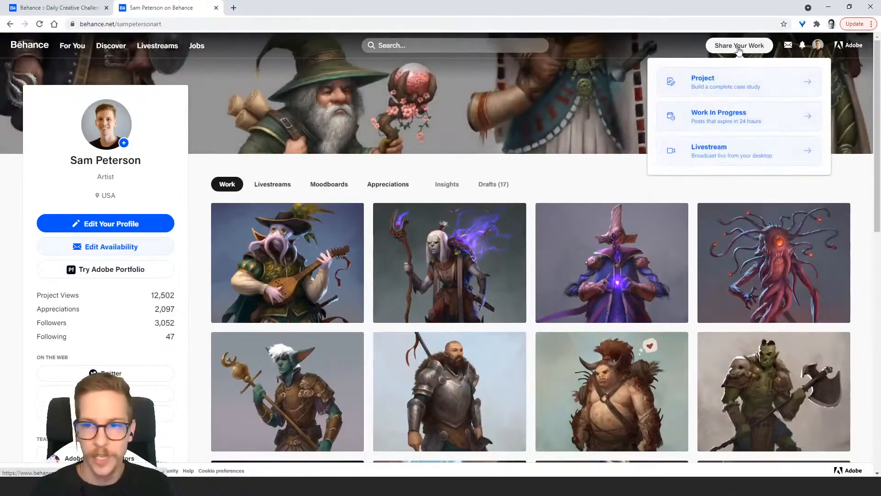
{"action": "left_click", "coordinate": [739, 83]}
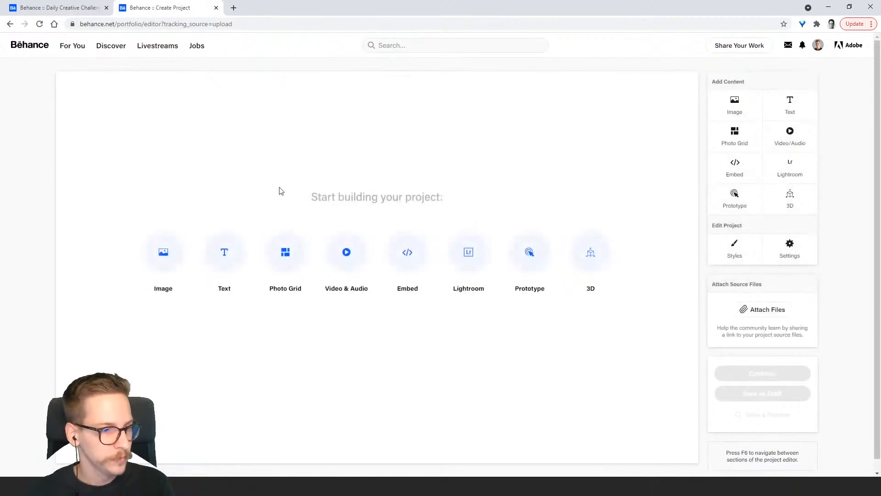
Upload the finished challenge images and GIFs to the new project as image content
{"action": "left_click", "coordinate": [168, 242]}
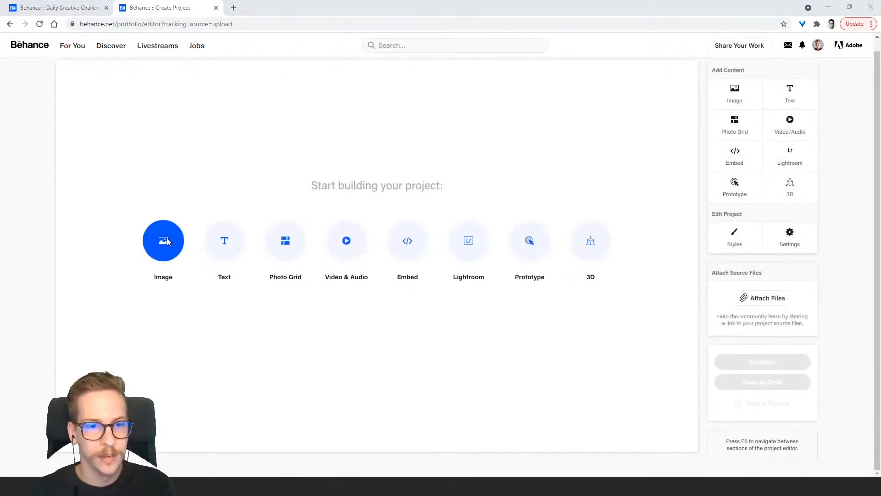
{"action": "left_click_drag", "start_coordinate": [302, 7], "coordinate": [0, 79]}
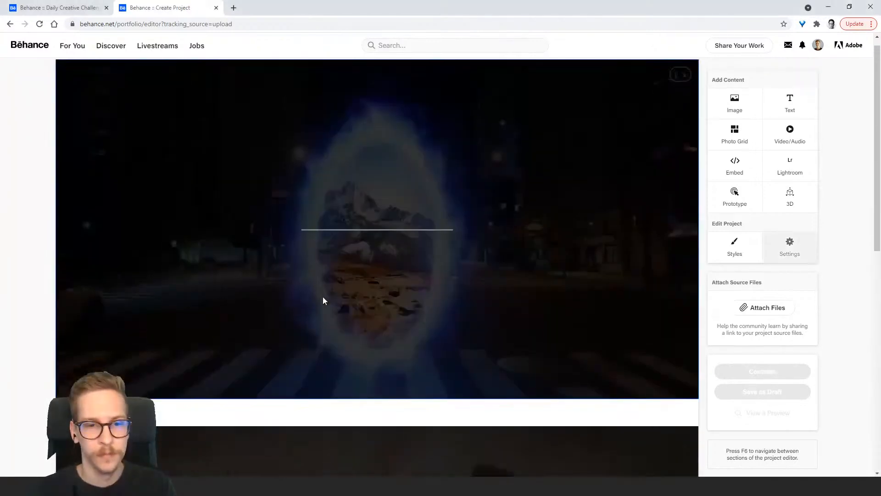
{"action": "scroll", "coordinate": [382, 224], "scroll_direction": "down", "scroll_amount": 5}
{"action": "scroll", "coordinate": [376, 224], "scroll_direction": "down", "scroll_amount": 3}
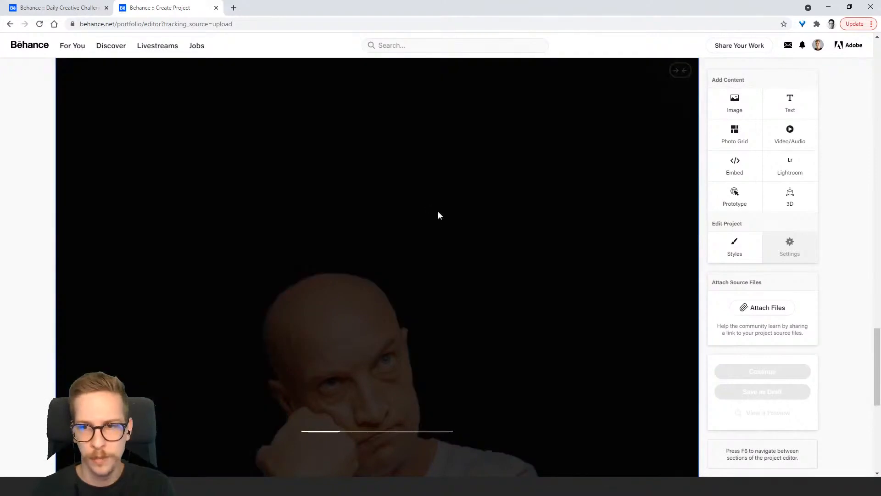
Look through the uploaded images from the end of the project back to the first one
{"action": "scroll", "coordinate": [444, 221], "scroll_direction": "up", "scroll_amount": 4}
{"action": "scroll", "coordinate": [445, 225], "scroll_direction": "down", "scroll_amount": 3}
{"action": "scroll", "coordinate": [444, 227], "scroll_direction": "down", "scroll_amount": 3}
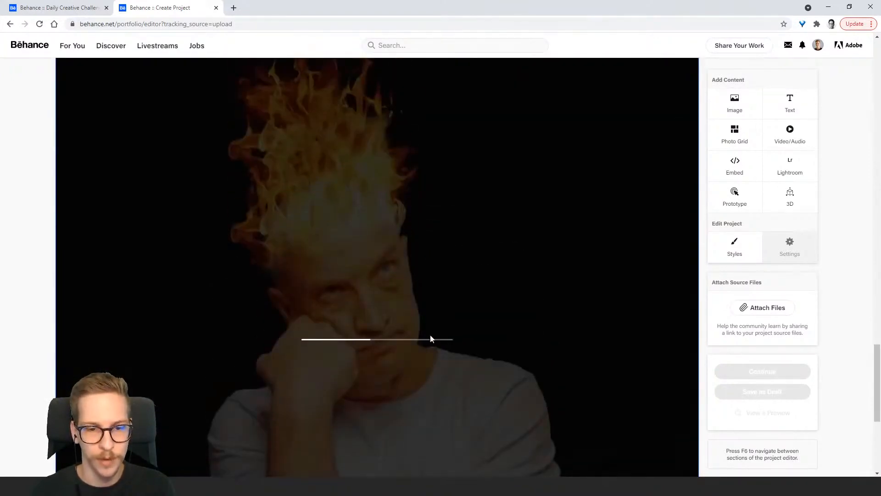
{"action": "scroll", "coordinate": [503, 326], "scroll_direction": "up", "scroll_amount": 3}
{"action": "scroll", "coordinate": [495, 274], "scroll_direction": "down", "scroll_amount": 7}
{"action": "scroll", "coordinate": [469, 283], "scroll_direction": "up", "scroll_amount": 8}
{"action": "scroll", "coordinate": [295, 281], "scroll_direction": "down", "scroll_amount": 5}
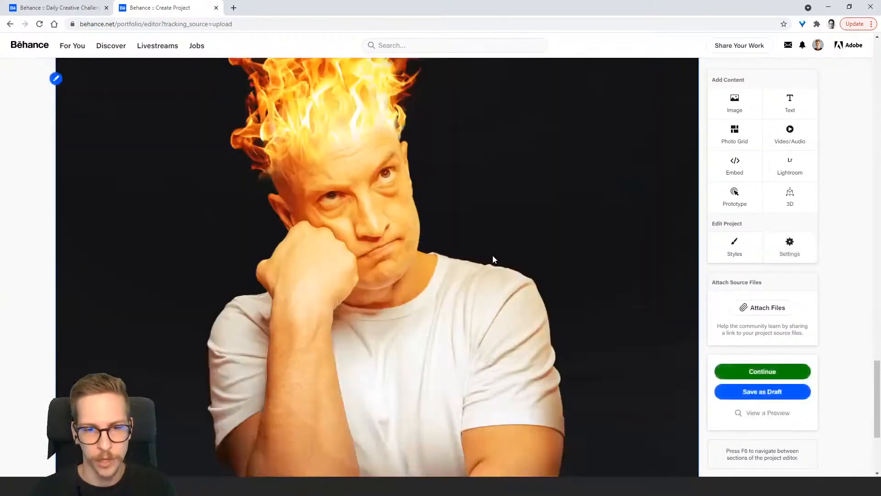
{"action": "scroll", "coordinate": [488, 262], "scroll_direction": "down", "scroll_amount": 4}
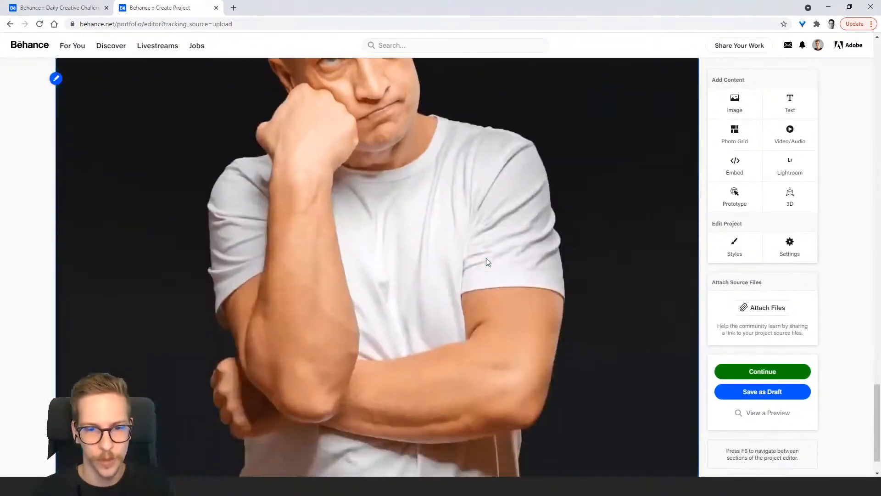
{"action": "scroll", "coordinate": [482, 274], "scroll_direction": "up", "scroll_amount": 10}
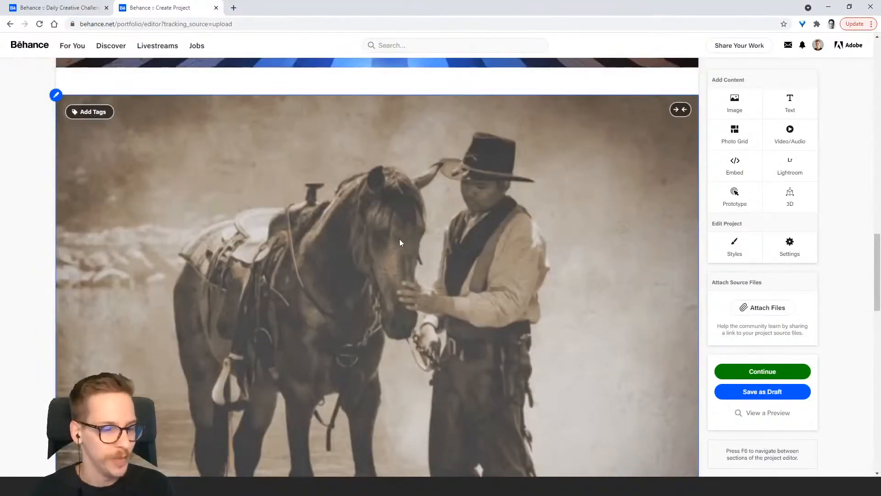
{"action": "scroll", "coordinate": [399, 238], "scroll_direction": "up", "scroll_amount": 9}
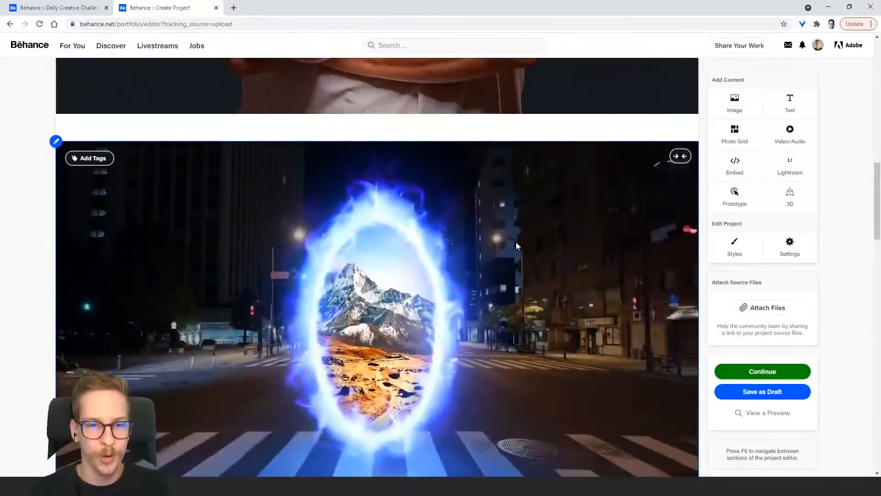
{"action": "scroll", "coordinate": [488, 249], "scroll_direction": "up", "scroll_amount": 10}
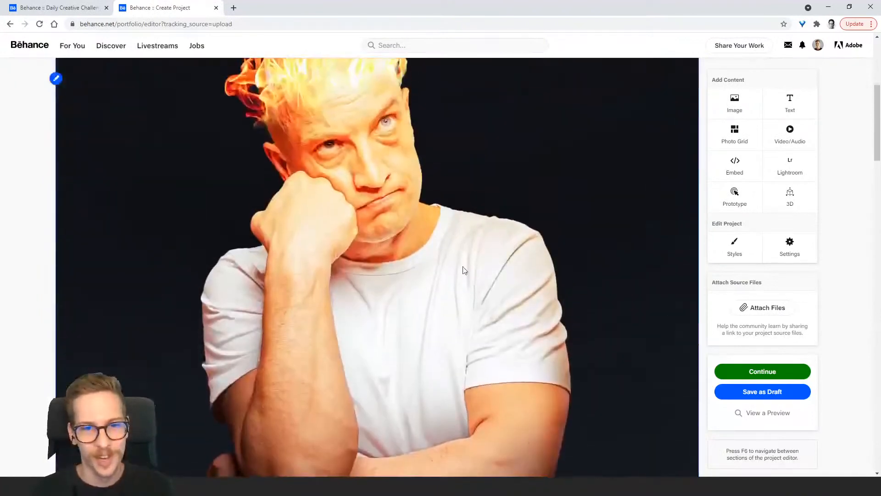
{"action": "scroll", "coordinate": [379, 273], "scroll_direction": "up", "scroll_amount": 3}
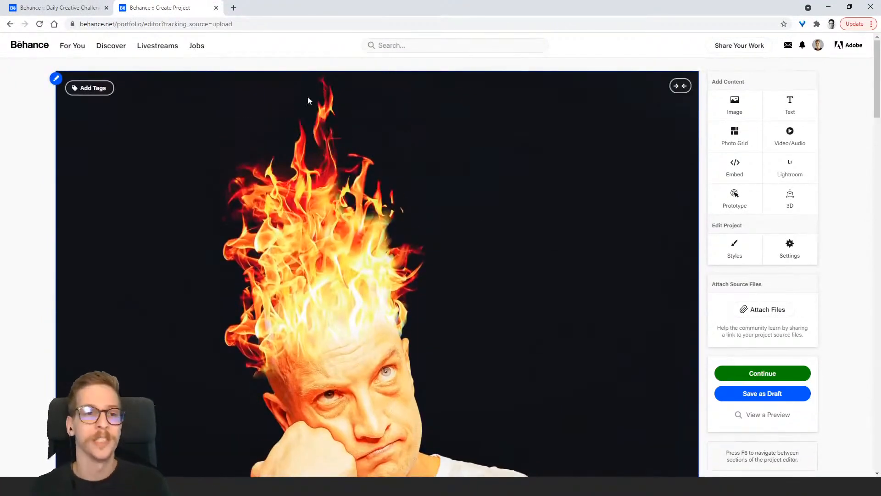
Insert a text block above the first image and enter "Project 1"
{"action": "mouse_move", "coordinate": [325, 66]}
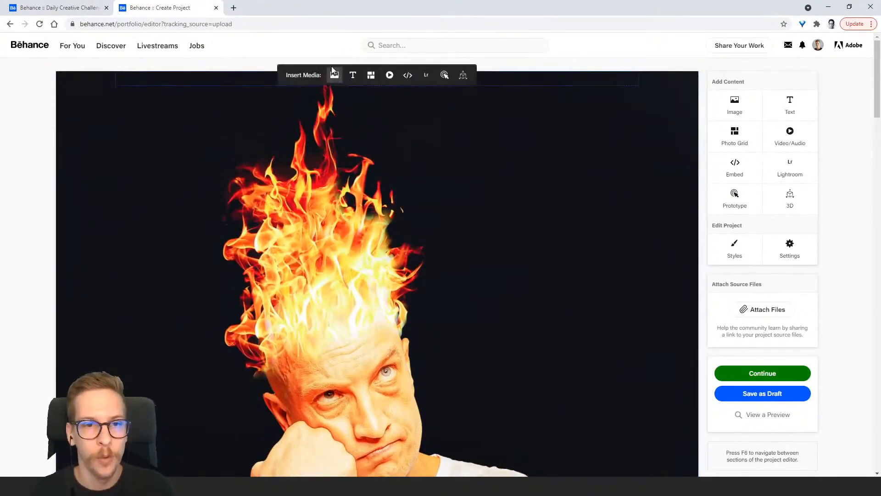
{"action": "mouse_move", "coordinate": [342, 82]}
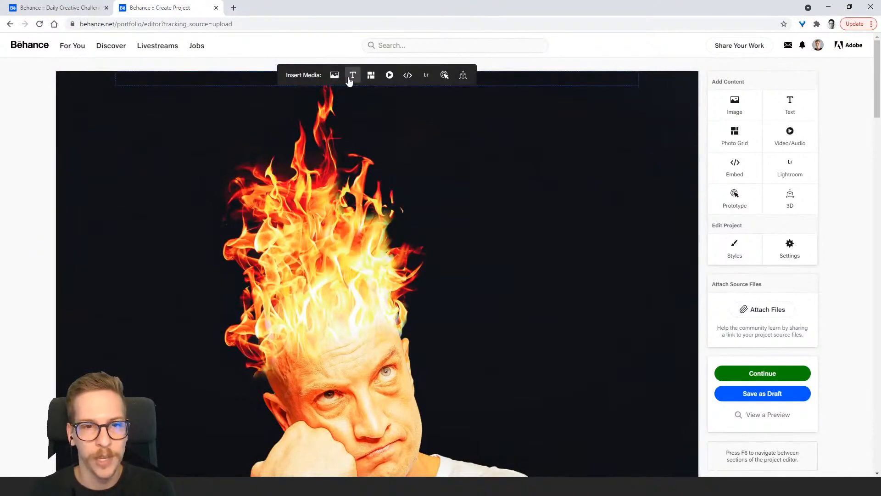
{"action": "left_click", "coordinate": [351, 79]}
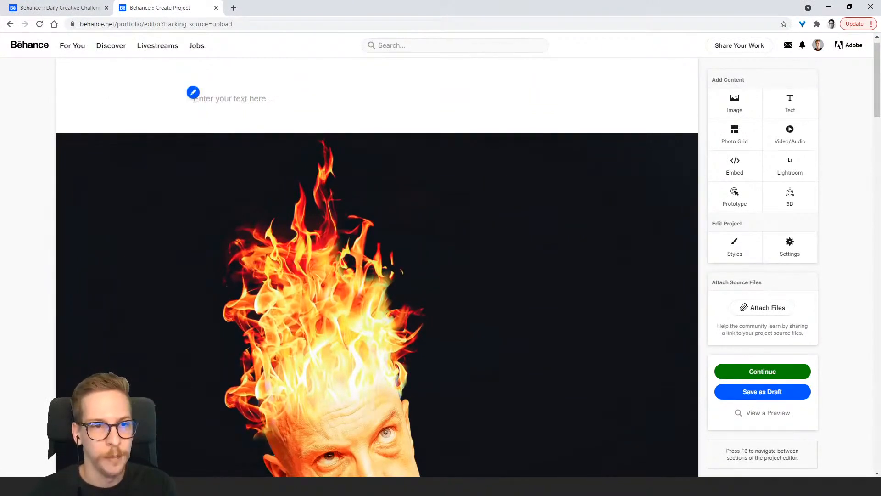
{"action": "type", "text": "Project"}
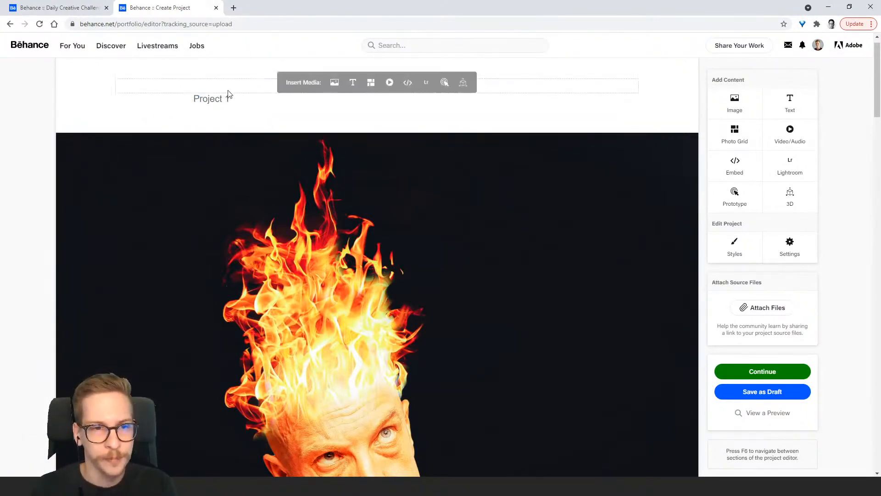
Format the "Project 1" text as a centred Header
{"action": "left_click_drag", "start_coordinate": [229, 98], "coordinate": [193, 98]}
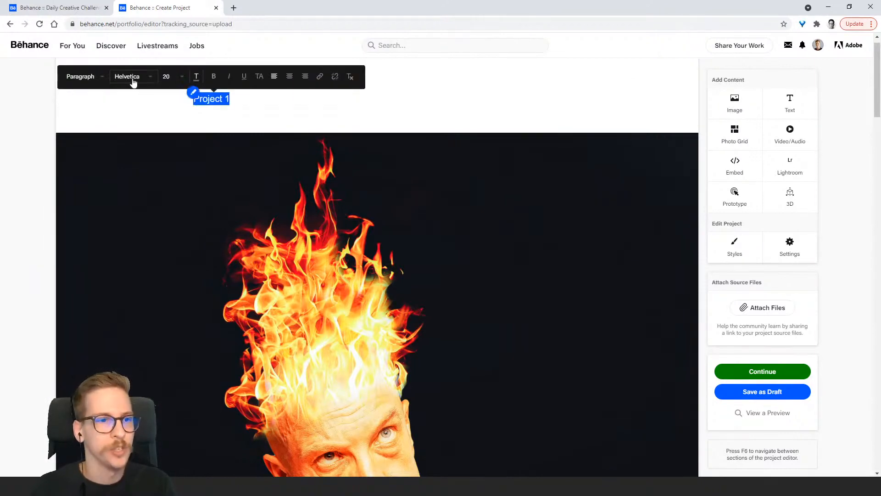
{"action": "left_click", "coordinate": [179, 77]}
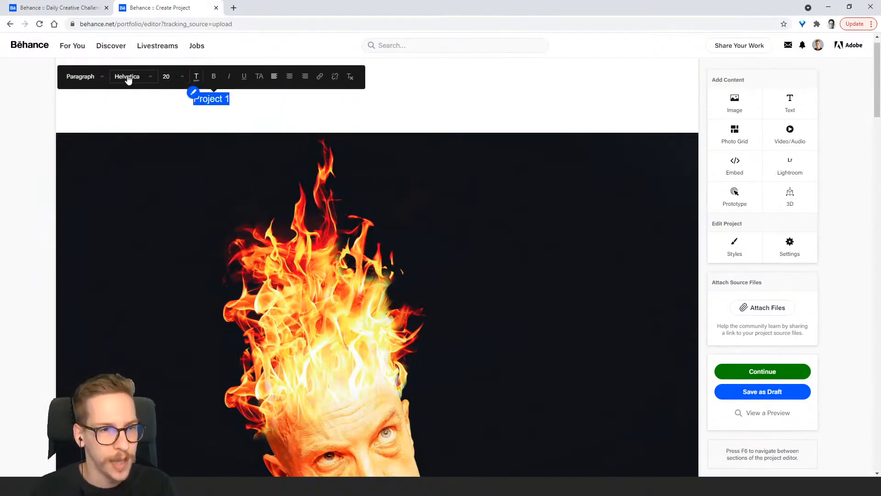
{"action": "left_click", "coordinate": [101, 80]}
{"action": "left_click", "coordinate": [99, 92]}
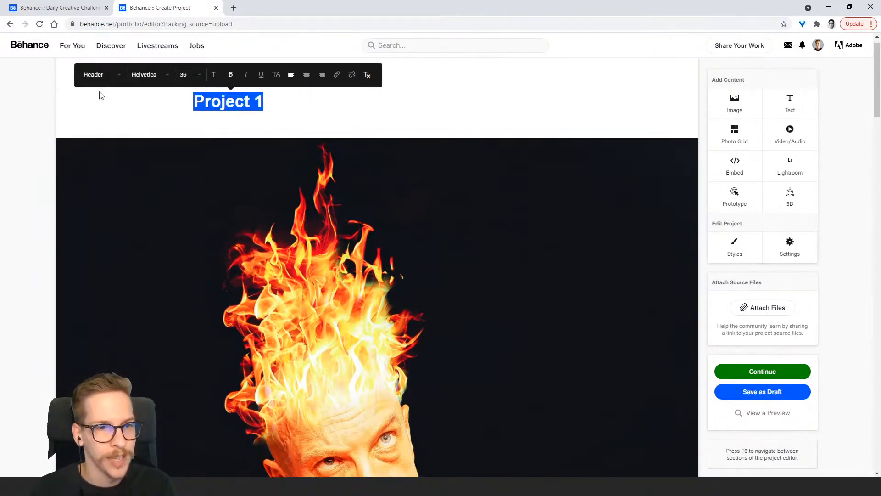
{"action": "left_click", "coordinate": [307, 78]}
{"action": "left_click", "coordinate": [384, 101]}
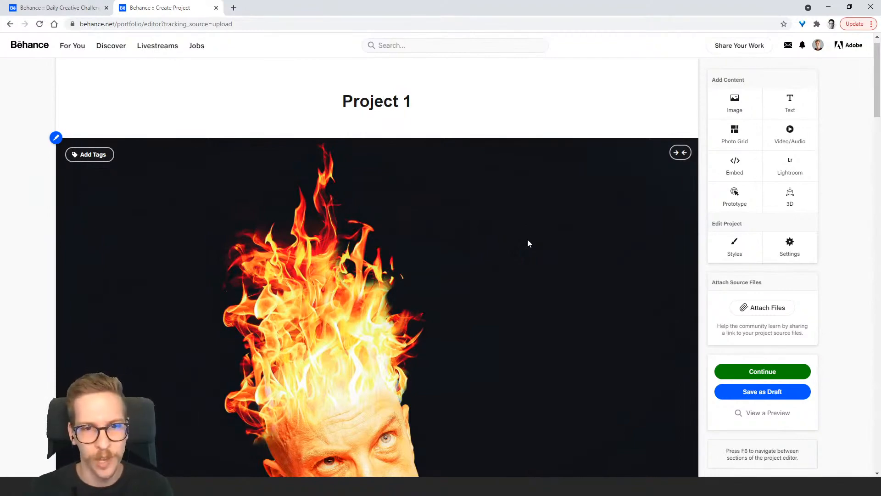
Insert a text block above the blue portal image and enter "Project 2: THE PORTAL"
{"action": "scroll", "coordinate": [463, 239], "scroll_direction": "down", "scroll_amount": 8}
{"action": "scroll", "coordinate": [454, 247], "scroll_direction": "down", "scroll_amount": 8}
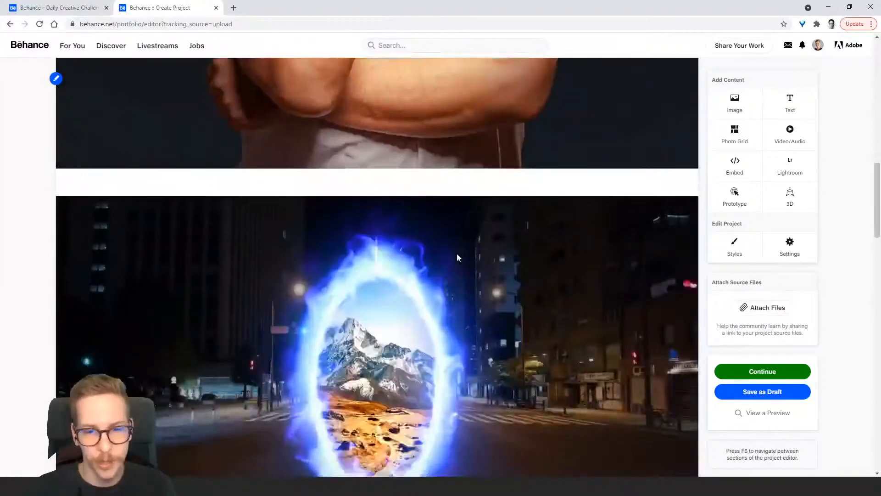
{"action": "left_click", "coordinate": [353, 184]}
{"action": "scroll", "coordinate": [363, 215], "scroll_direction": "down", "scroll_amount": 3}
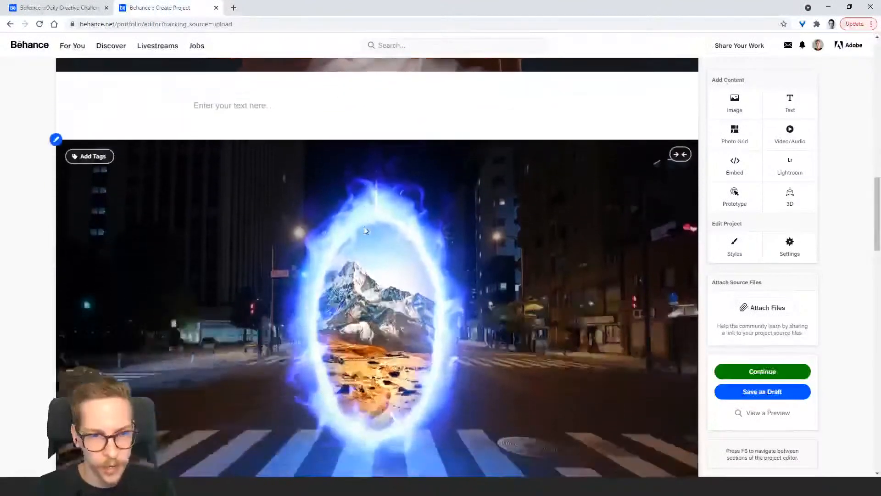
{"action": "type", "text": "Projec"}
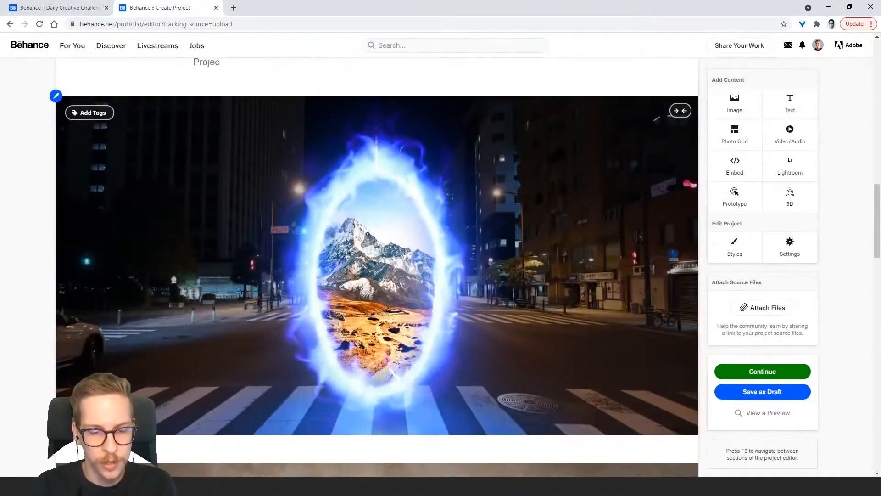
{"action": "type", "text": "t 2: THE P"}
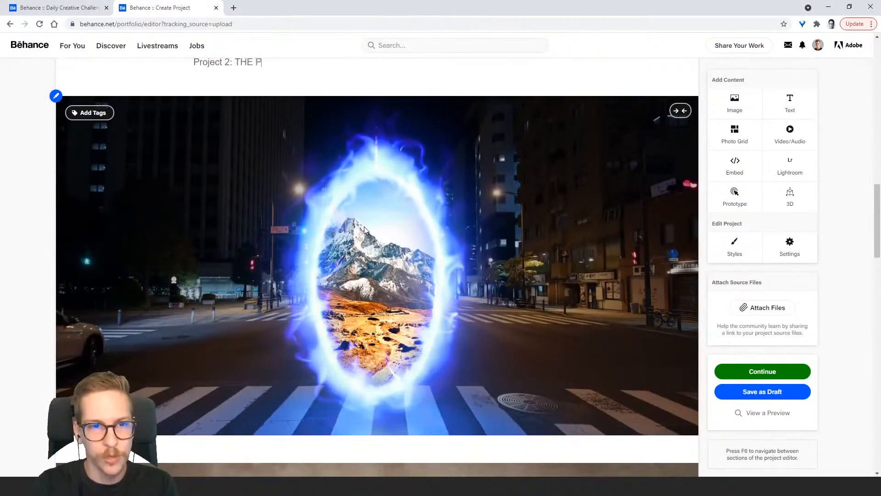
{"action": "type", "text": "ROTAl"}
{"action": "key", "text": "BackSpace"}
{"action": "key", "text": "BackSpace"}
{"action": "key", "text": "BackSpace"}
{"action": "key", "text": "BackSpace"}
{"action": "key", "text": "BackSpace"}
{"action": "type", "text": "ORTAL"}
Centre the "Project 2: THE PORTAL" text above the portal image
{"action": "scroll", "coordinate": [362, 227], "scroll_direction": "up", "scroll_amount": 3}
{"action": "key", "text": "ctrl+a"}
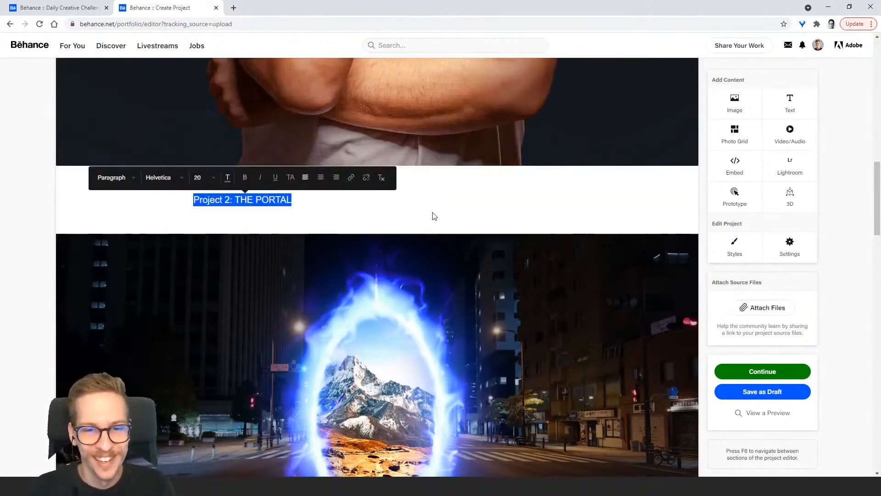
{"action": "left_click", "coordinate": [320, 177]}
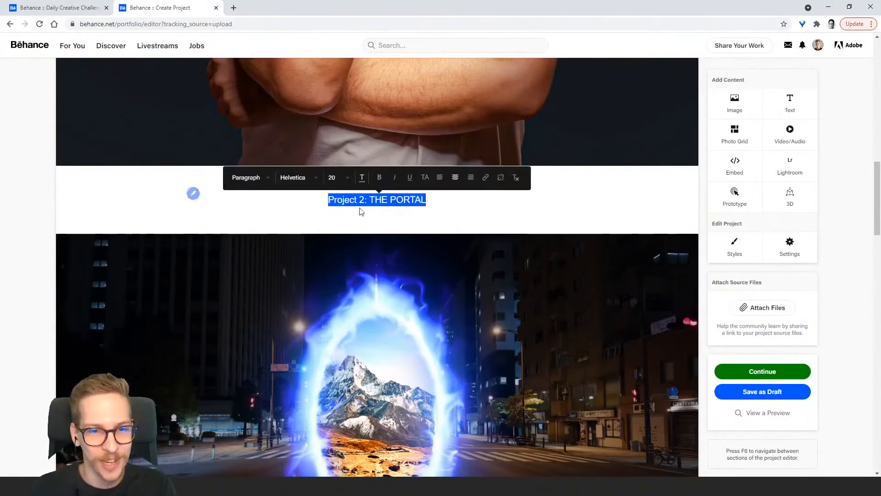
{"action": "left_click", "coordinate": [403, 204]}
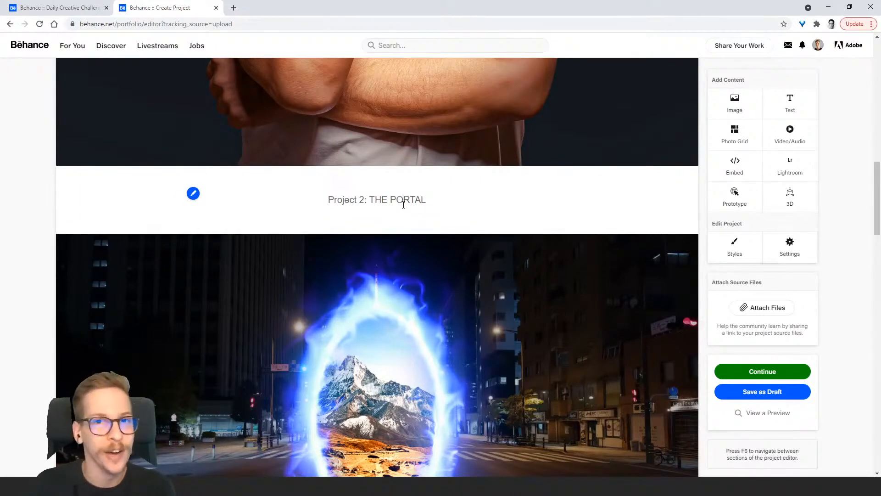
{"action": "left_click", "coordinate": [403, 205]}
Return to the start of the Behance project, then switch to Photoshop and show the "DCC #9 Playing with Fire GIF Process" document
{"action": "scroll", "coordinate": [415, 262], "scroll_direction": "up", "scroll_amount": 15}
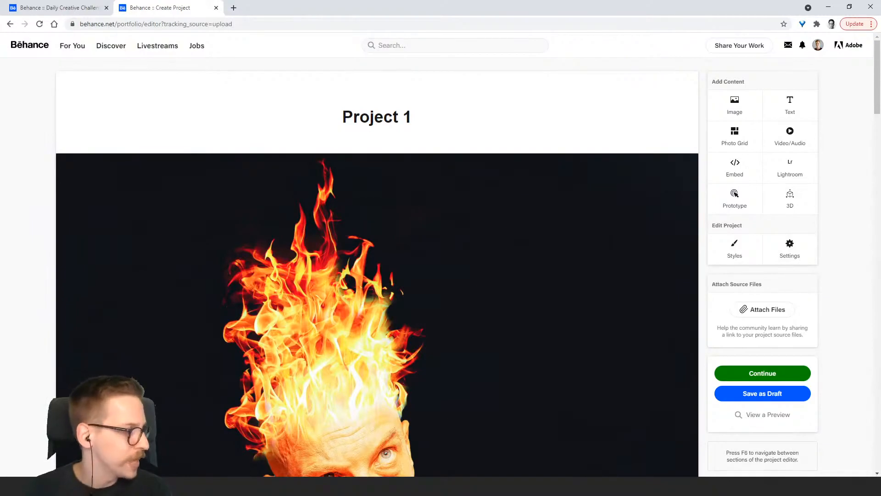
{"action": "key", "text": "alt+Tab"}
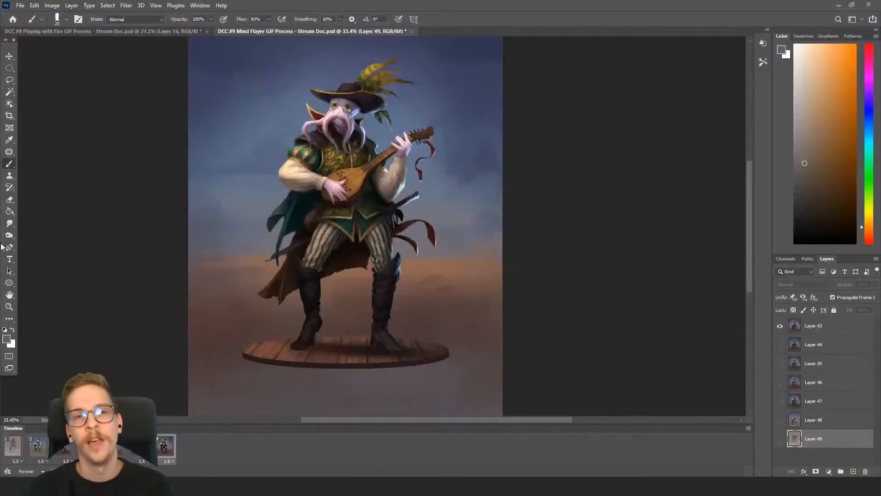
{"action": "left_click", "coordinate": [93, 32]}
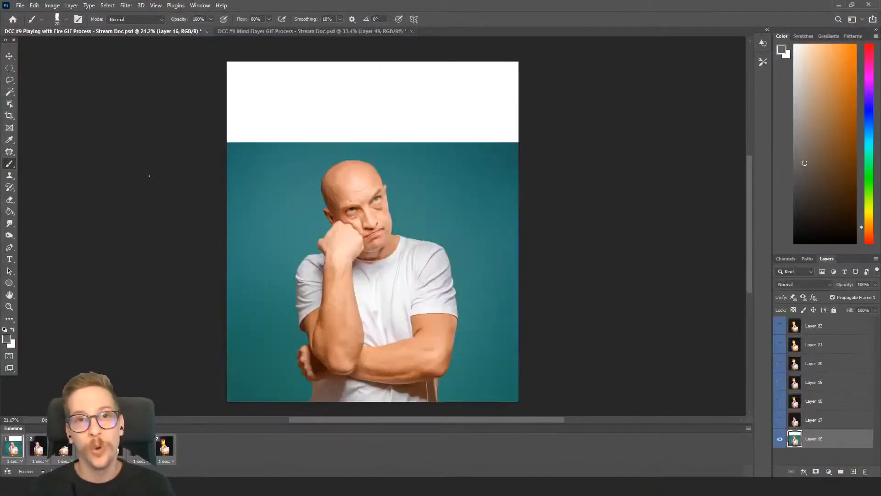